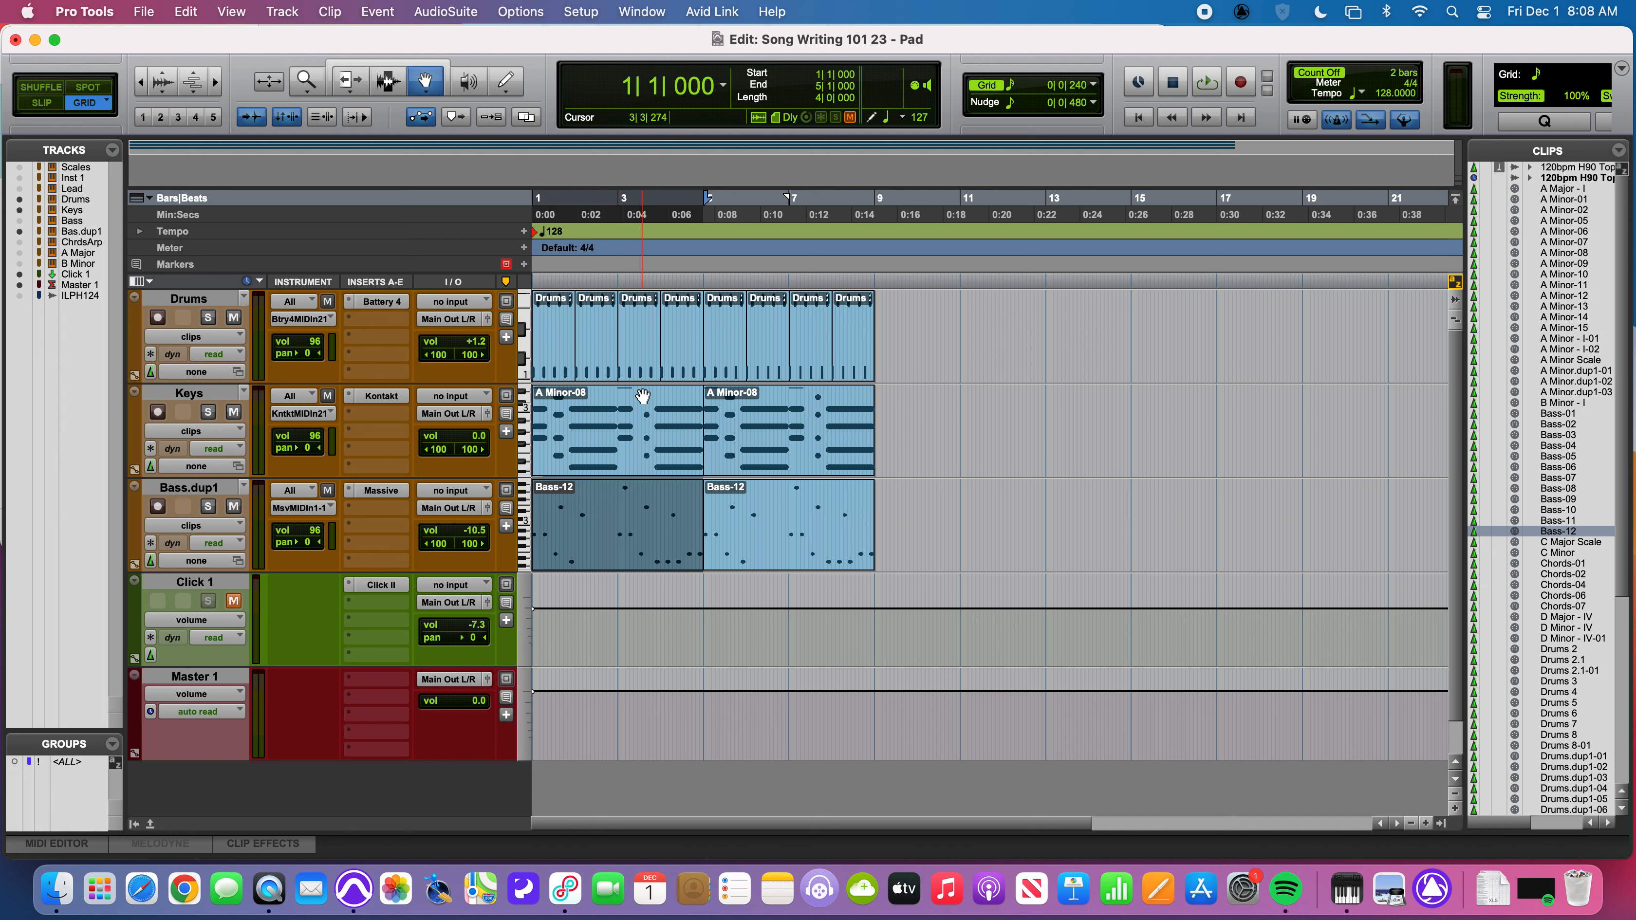
Step: Play back the existing drums, keys and bass arrangement from the start
key("space")
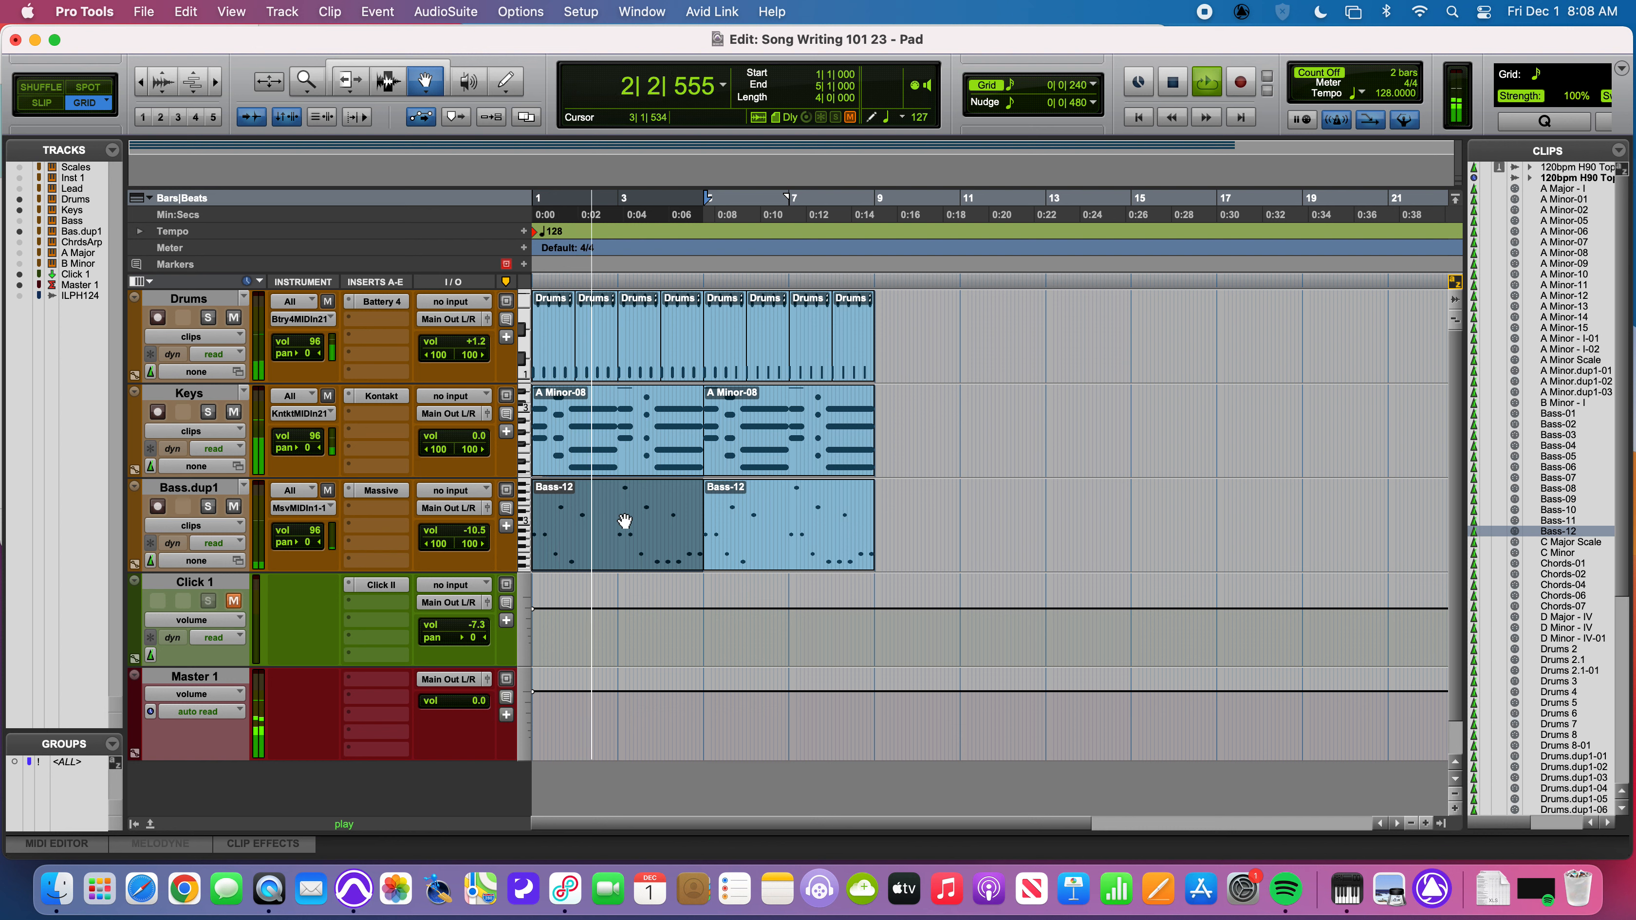
key("space")
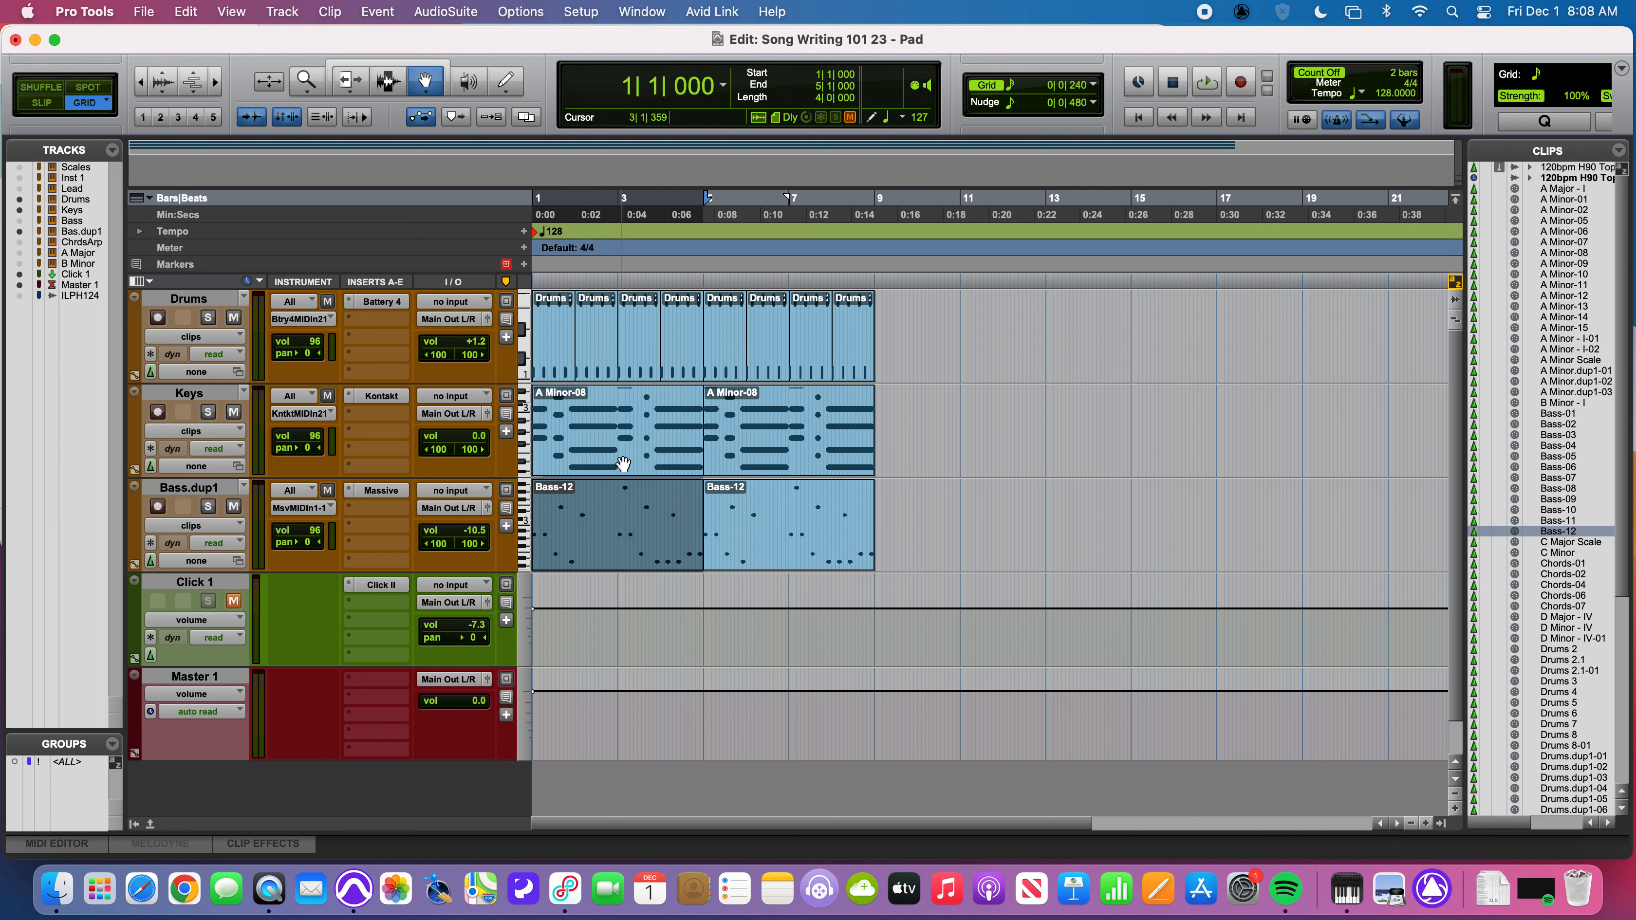
Step: Duplicate the Keys track once without its inserts and rename the copy Pad
left_click(213, 396)
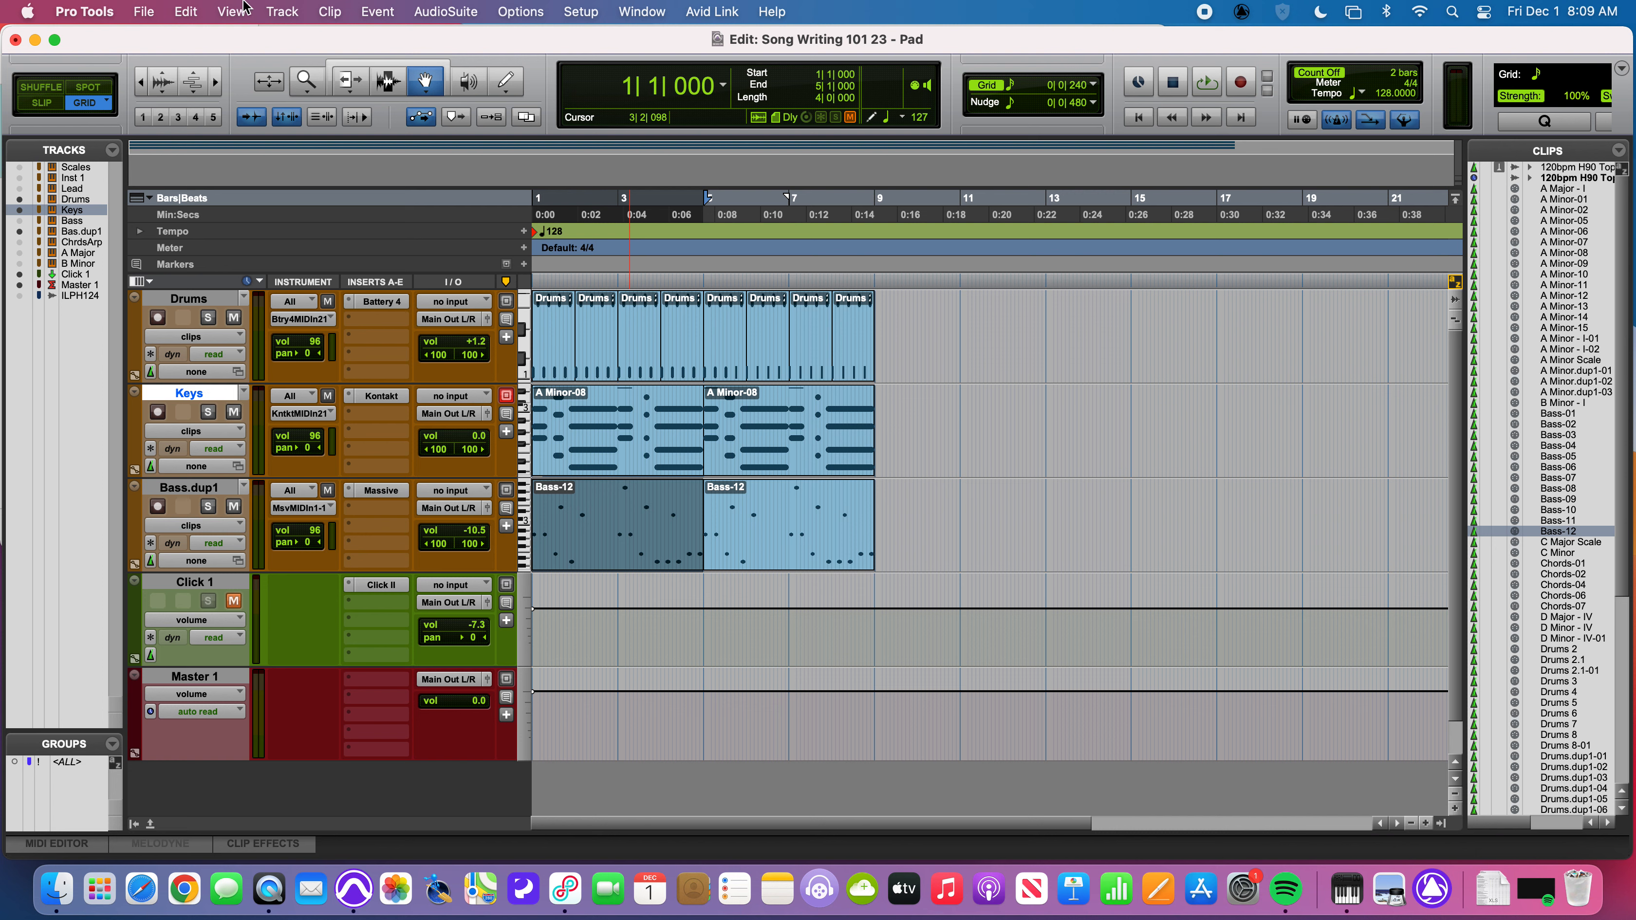
left_click(274, 9)
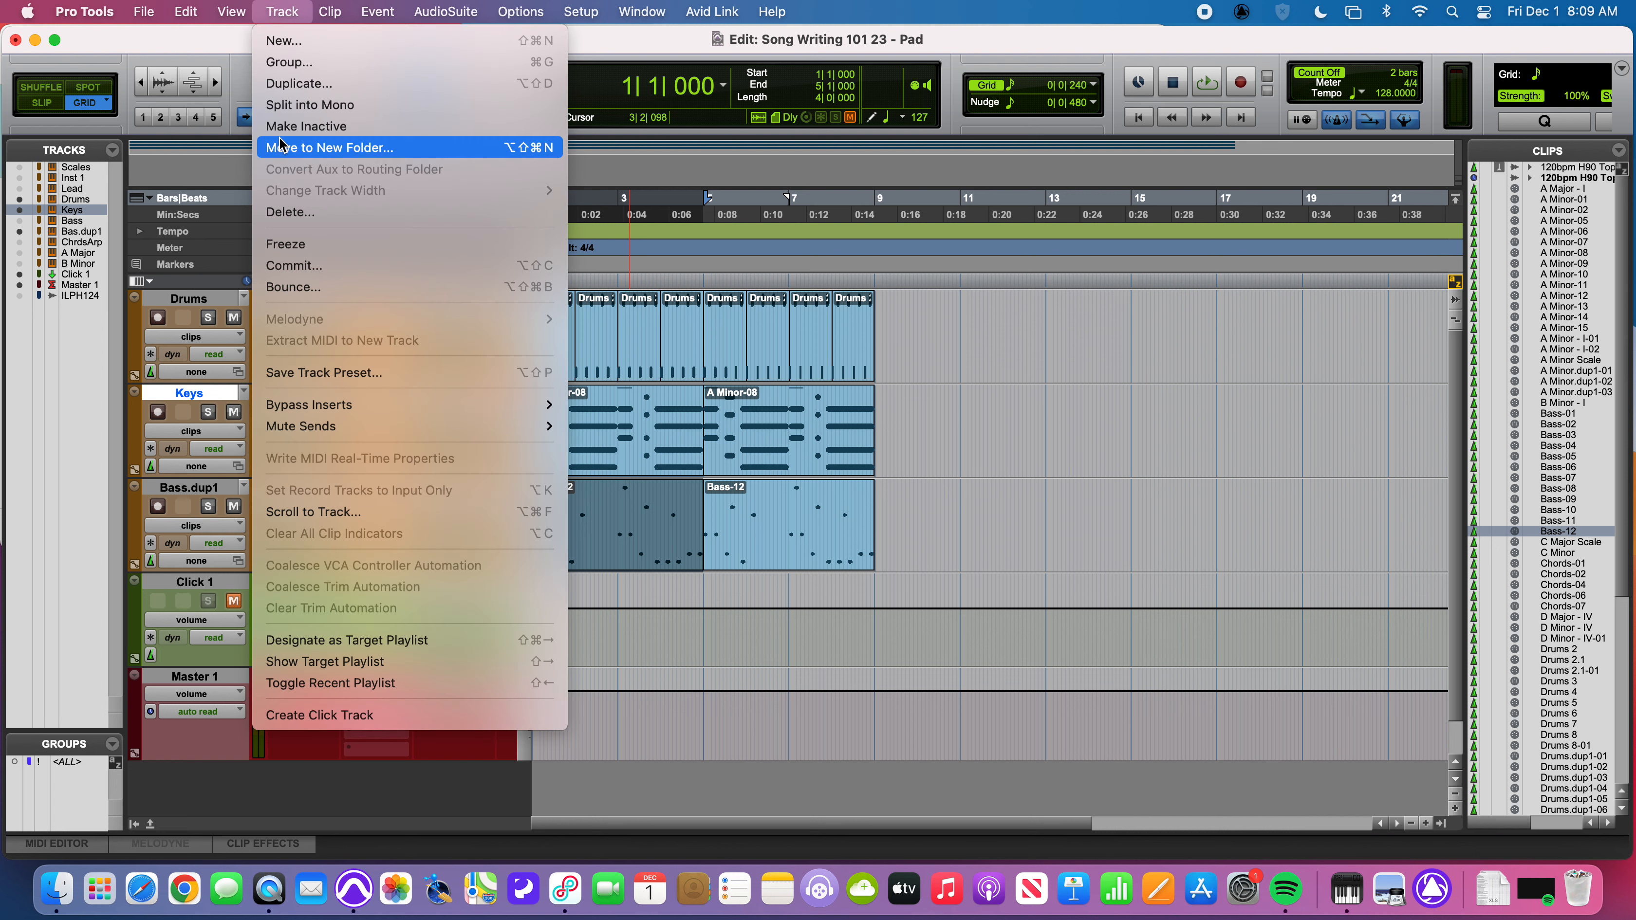
left_click(286, 83)
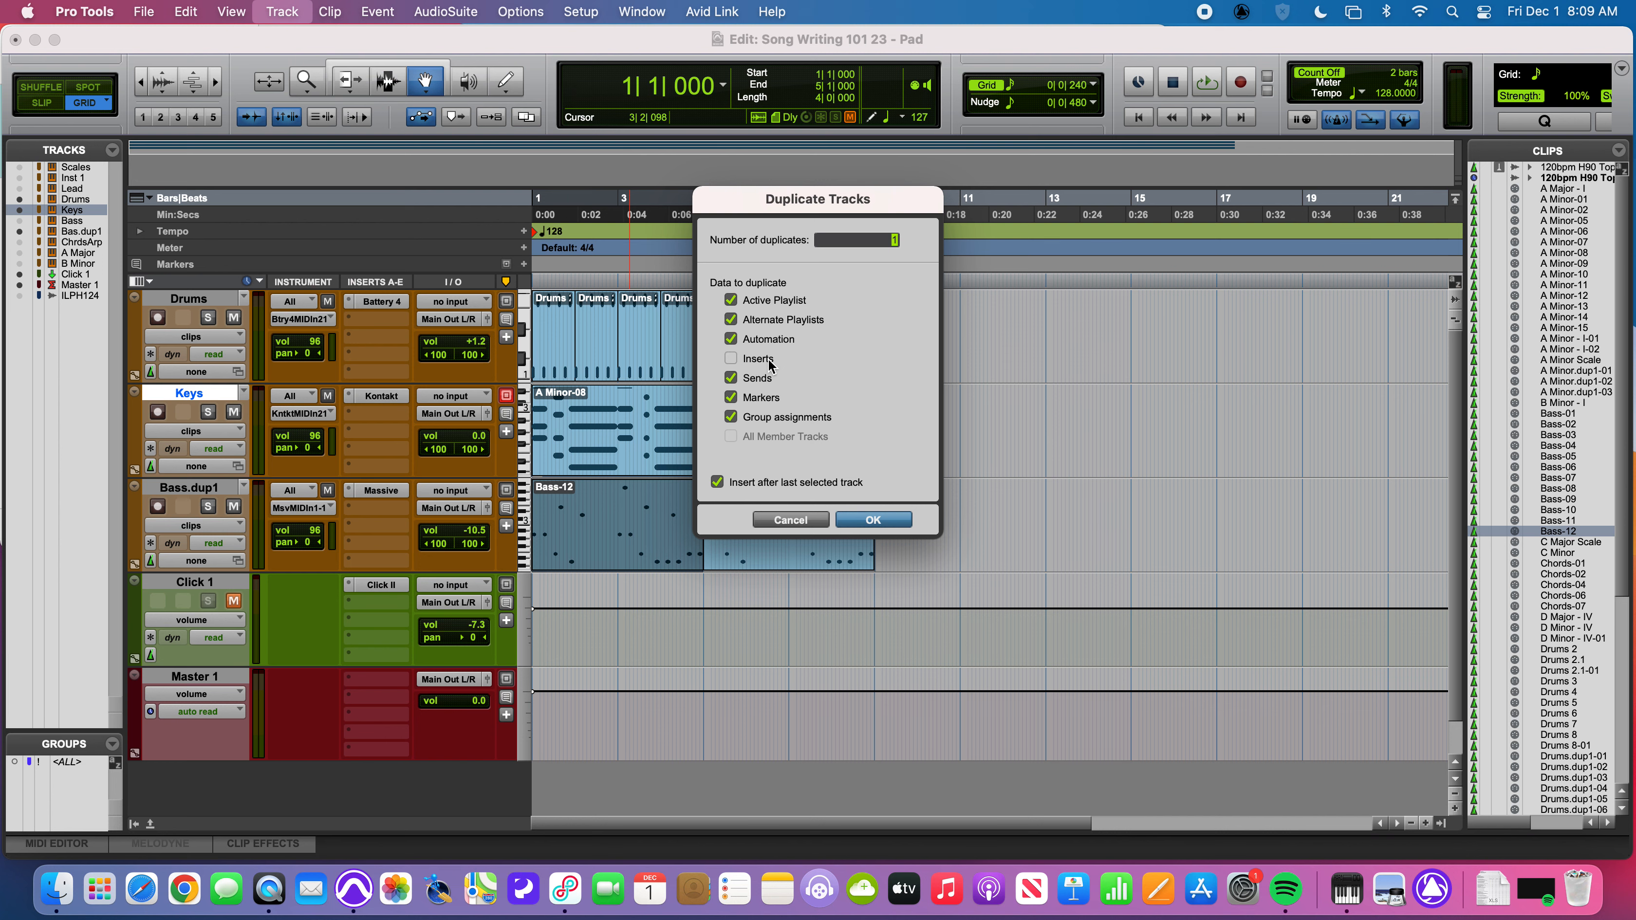
left_click(872, 520)
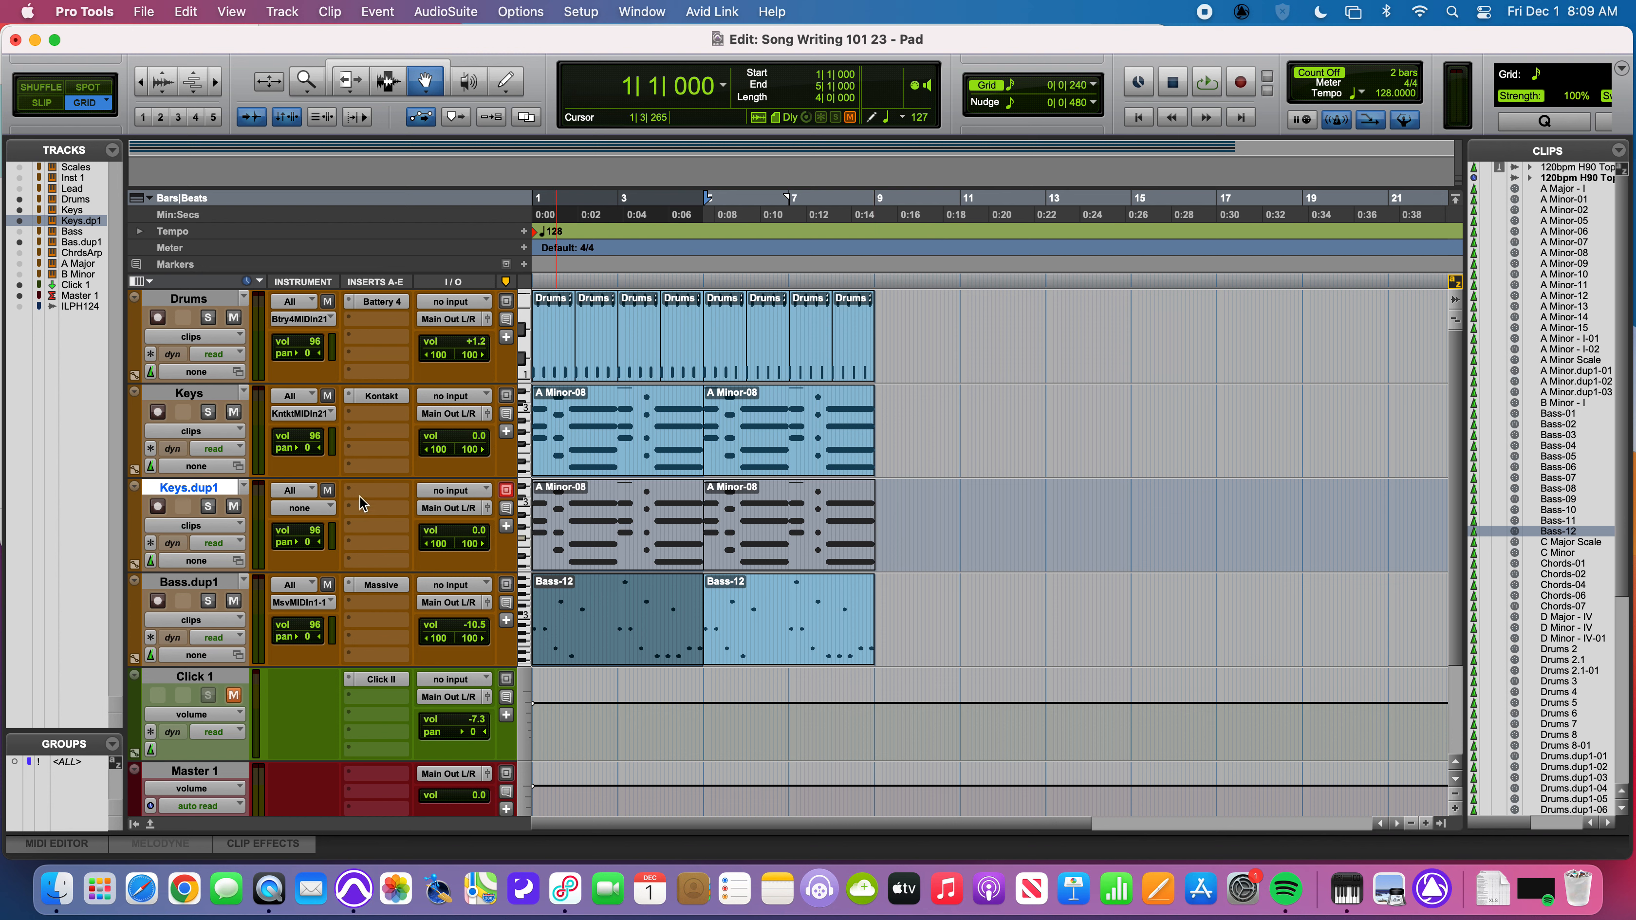
double_click(215, 494)
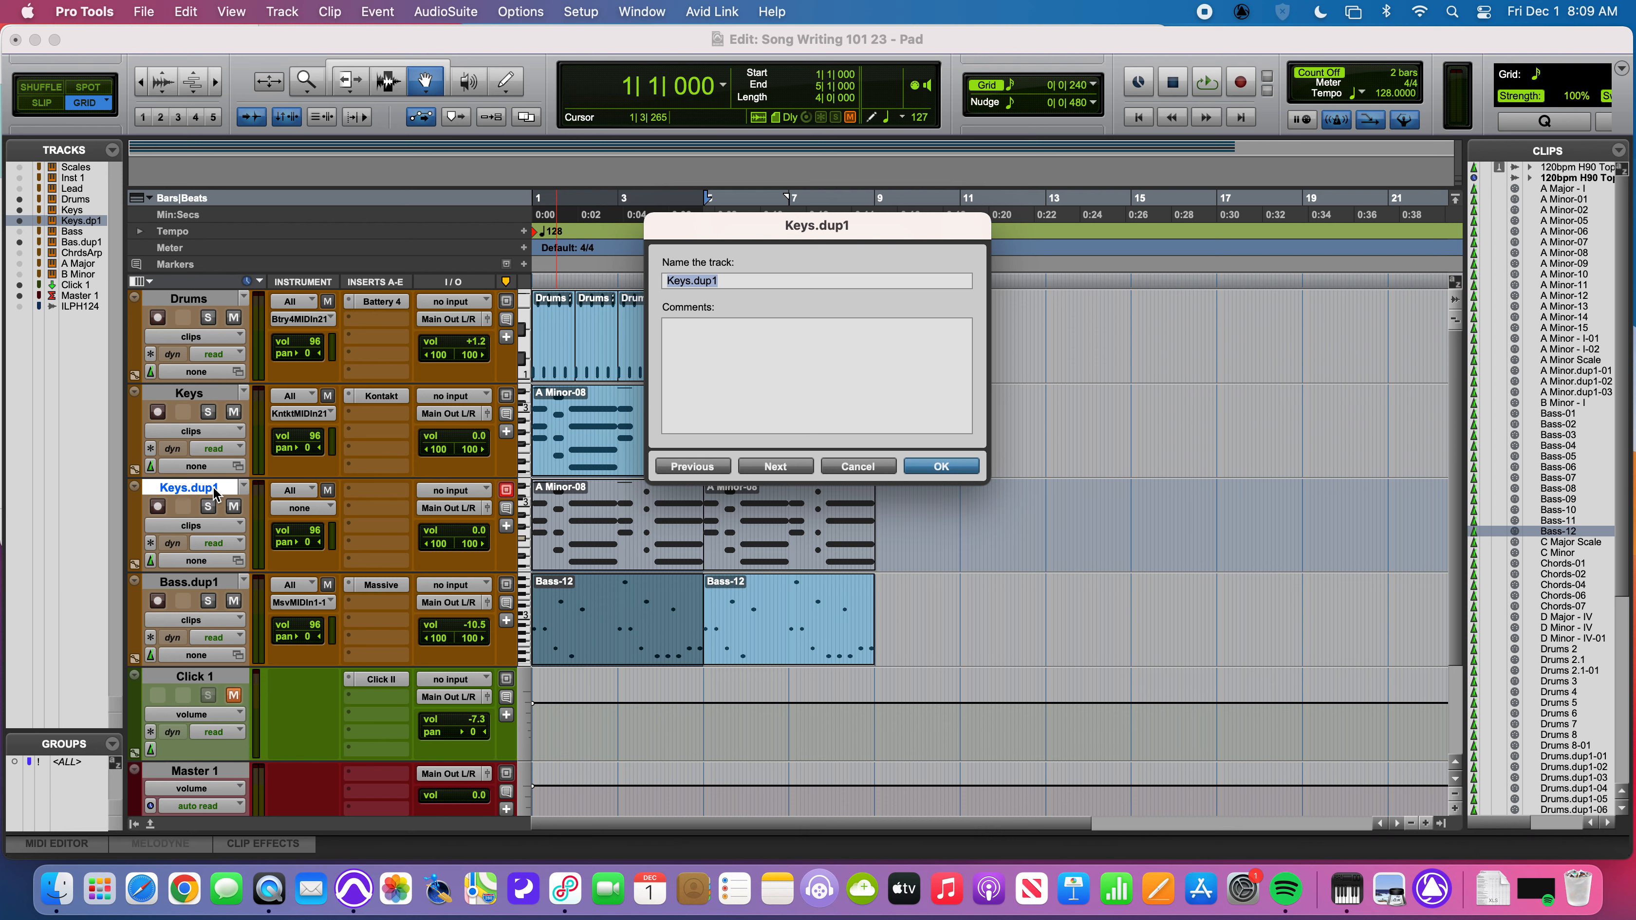
type("Pad")
key("Return")
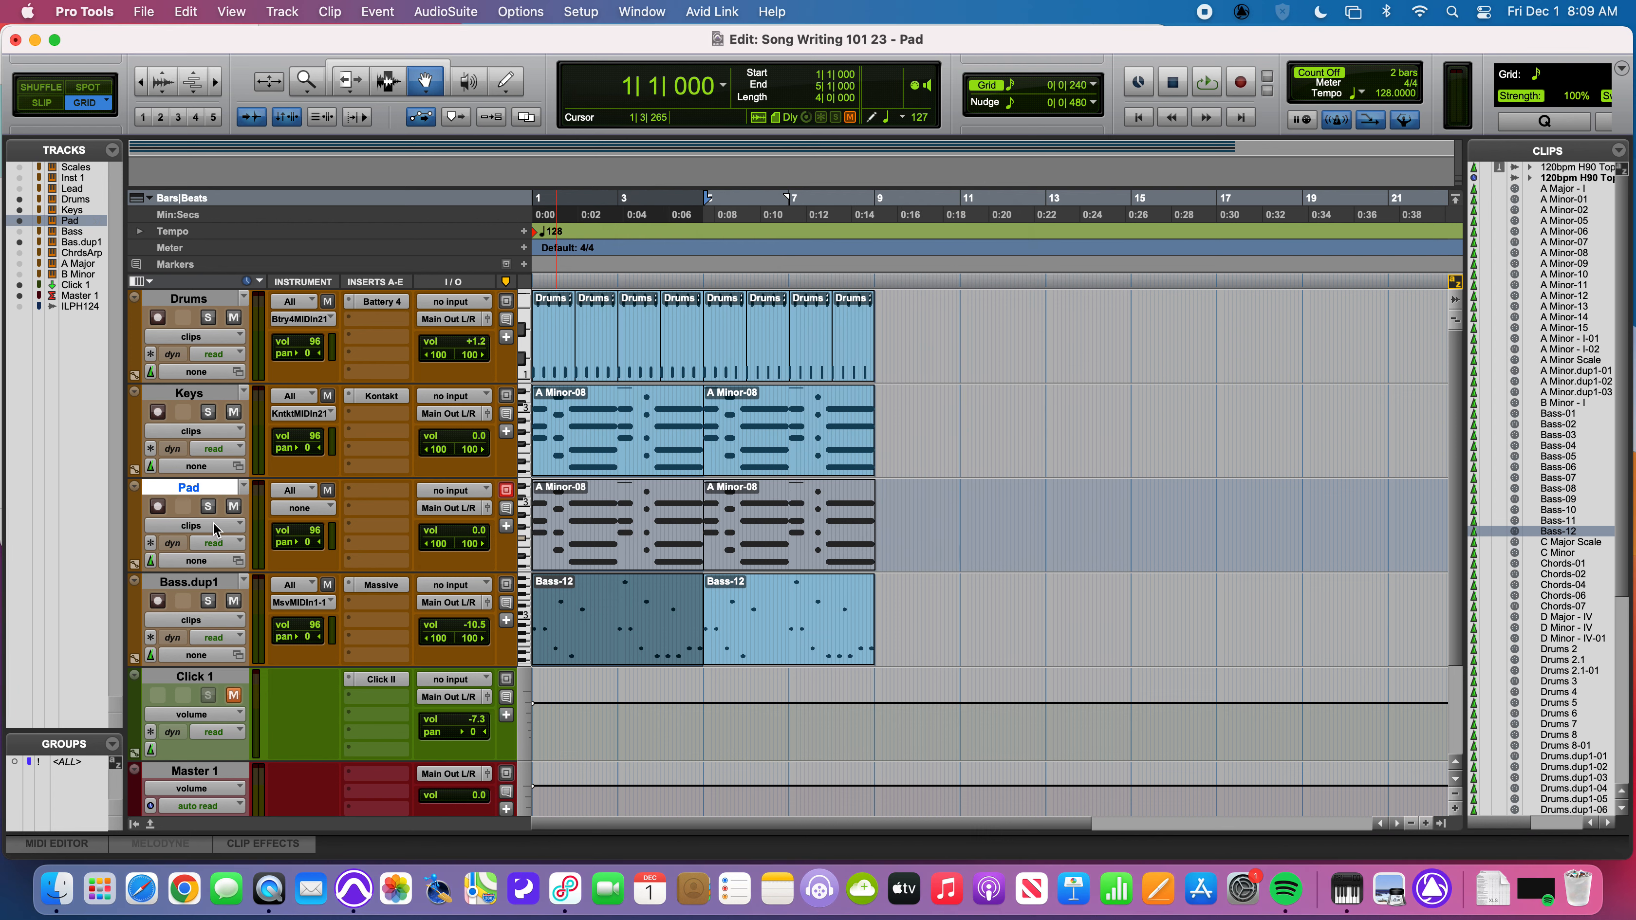
Step: Insert the Xpand!2 instrument on the Pad track and load its +06 Trance Best preset from 06 Polysynths
left_click(374, 491)
mouse_move(451, 492)
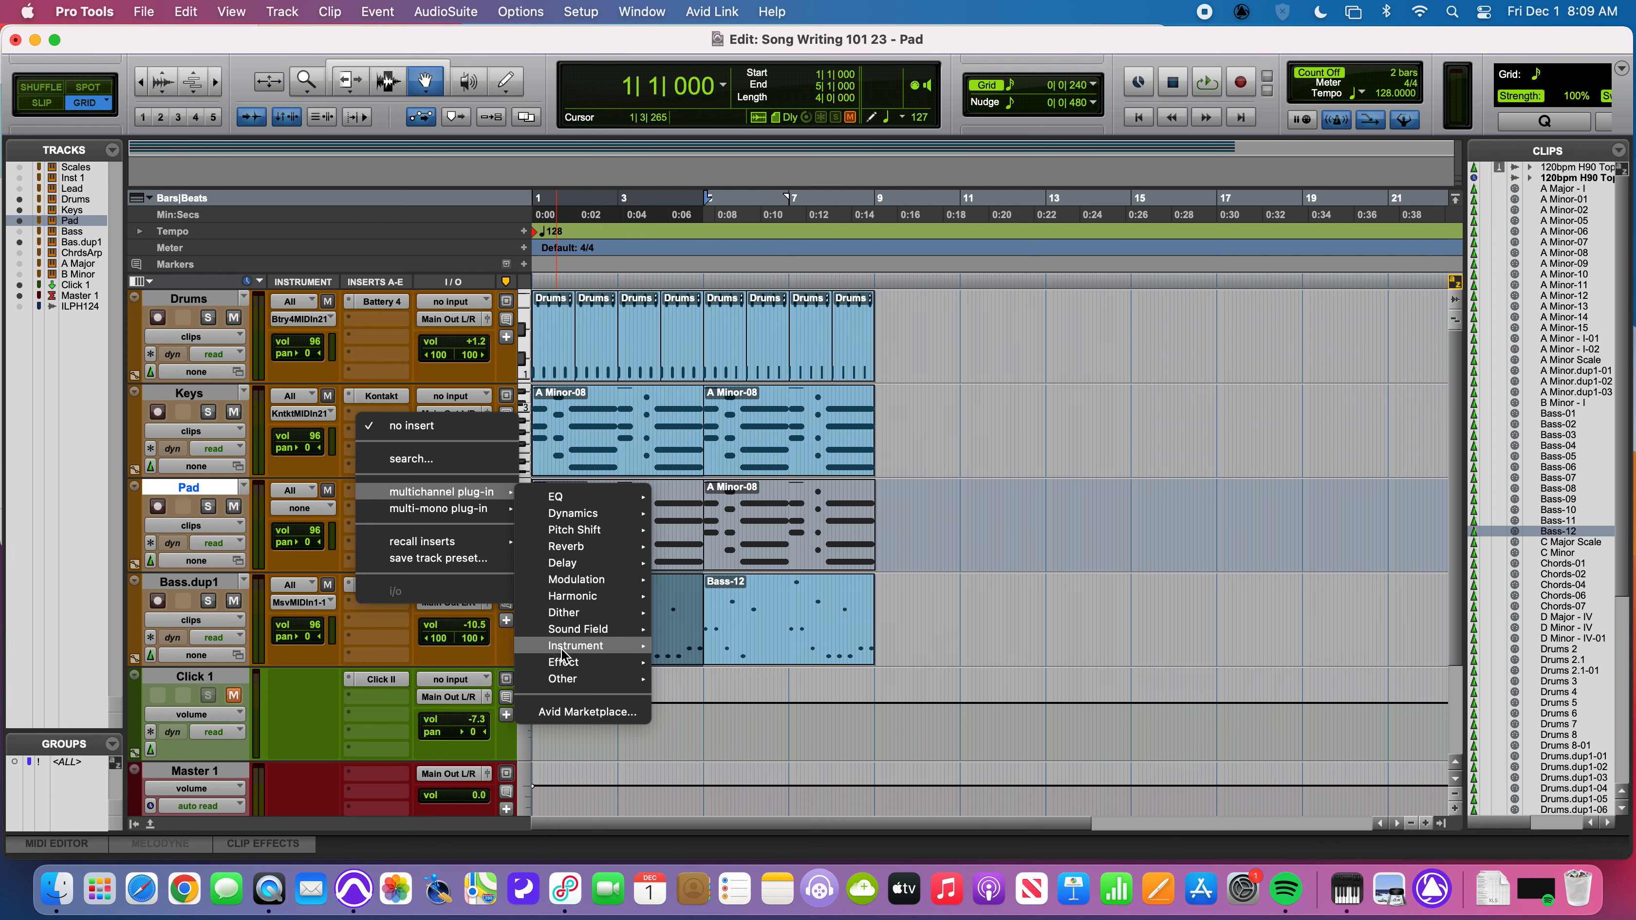
mouse_move(567, 646)
left_click(722, 834)
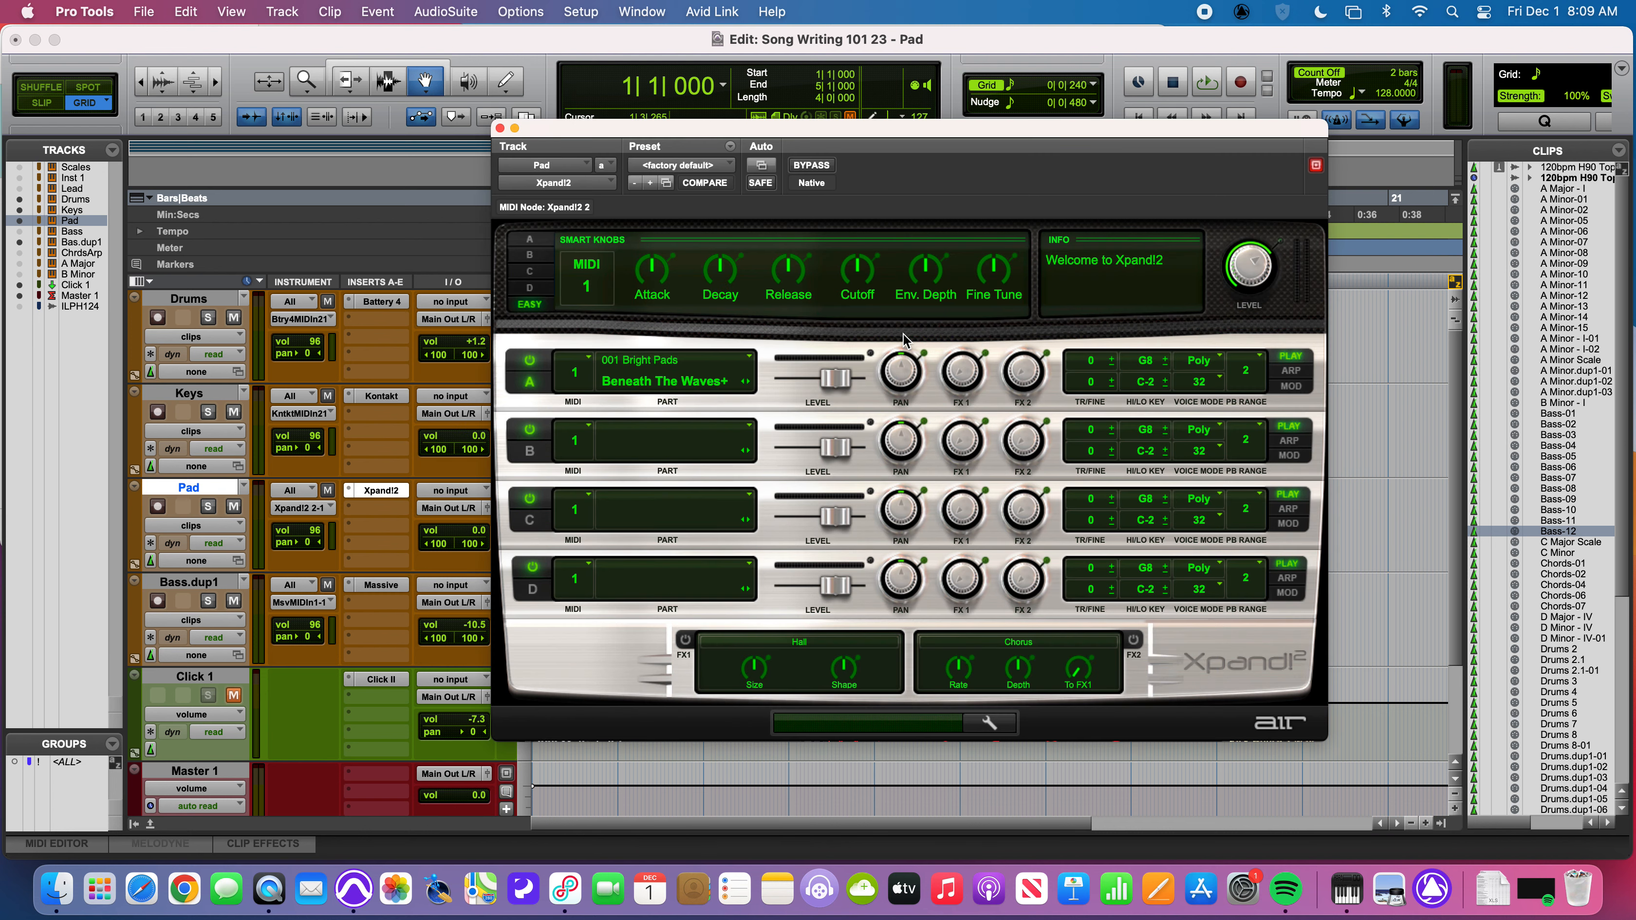
left_click(672, 173)
mouse_move(721, 16)
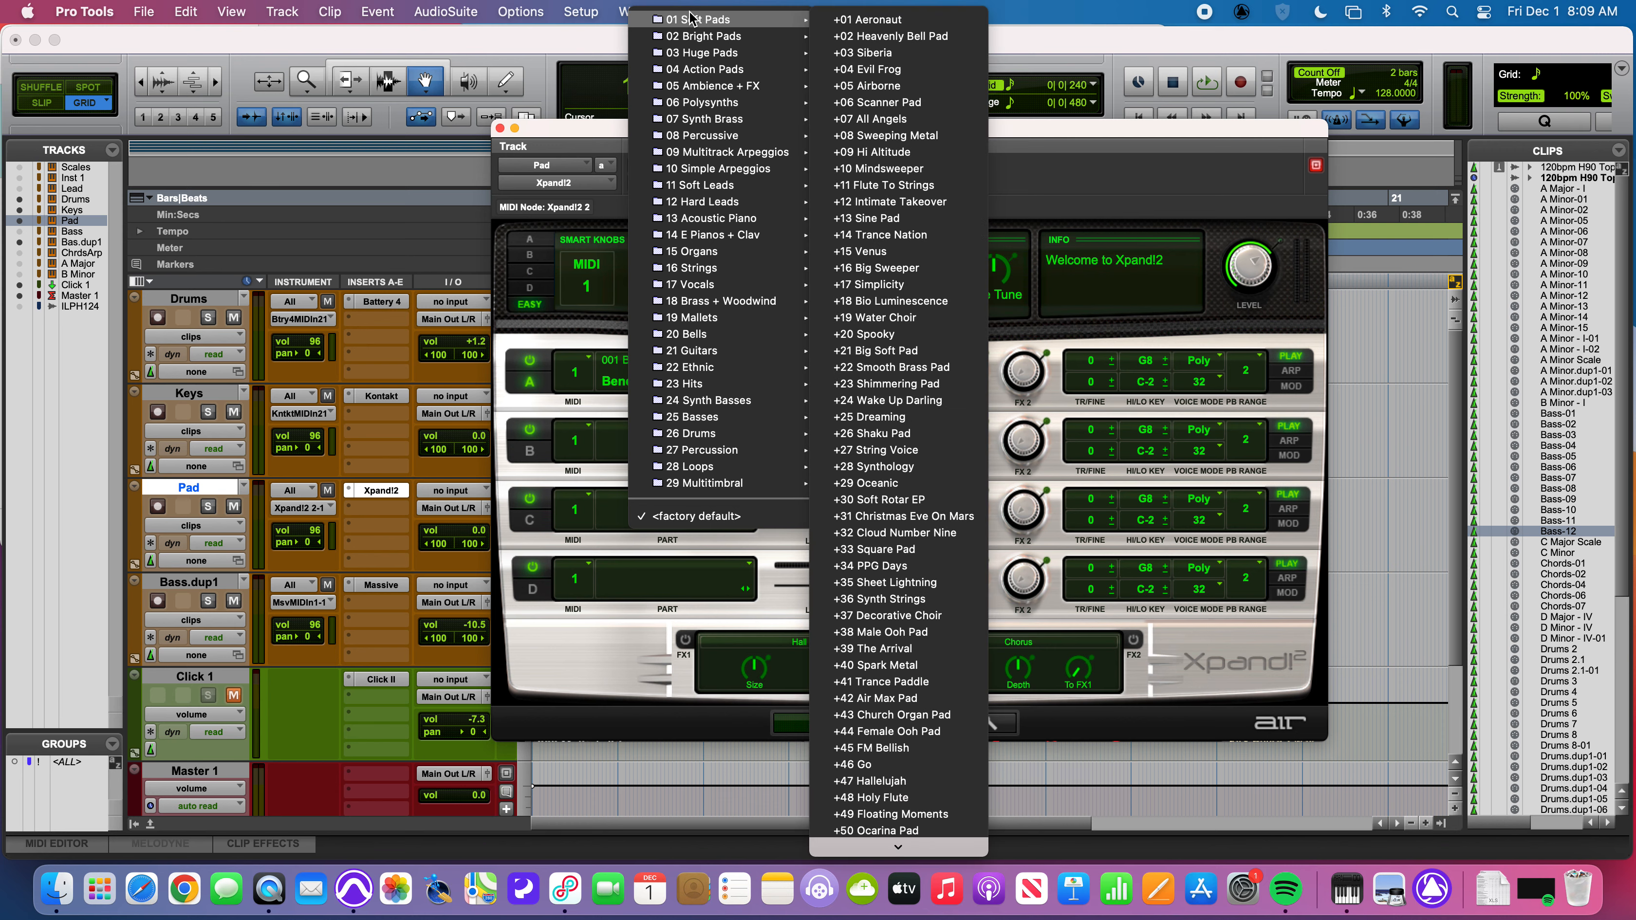
mouse_move(749, 104)
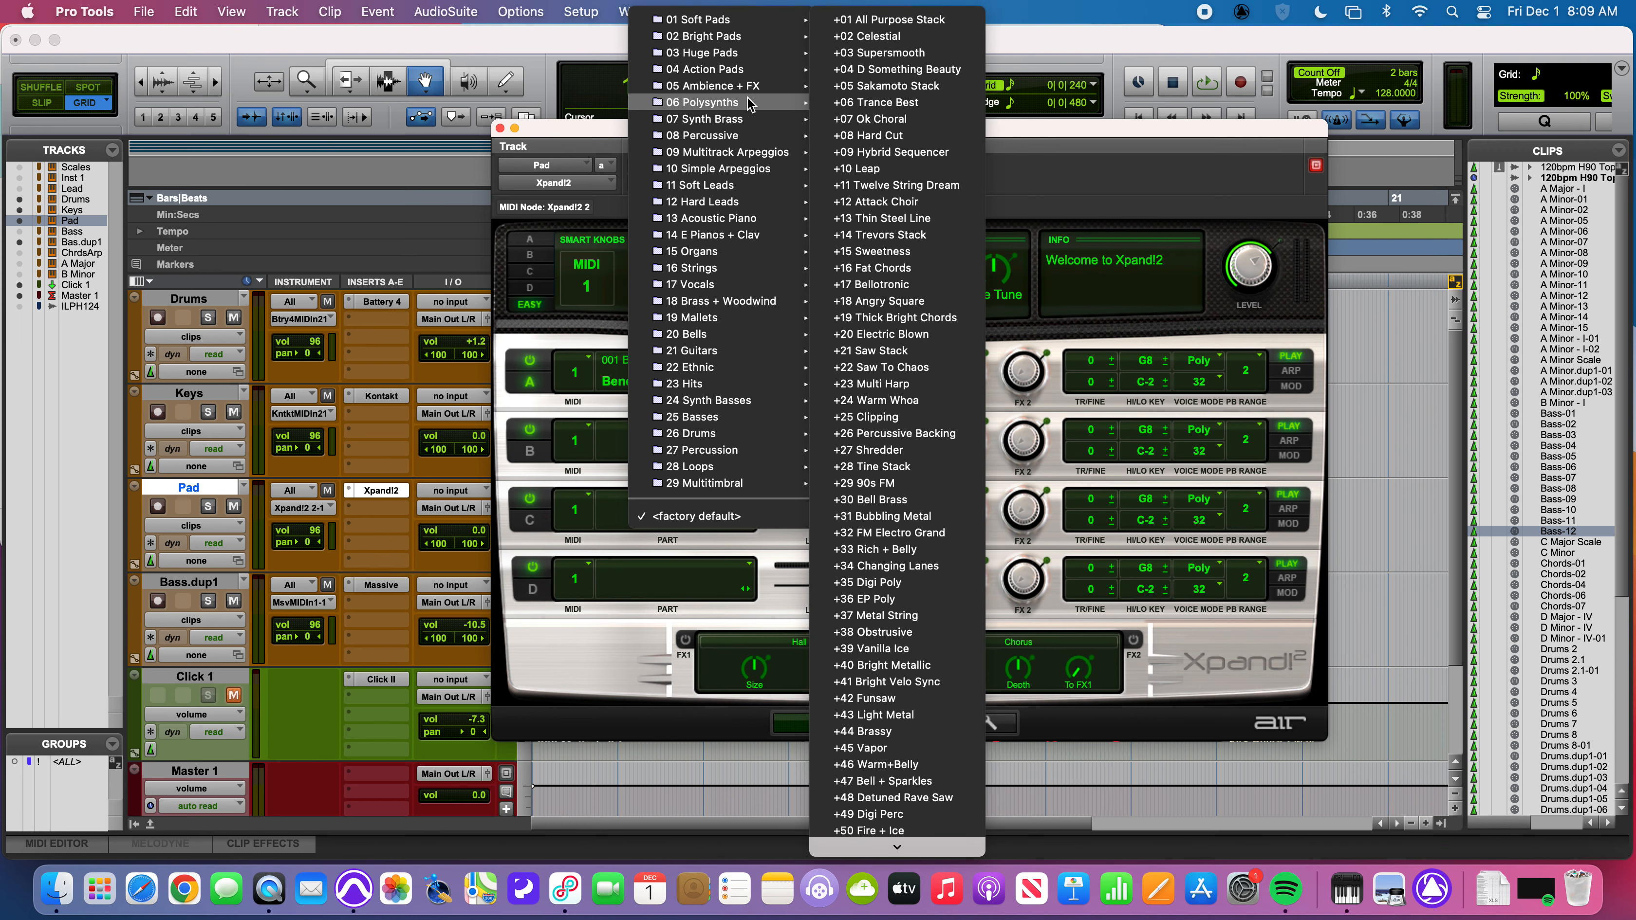
left_click(876, 102)
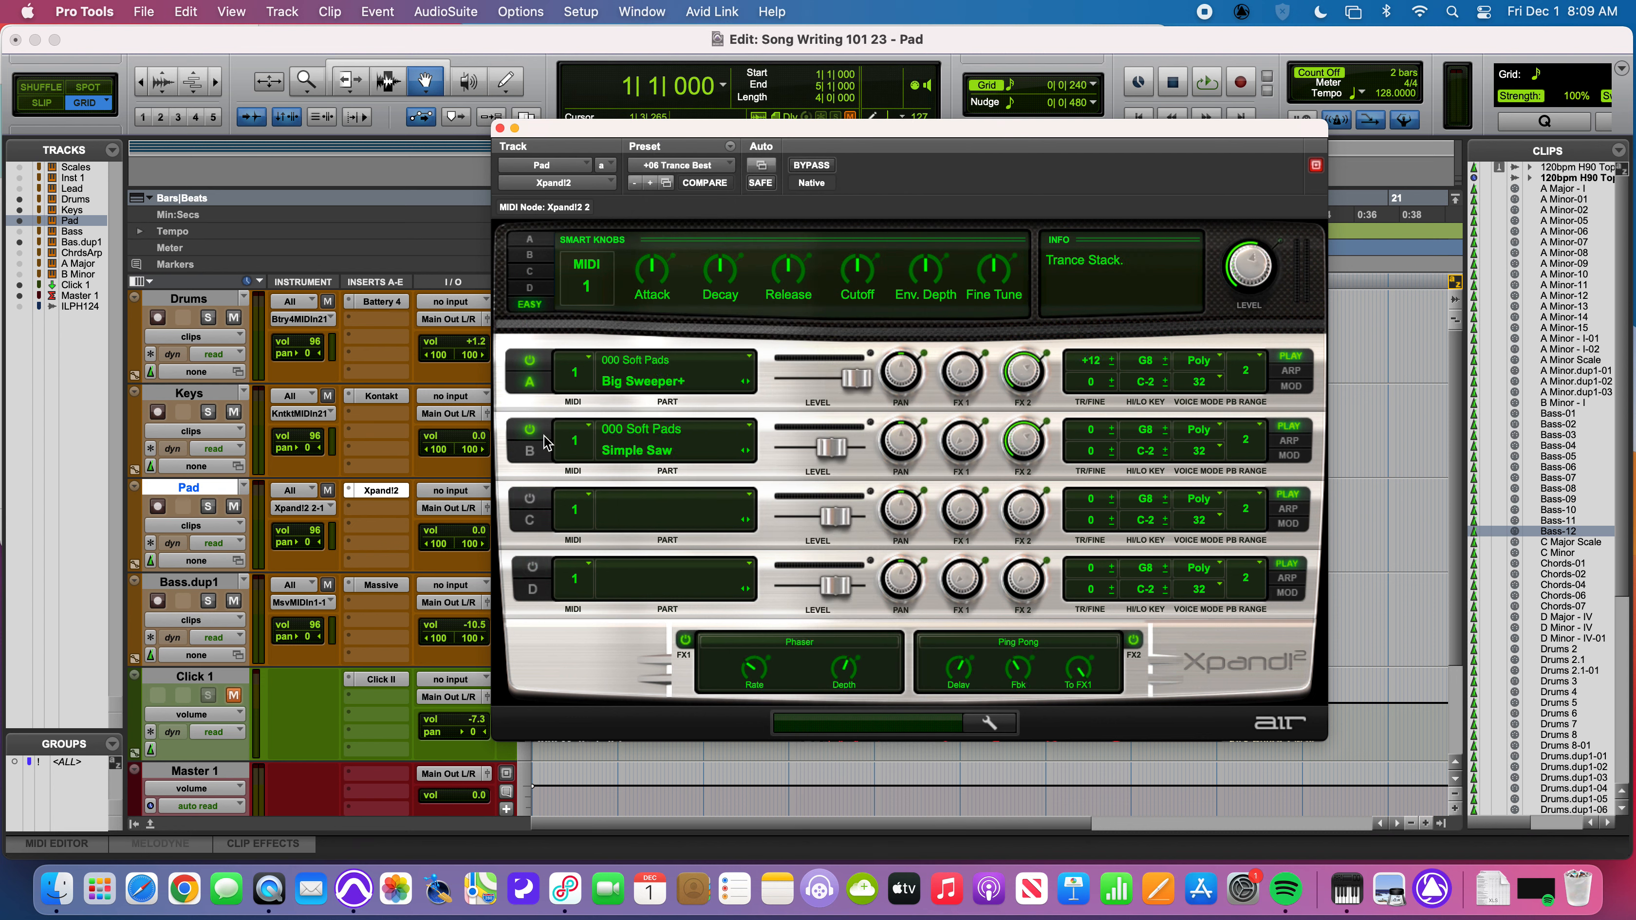
Step: Solo the Pad track, switch off part B (Simple Saw) in Xpand!2 and audition the sound
key("space")
key("space")
left_click(202, 506)
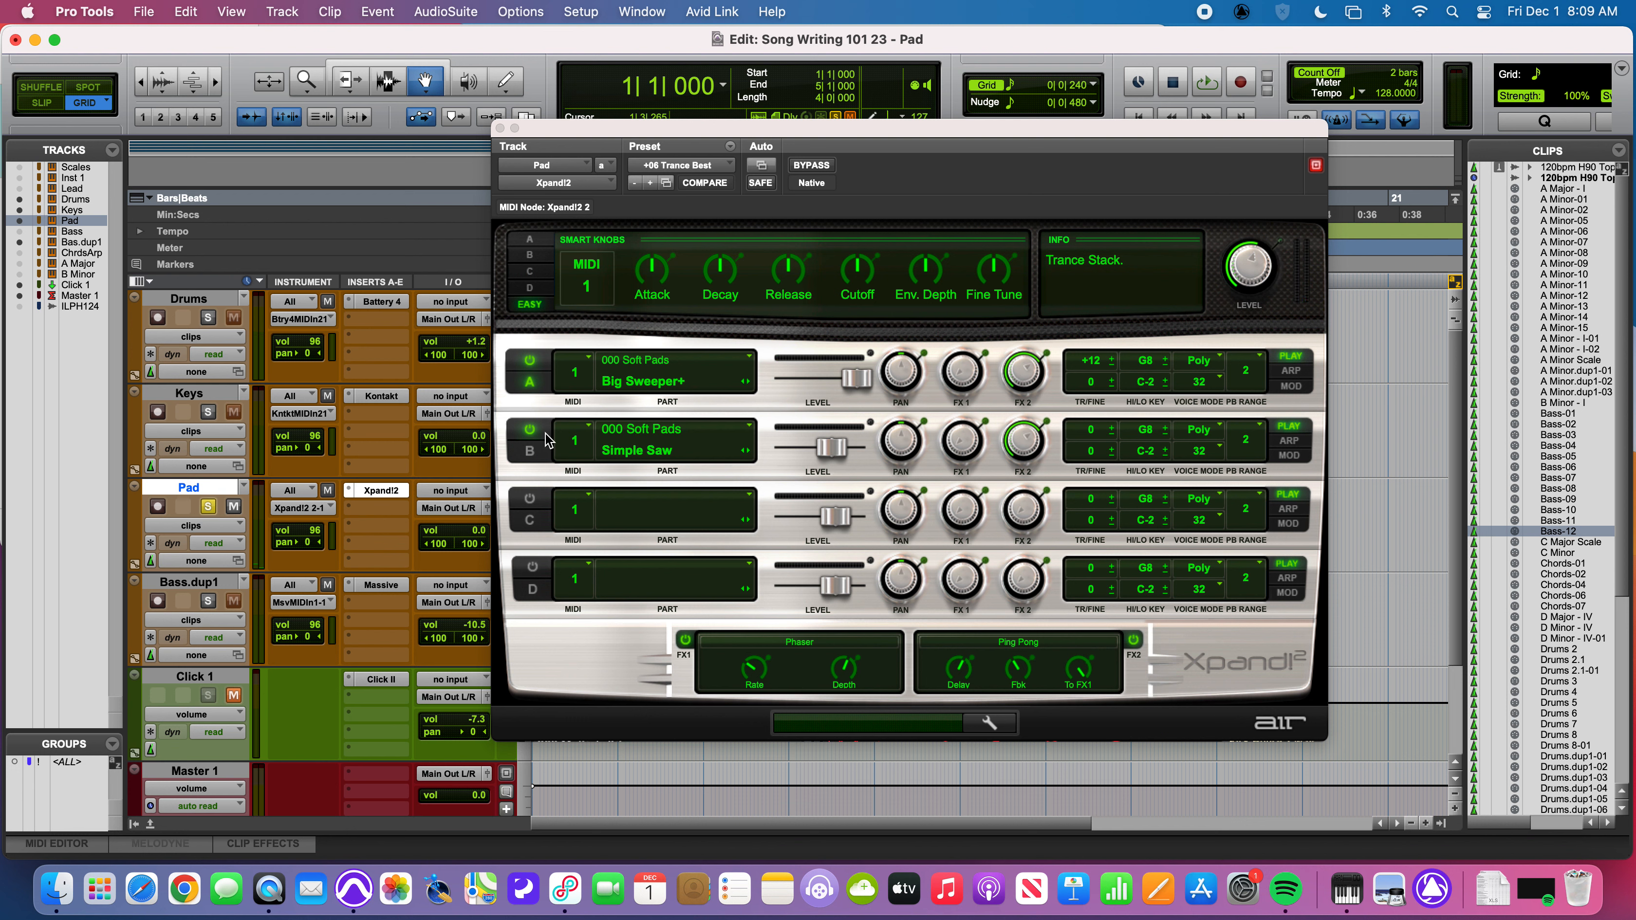
left_click(530, 430)
left_click(531, 431)
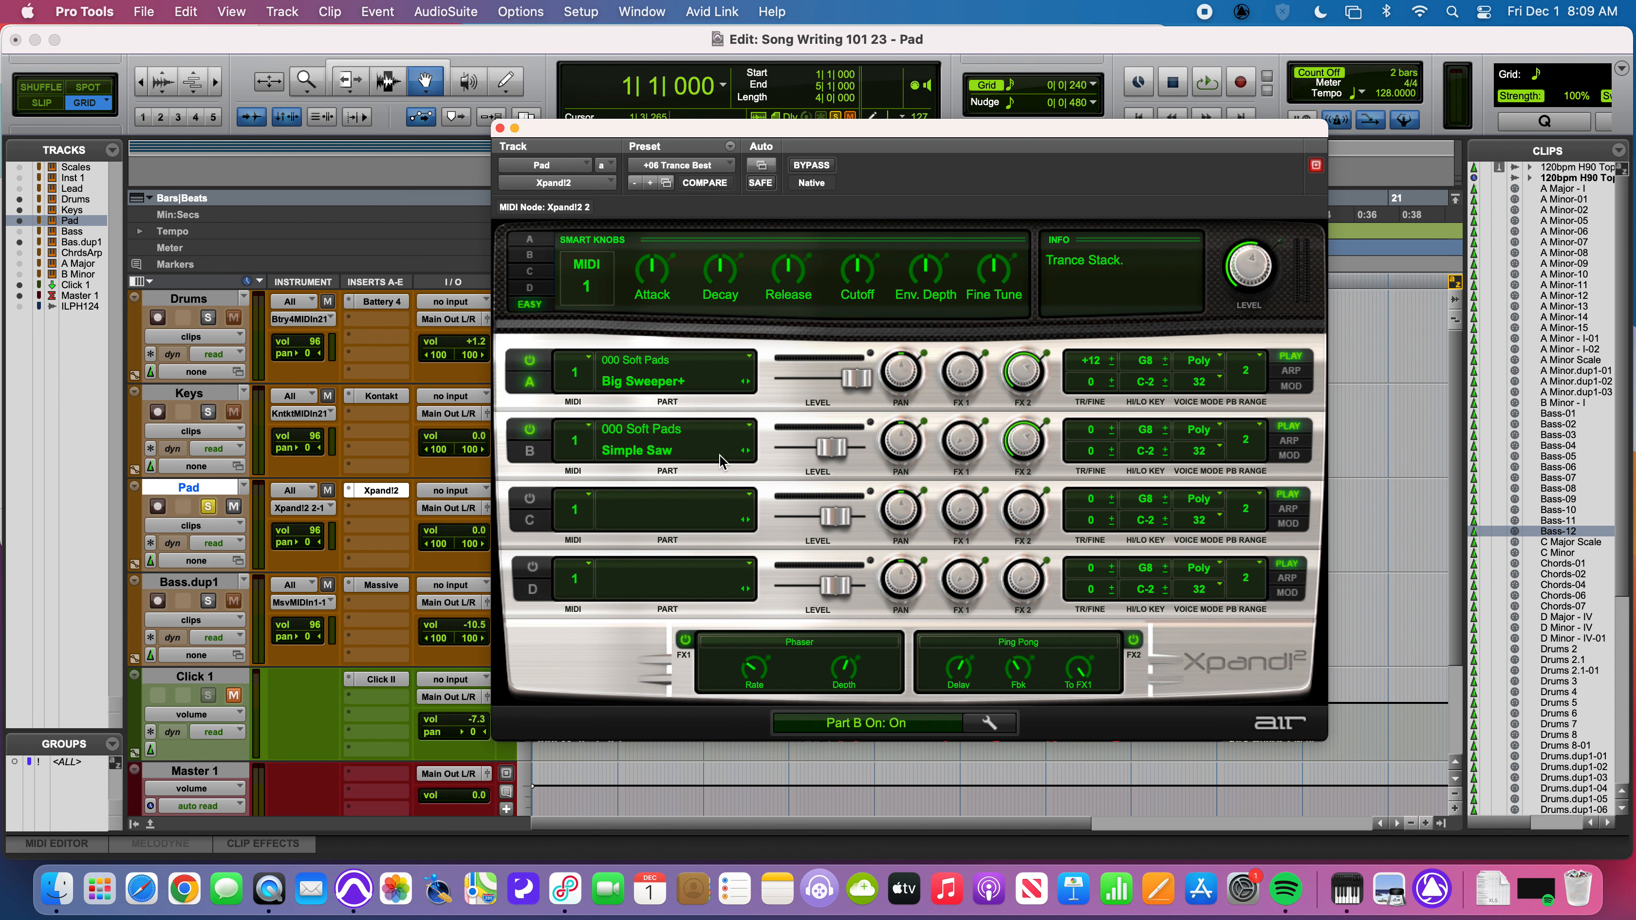
left_click(539, 436)
key("space")
key("space")
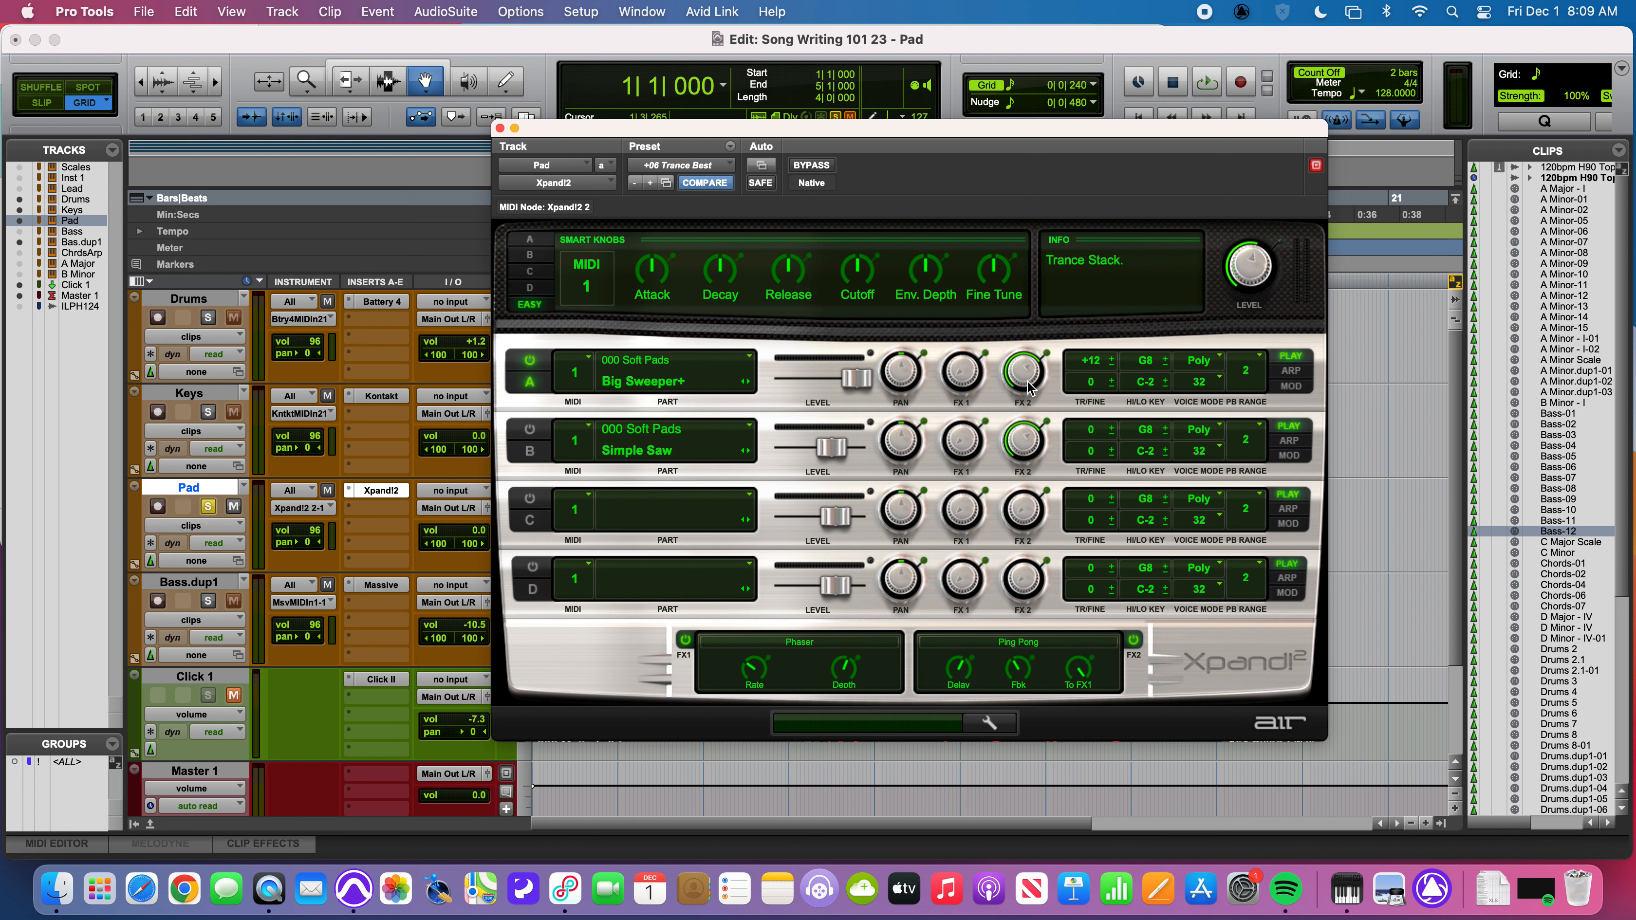
Step: Turn part A's FX 2 send all the way down, switch off FX1 and FX2, and audition the drier pad sound
left_click_drag(1028, 387, 1029, 403)
left_click(1134, 640)
left_click_drag(1012, 372, 1002, 562)
left_click(684, 641)
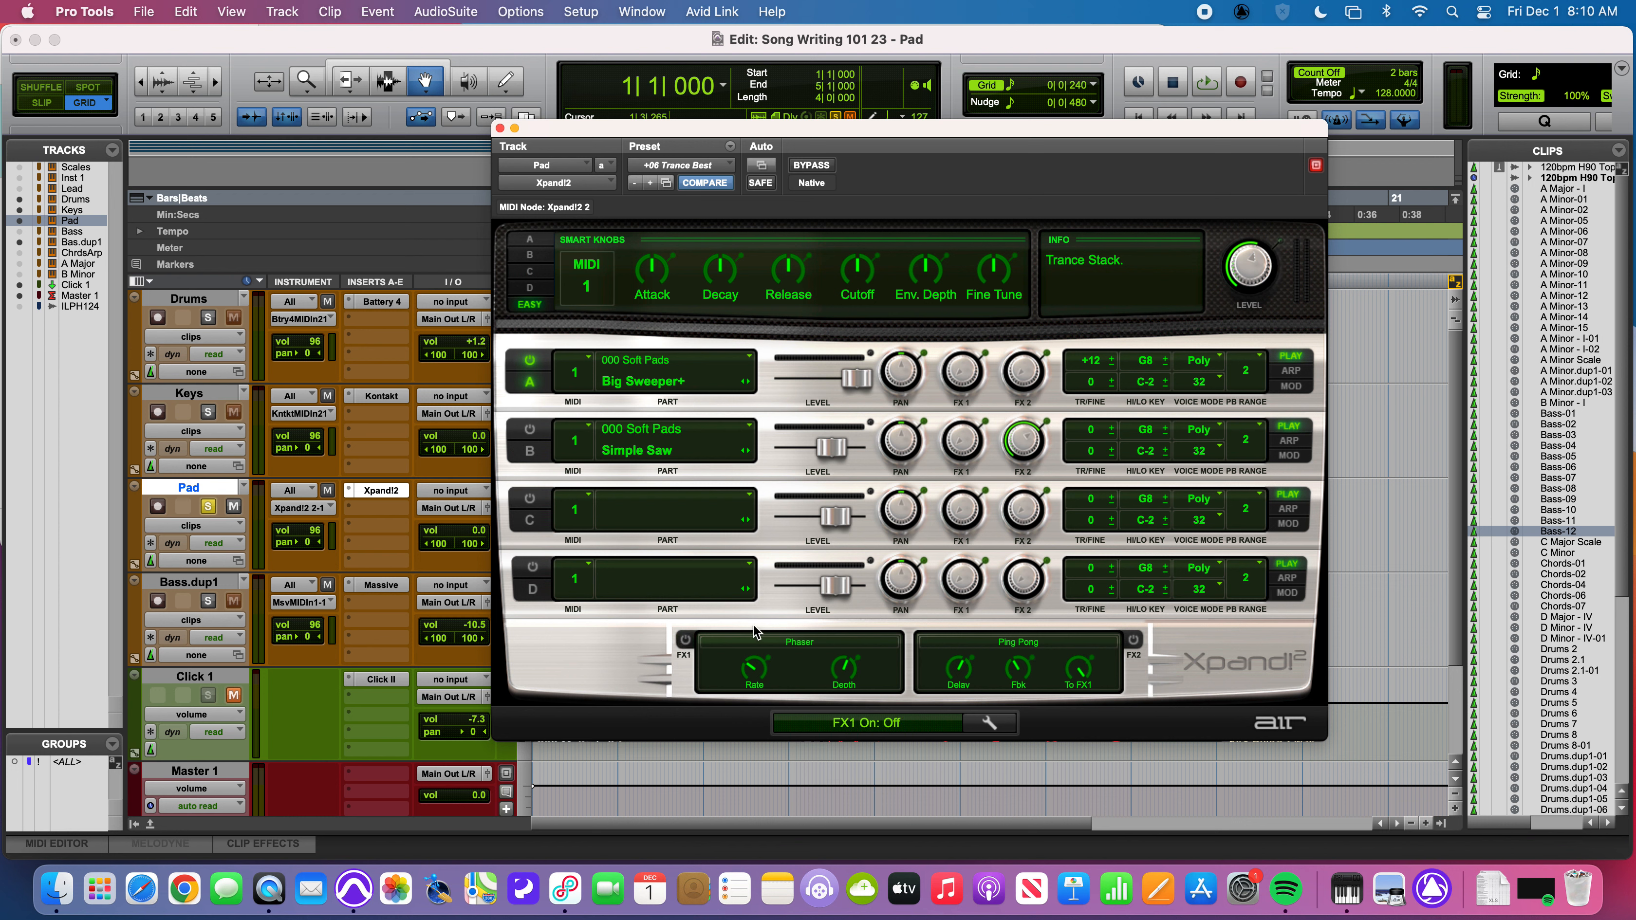
key("space")
key("space")
left_click(501, 129)
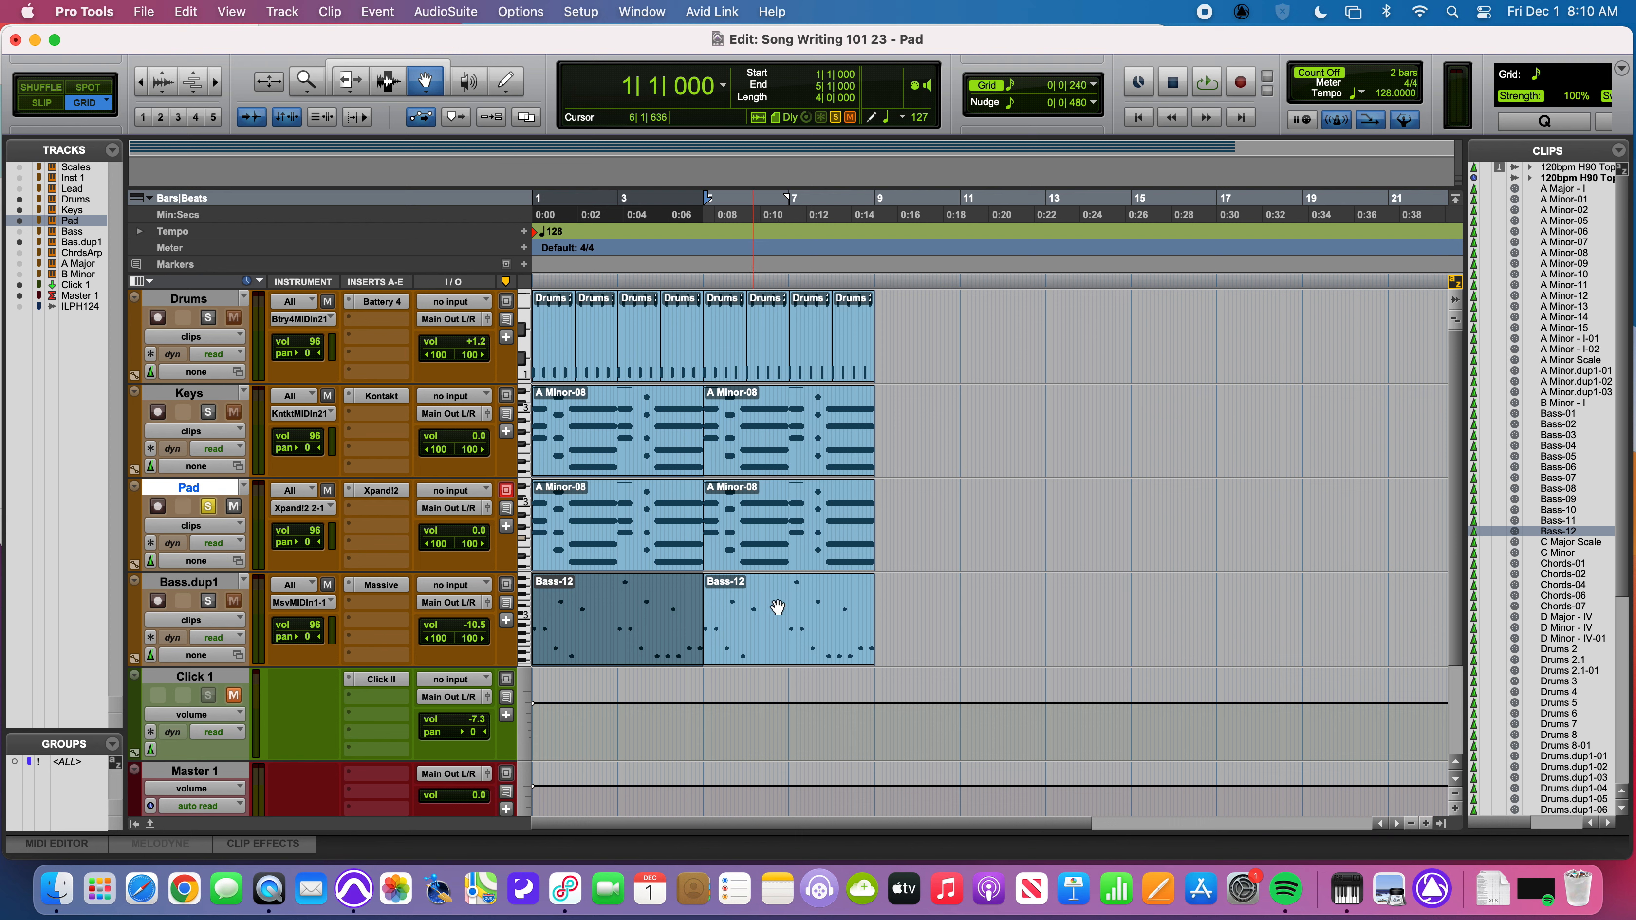
Step: Delete the second A Minor-08 clip on the Pad track and open the first one in the MIDI Editor
left_click(772, 540)
key("Delete")
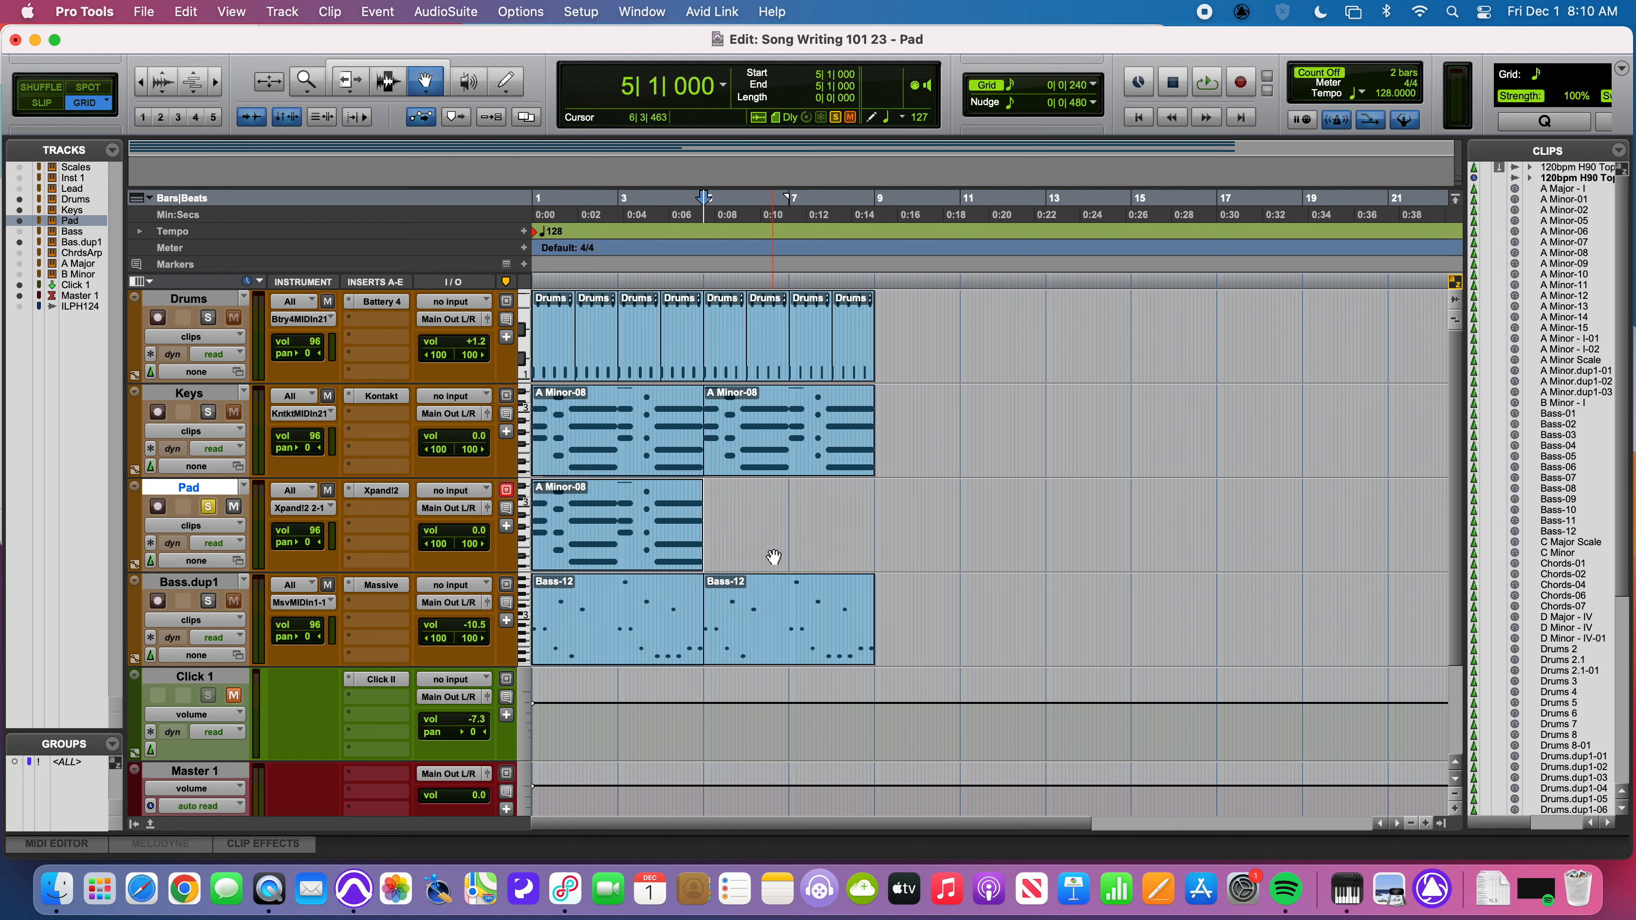
double_click(622, 561)
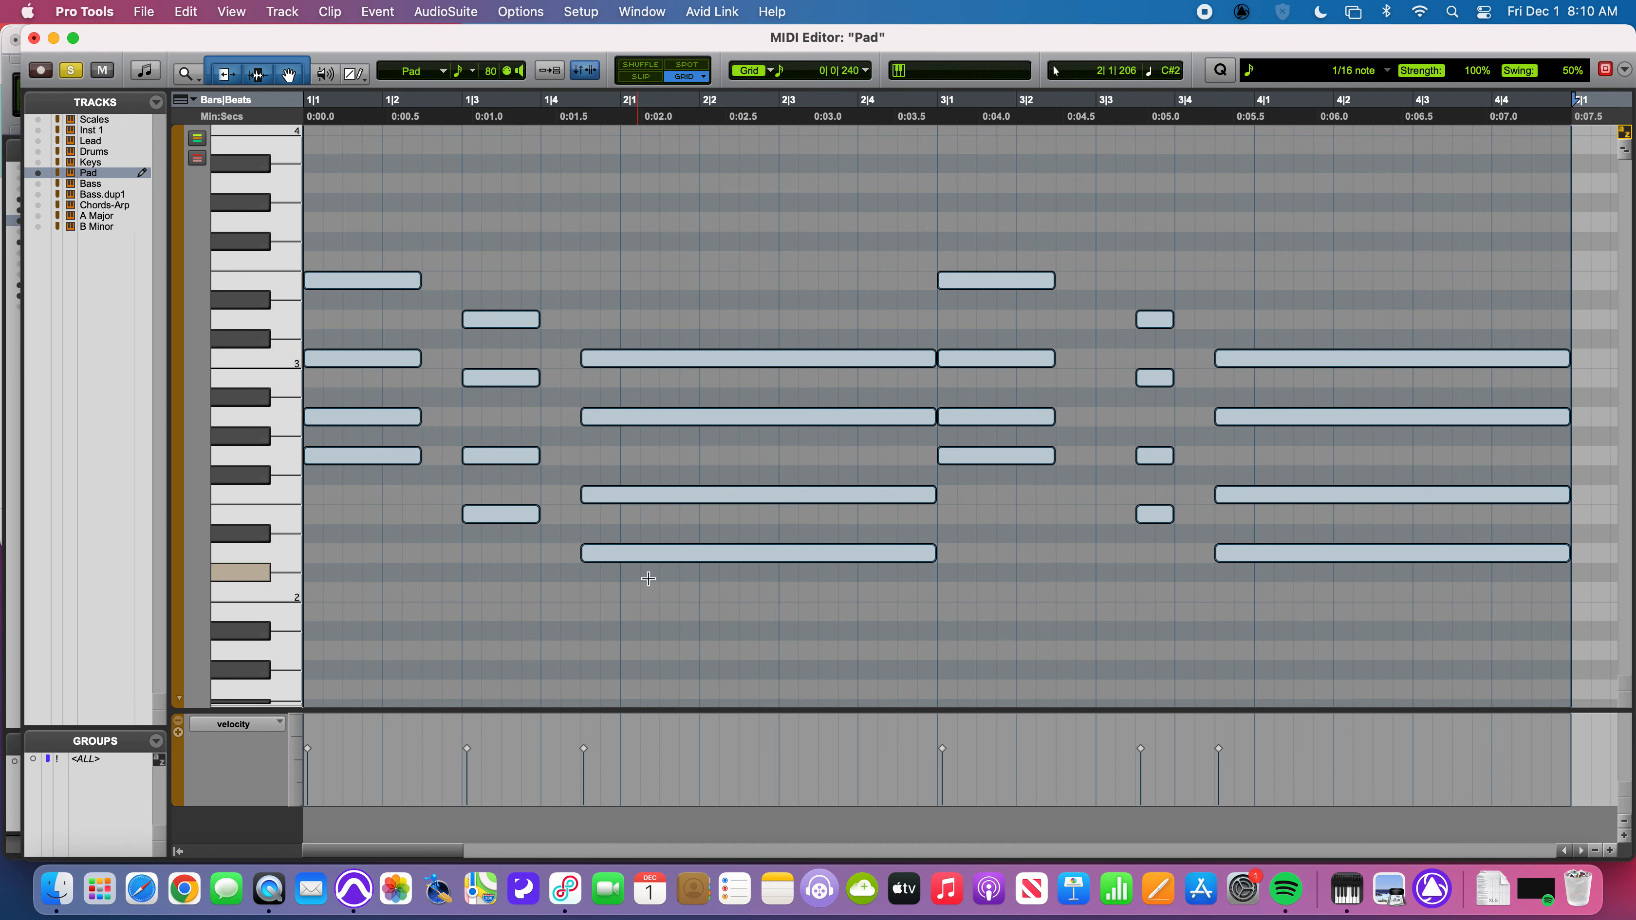
left_click(617, 653)
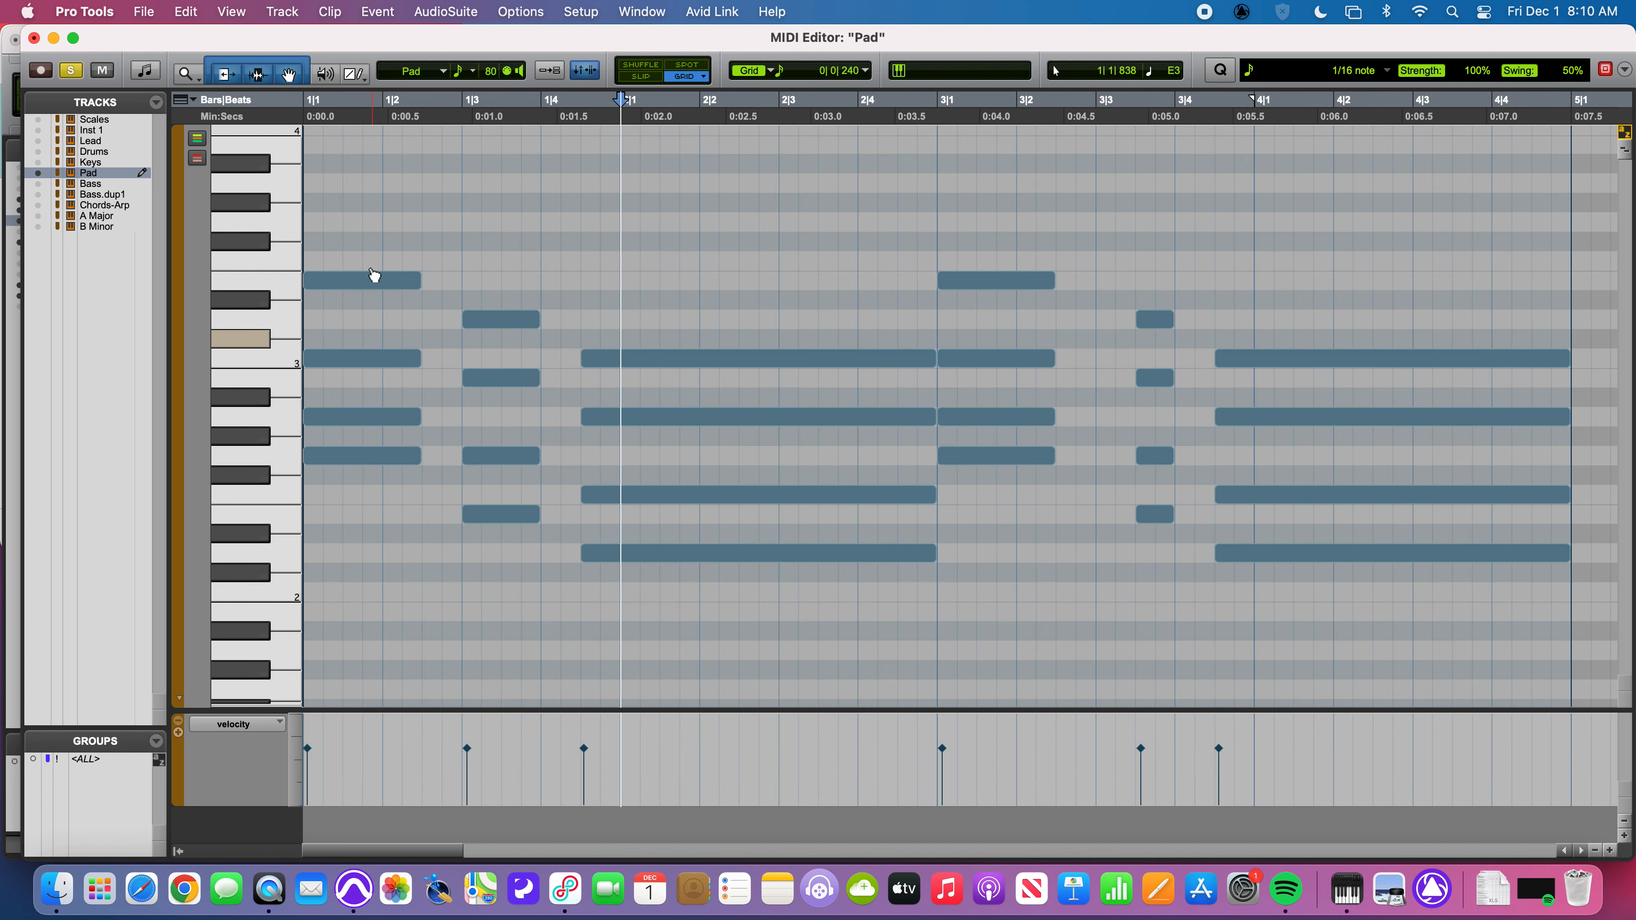
Step: Lengthen the short chords in bars 1 and 3 of the pad clip so each lasts until the next chord starts
left_click_drag(391, 219, 431, 448)
key("space")
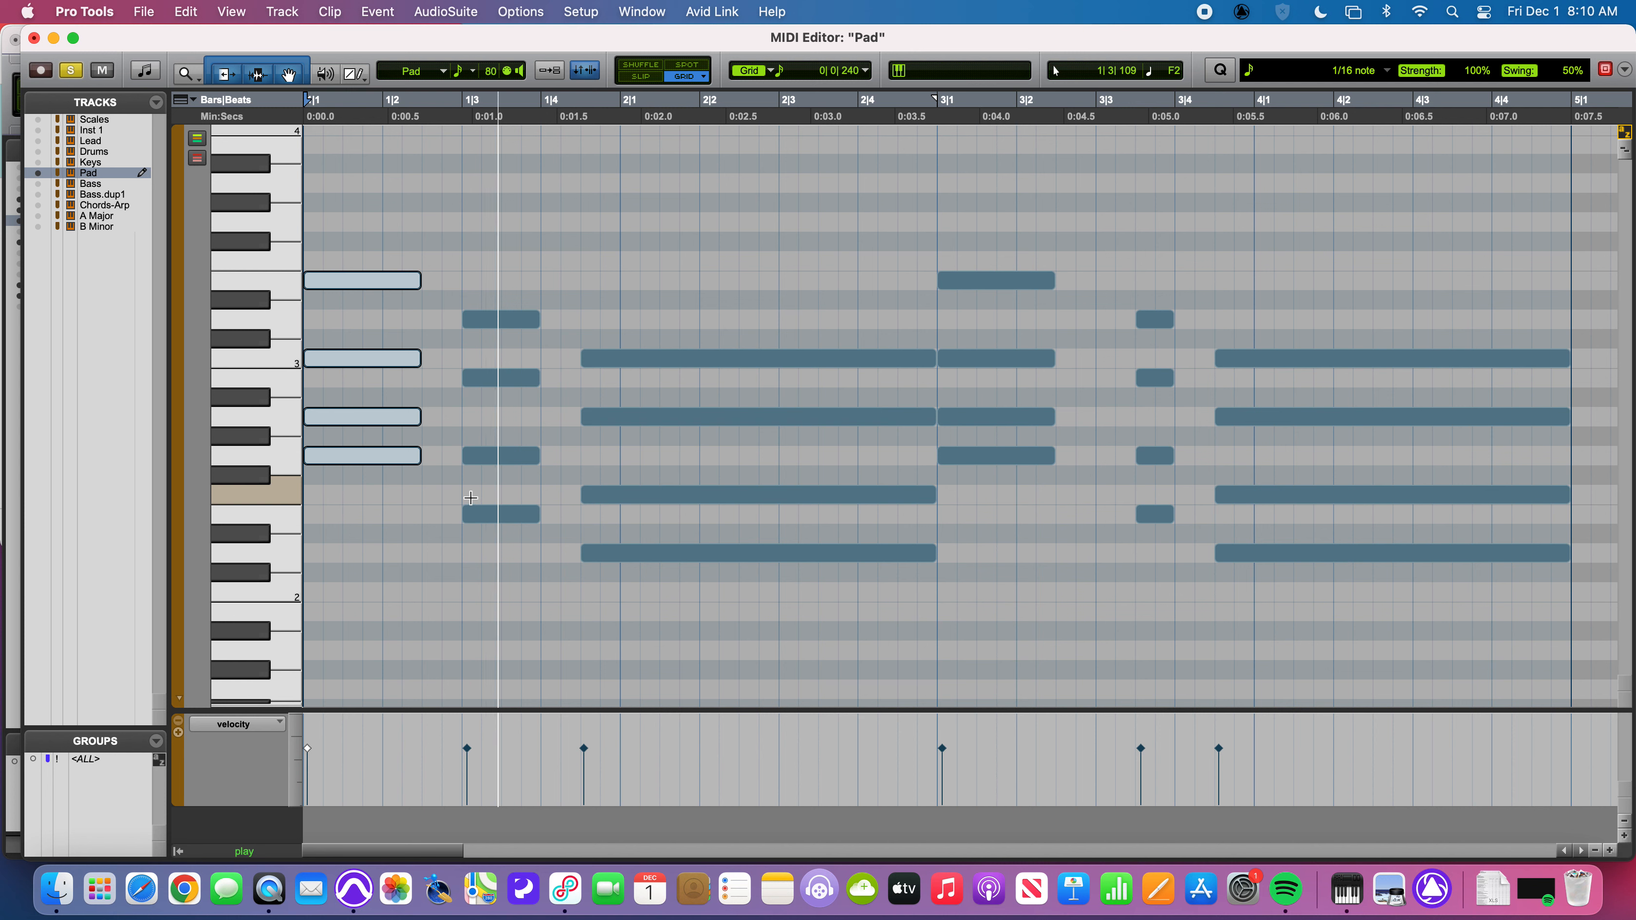
key("space")
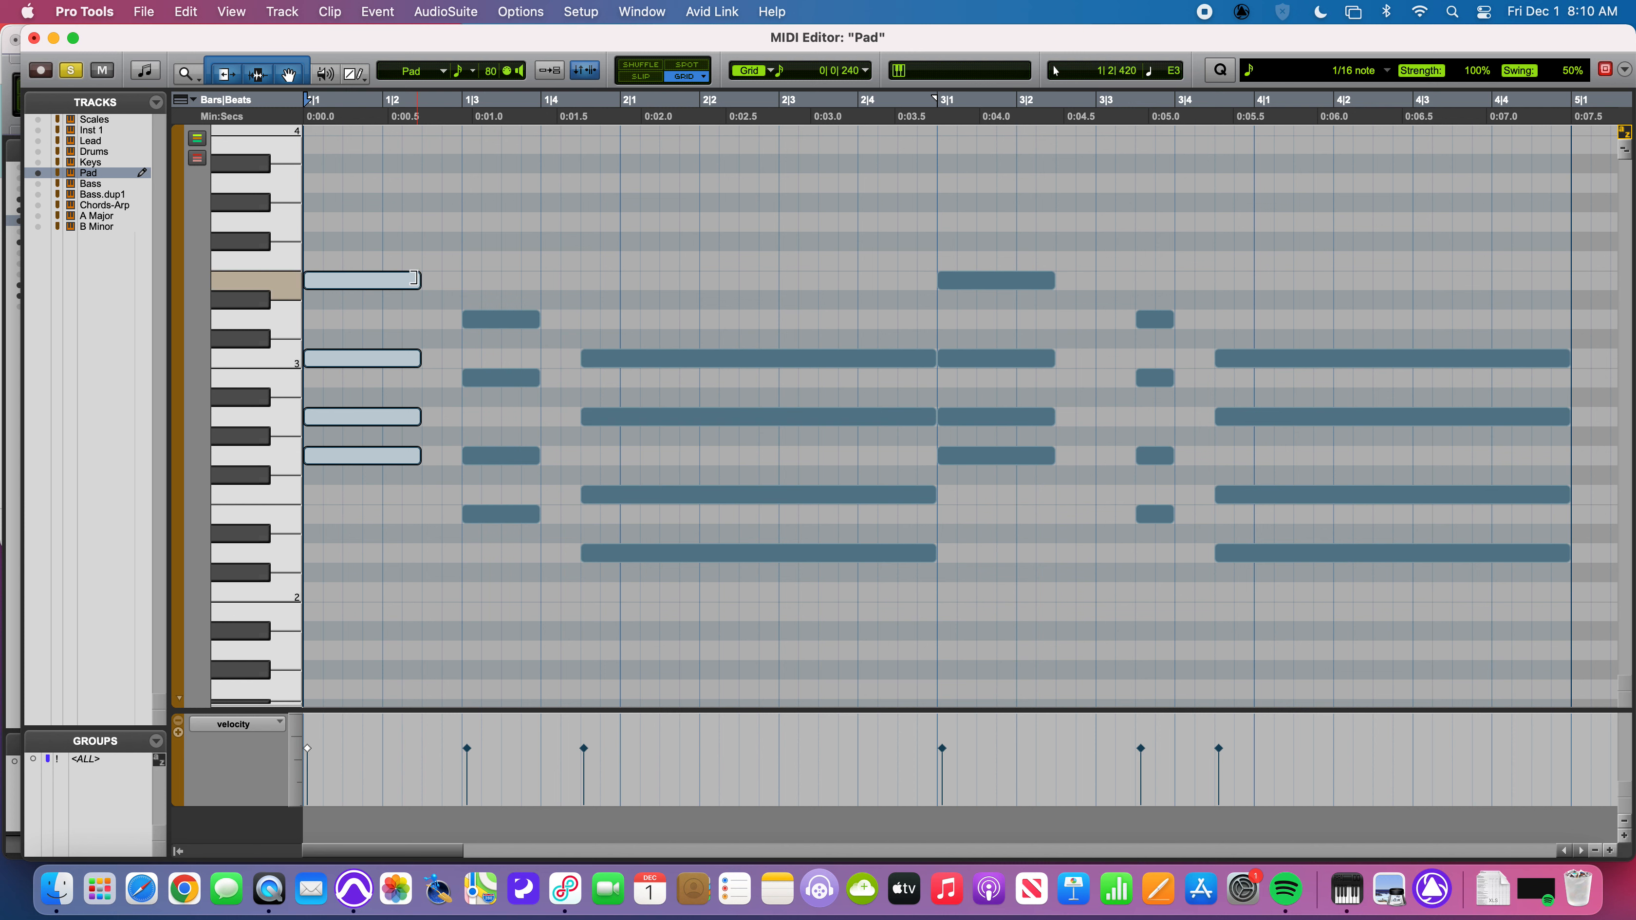
left_click_drag(421, 281, 580, 515)
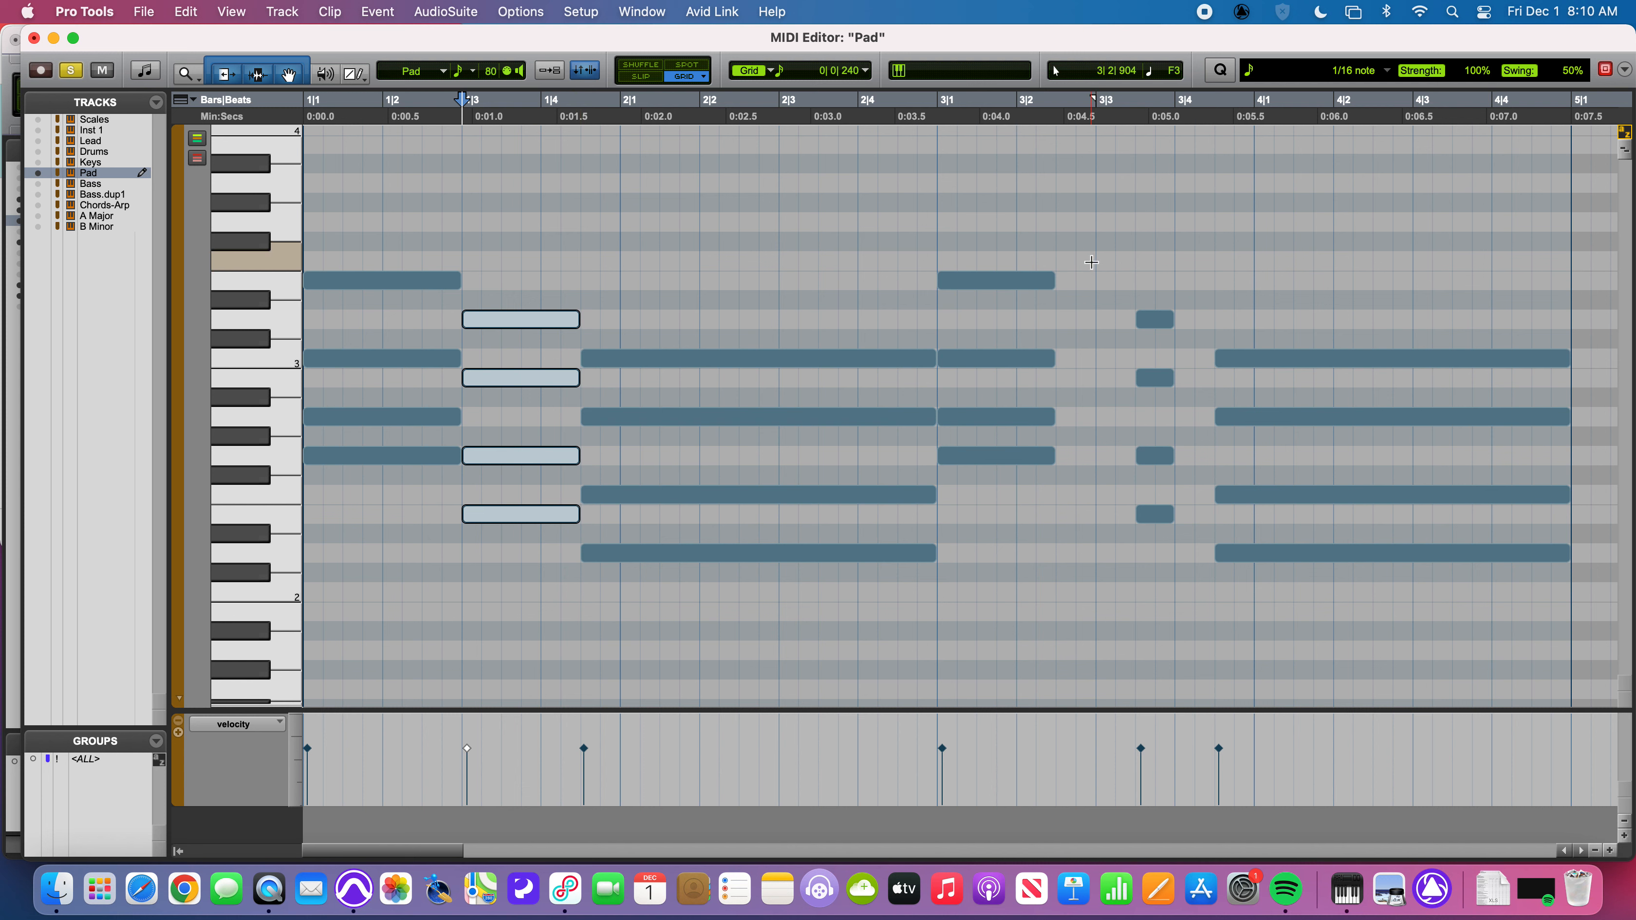
left_click_drag(1090, 258, 1134, 458)
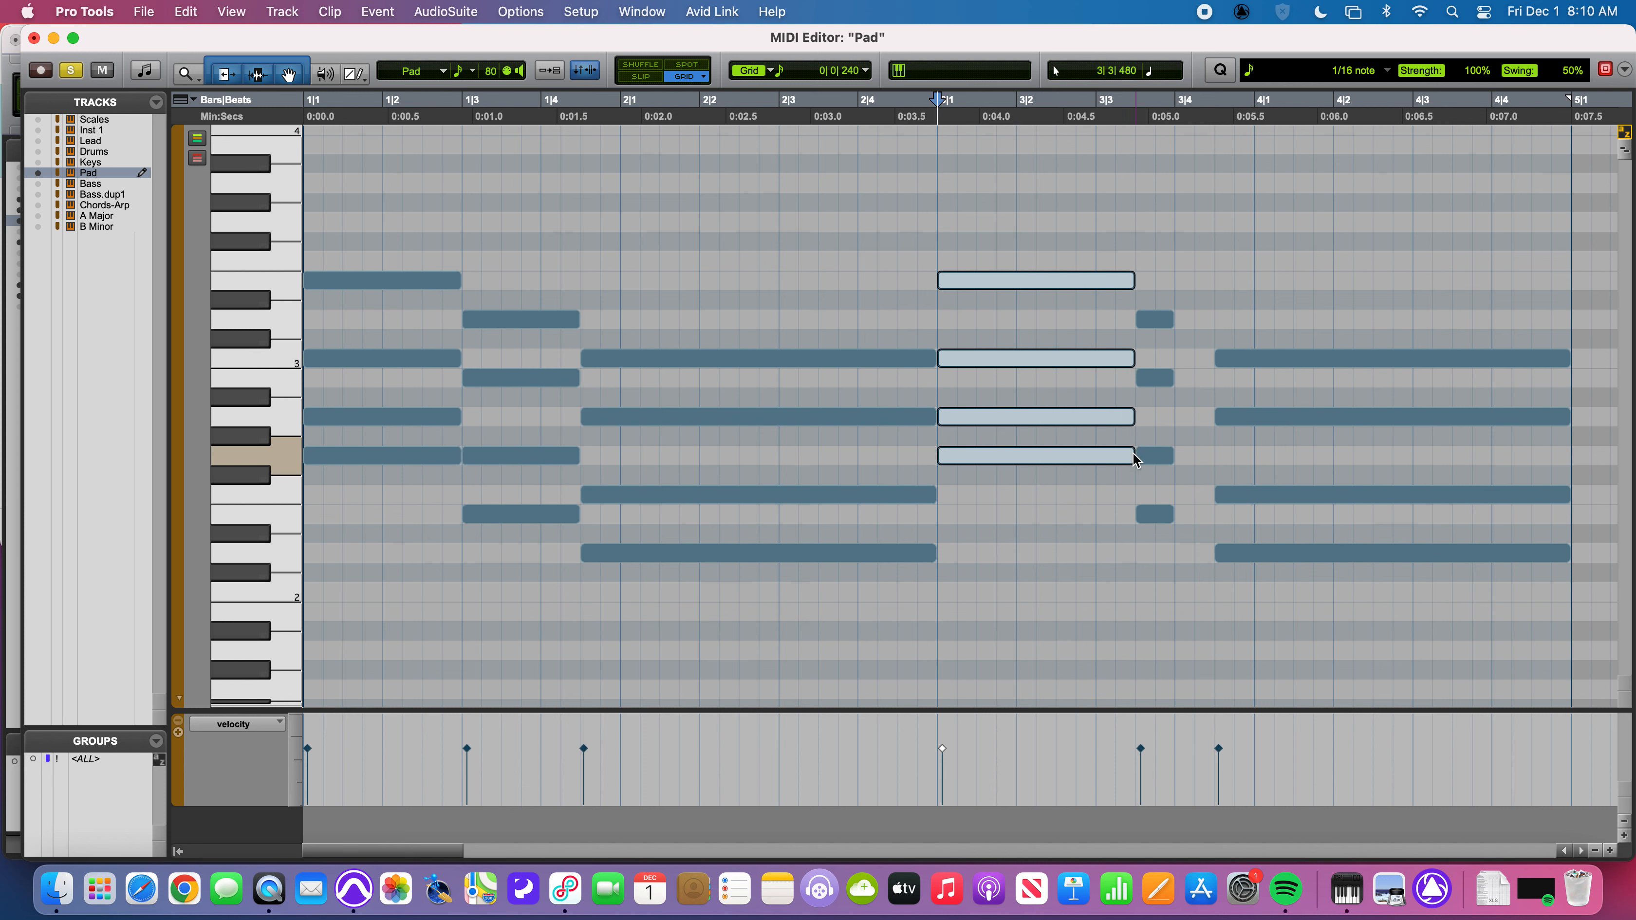
left_click_drag(1160, 277, 1213, 516)
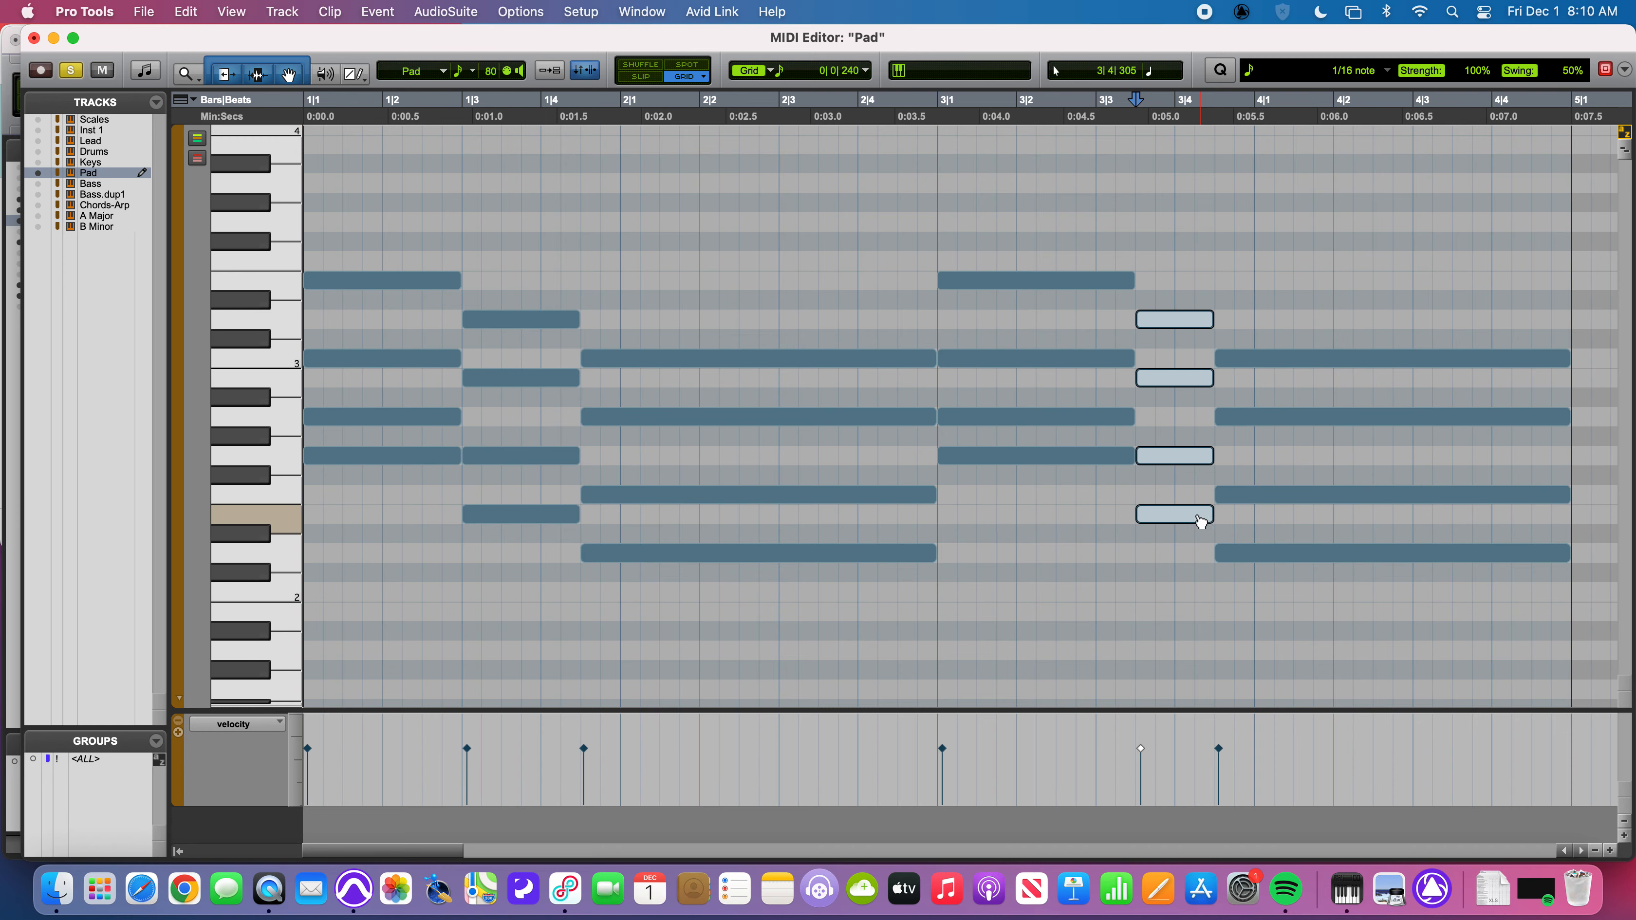
left_click(34, 38)
Step: Play the edited pad clip and unsolo the Pad track to hear it with the other tracks
left_click(665, 552)
key("space")
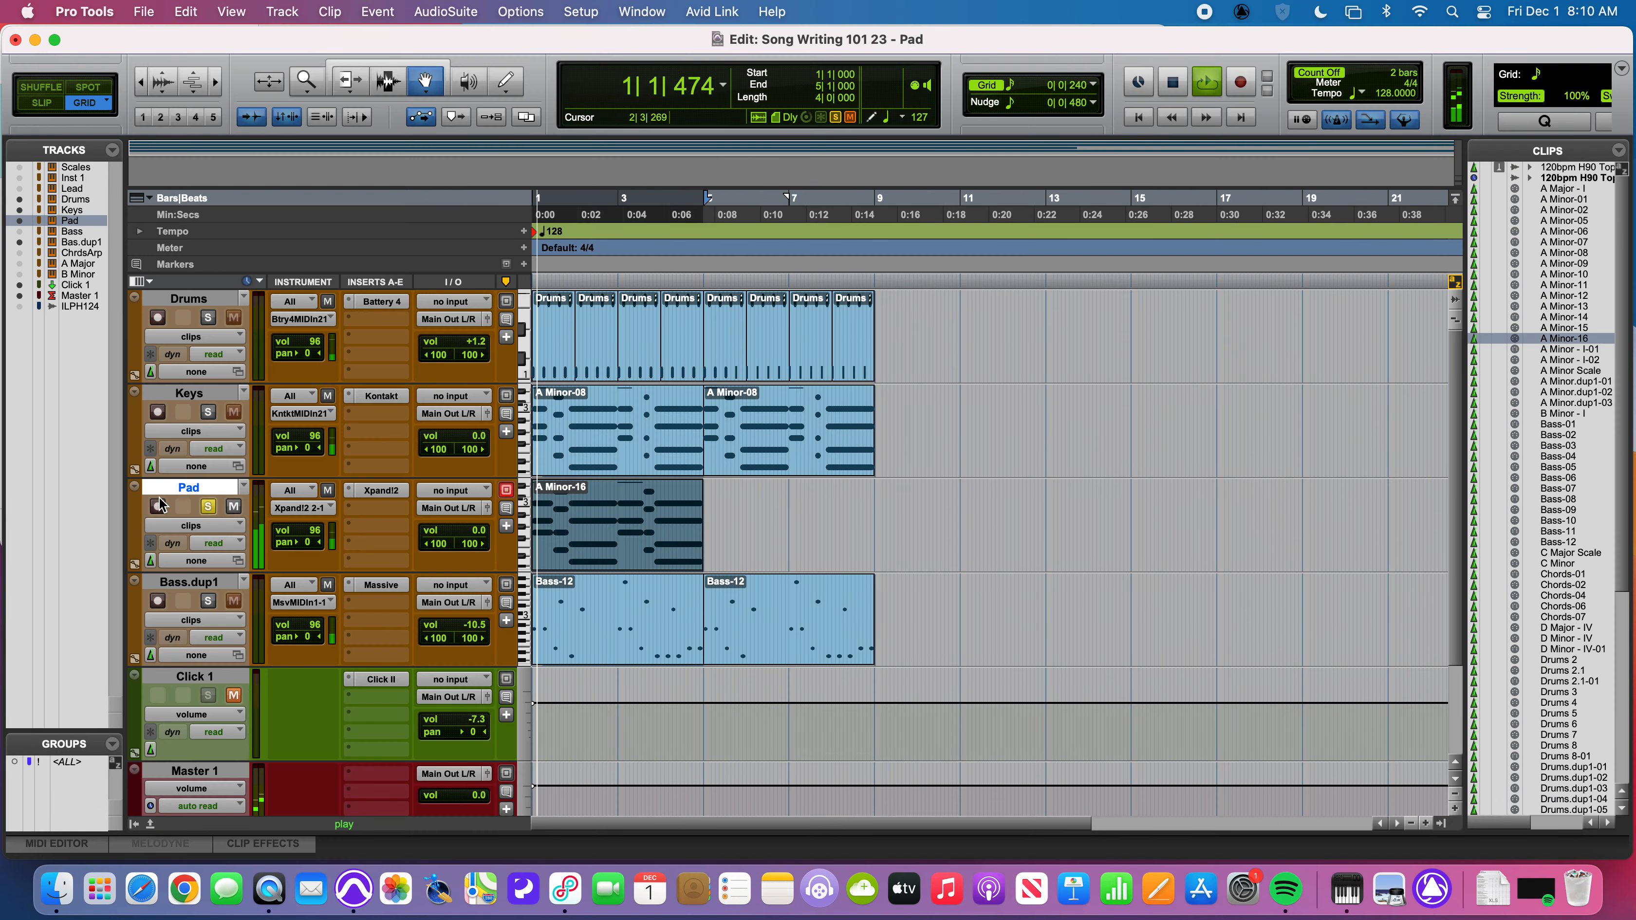
left_click(207, 506)
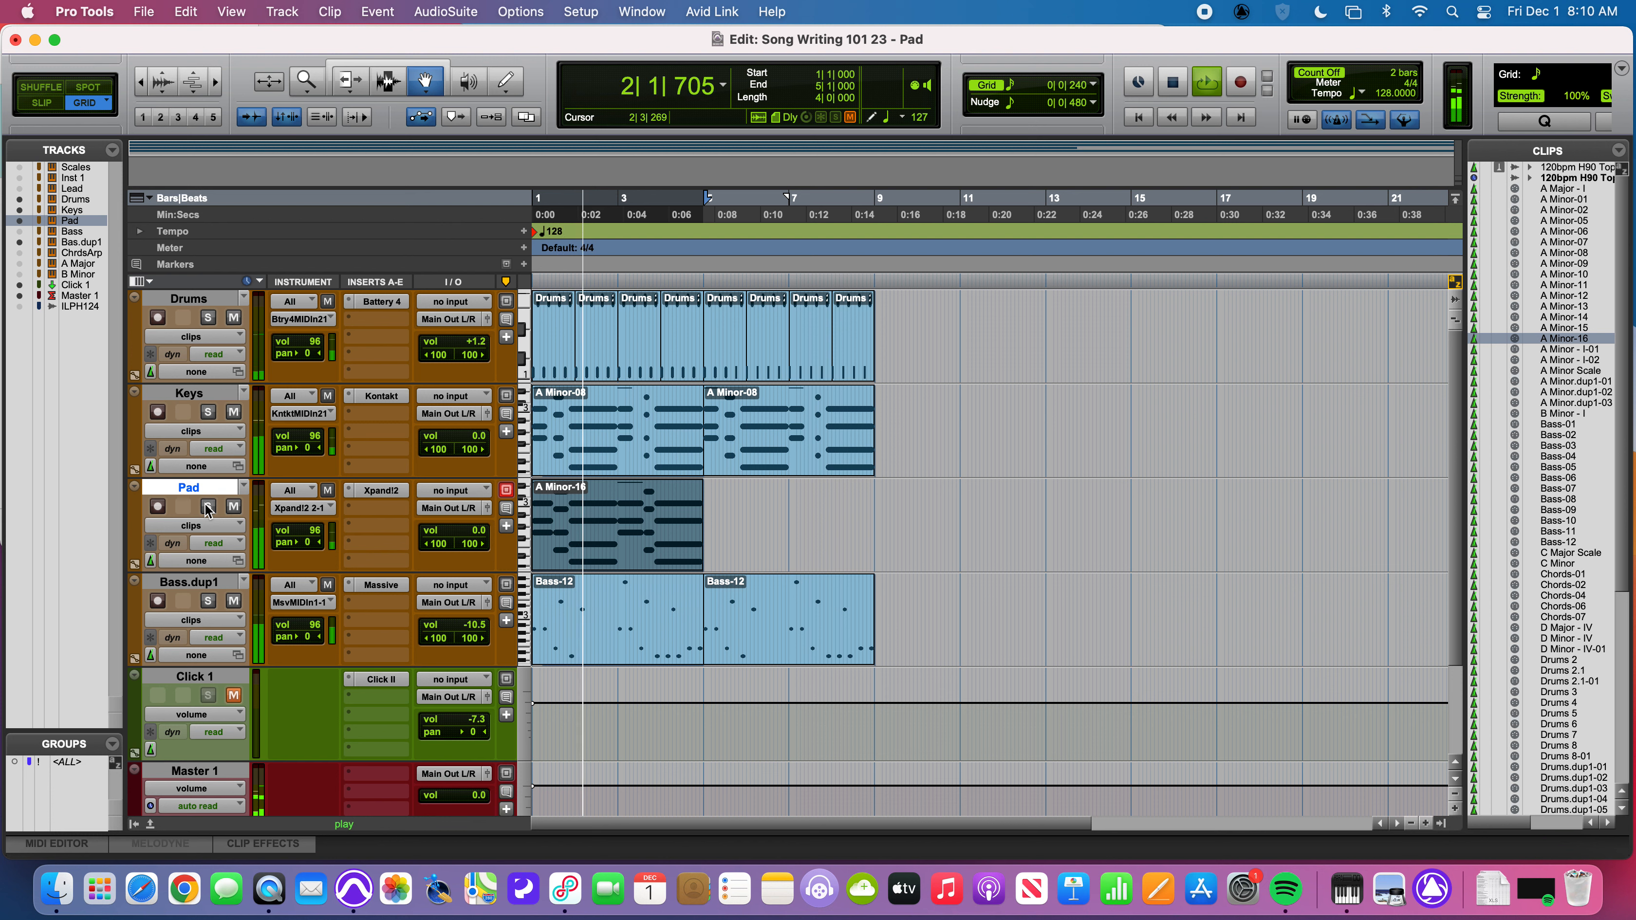
key("space")
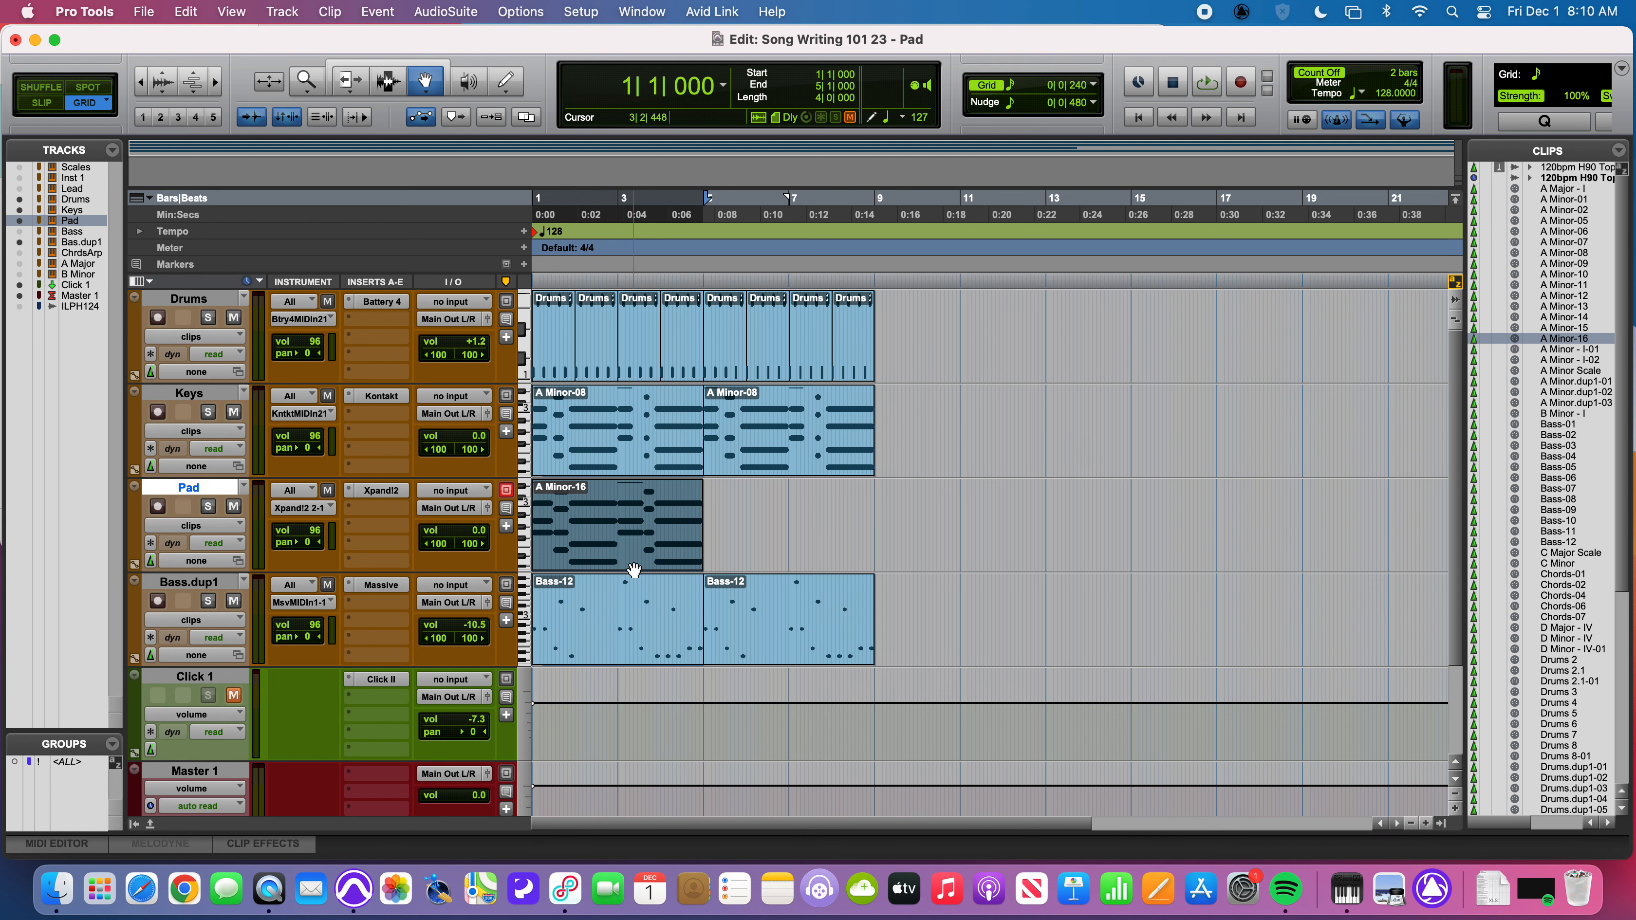
Step: Duplicate the Pad track together with its inserts and move the copy's clip to start at bar 5
left_click(278, 9)
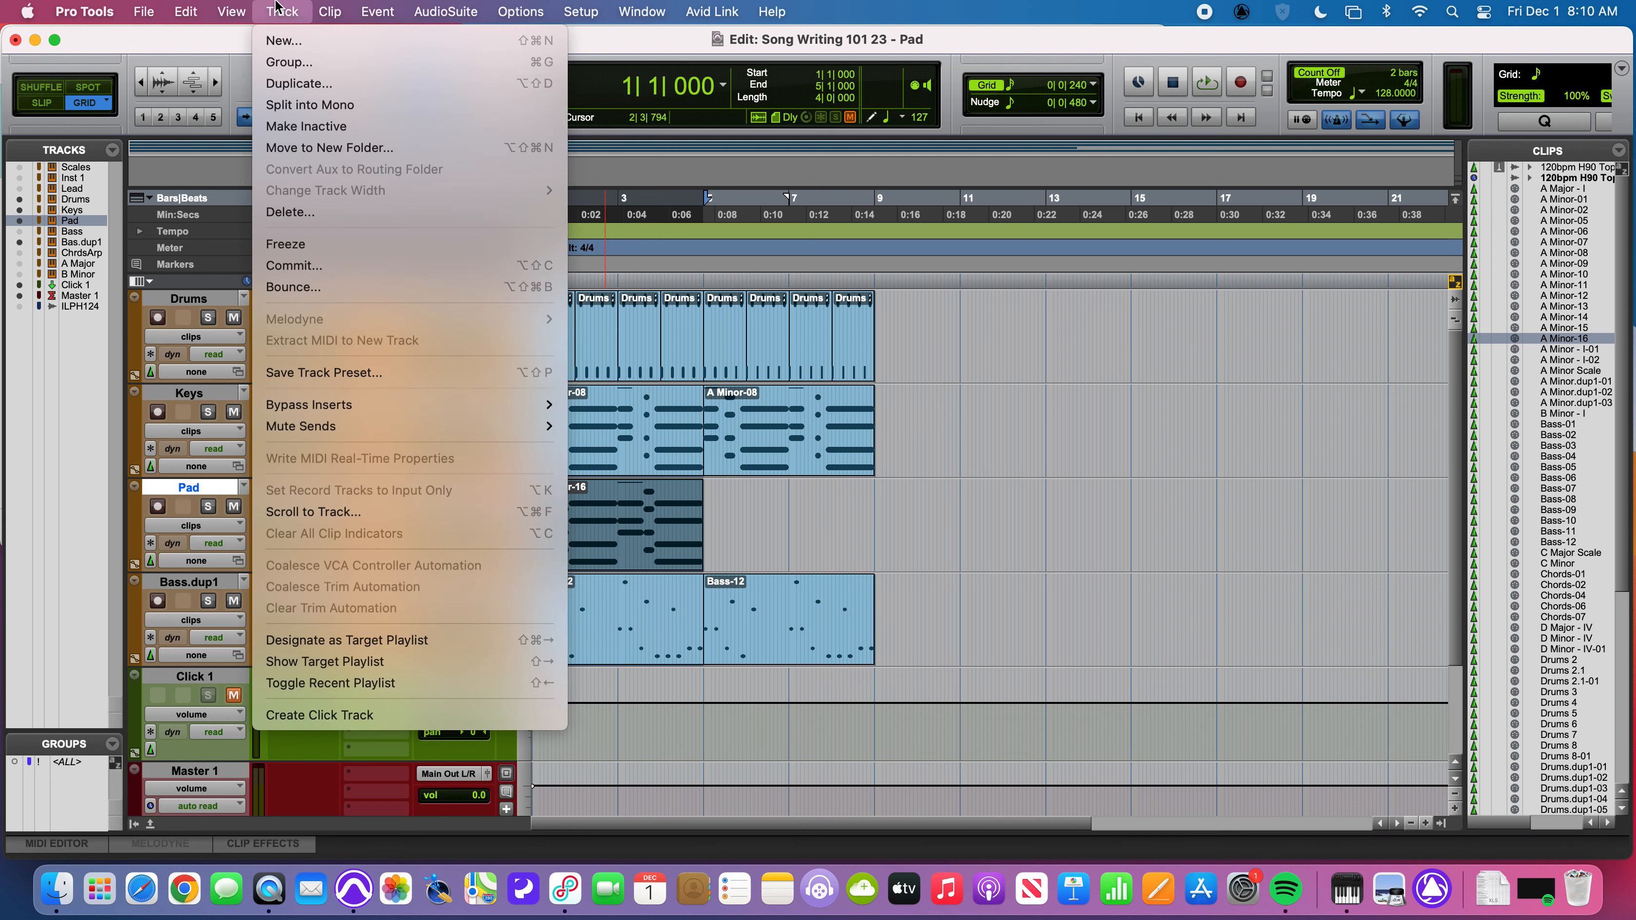
left_click(297, 84)
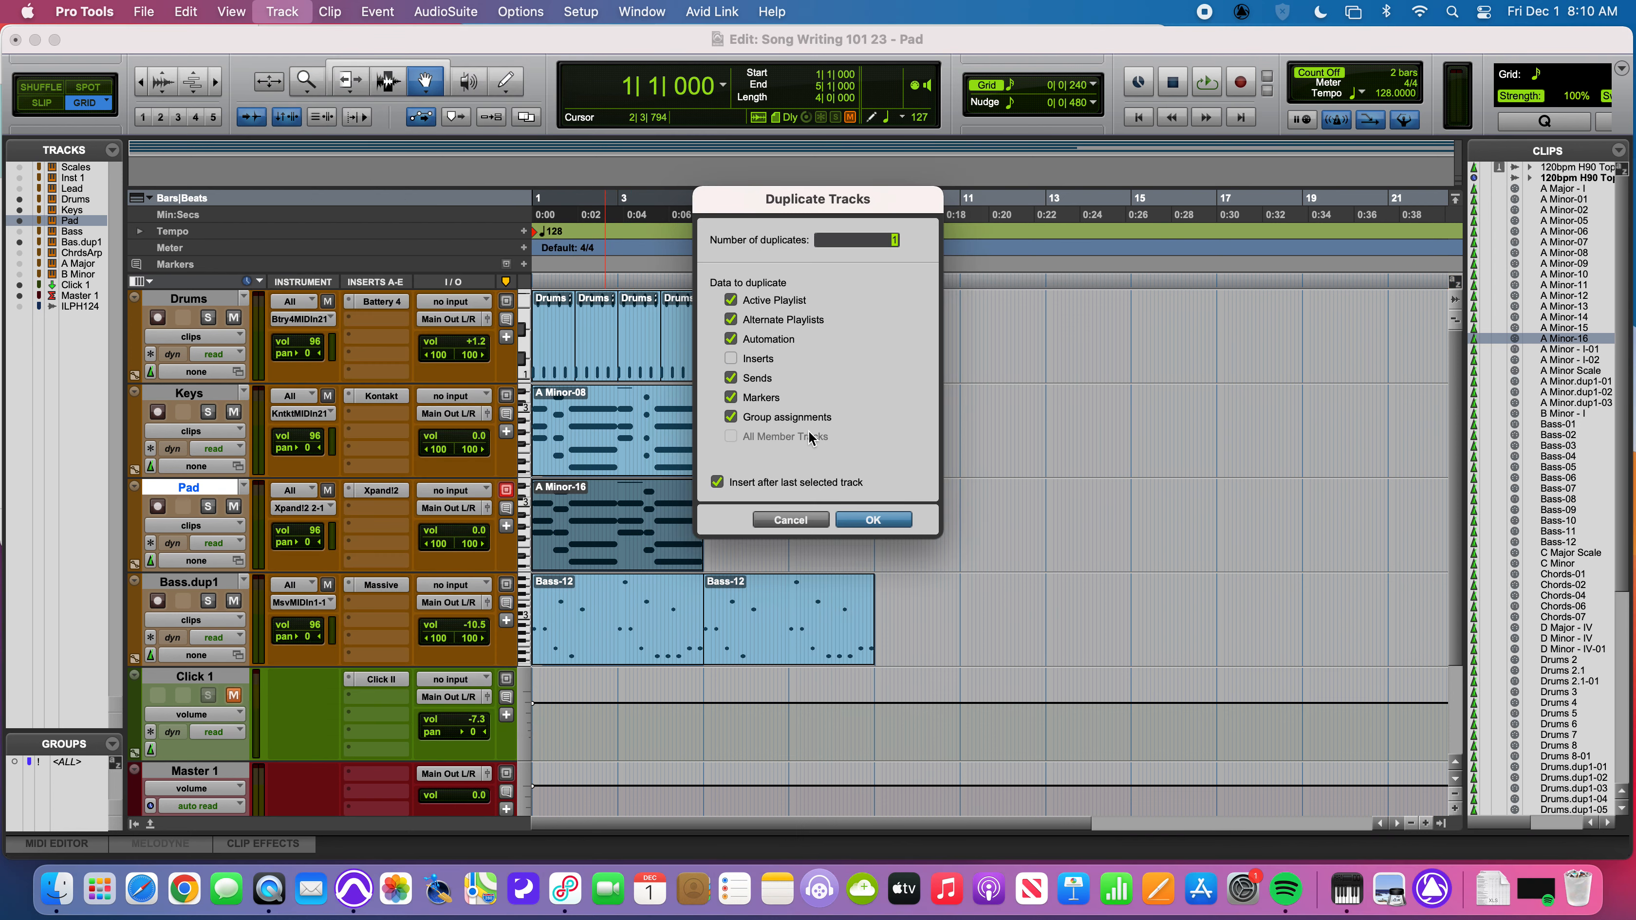
left_click(758, 359)
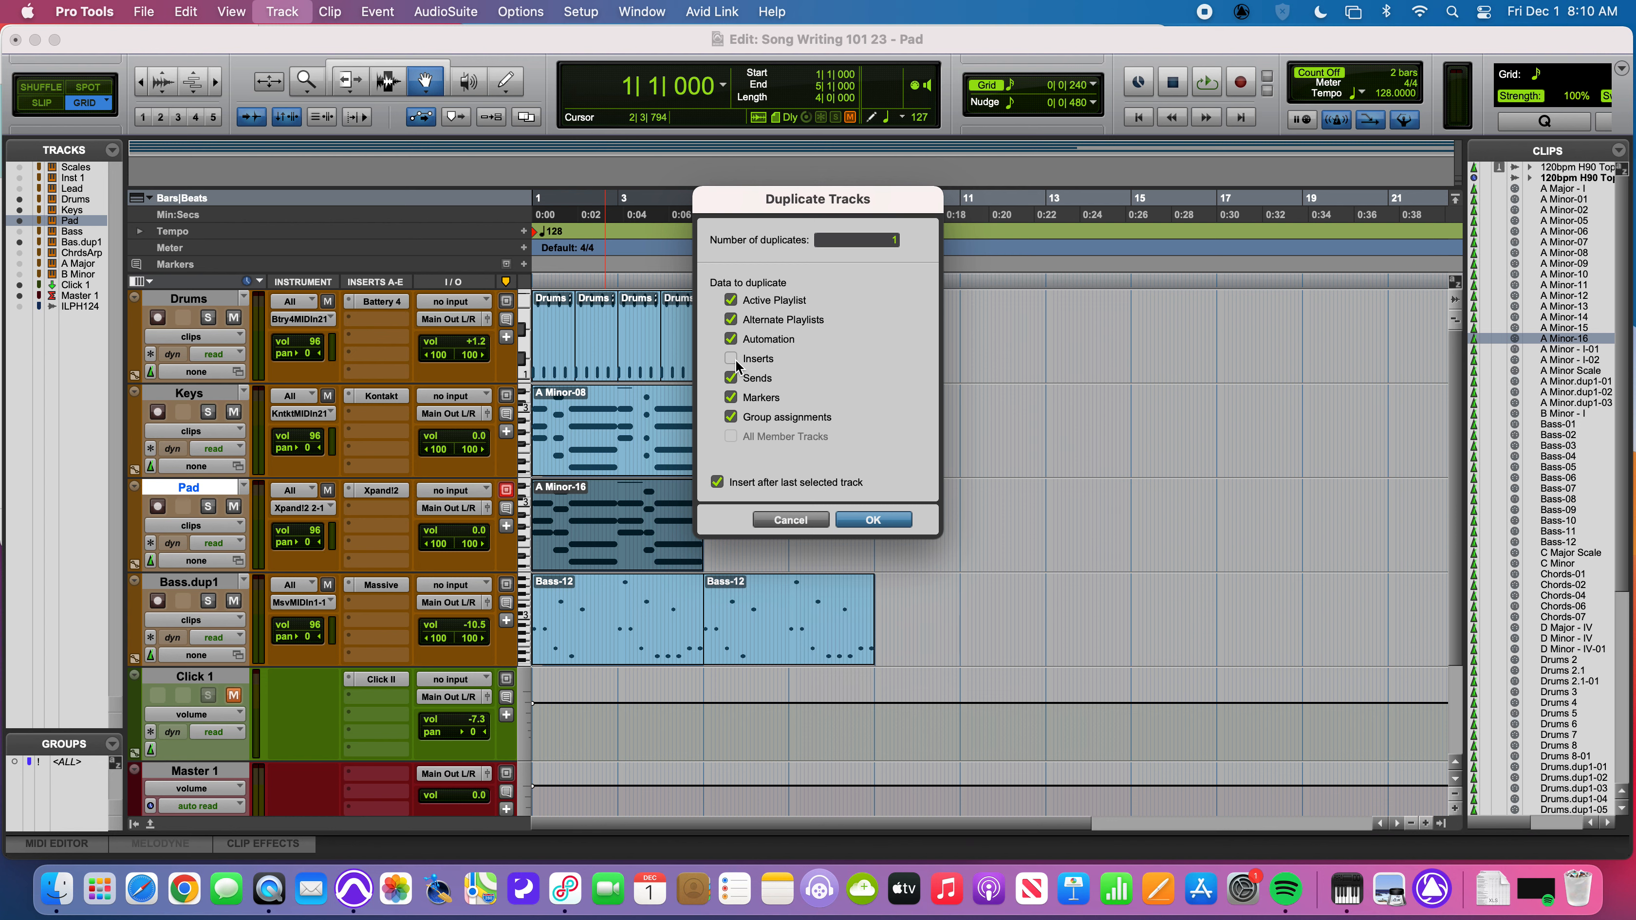
left_click(874, 520)
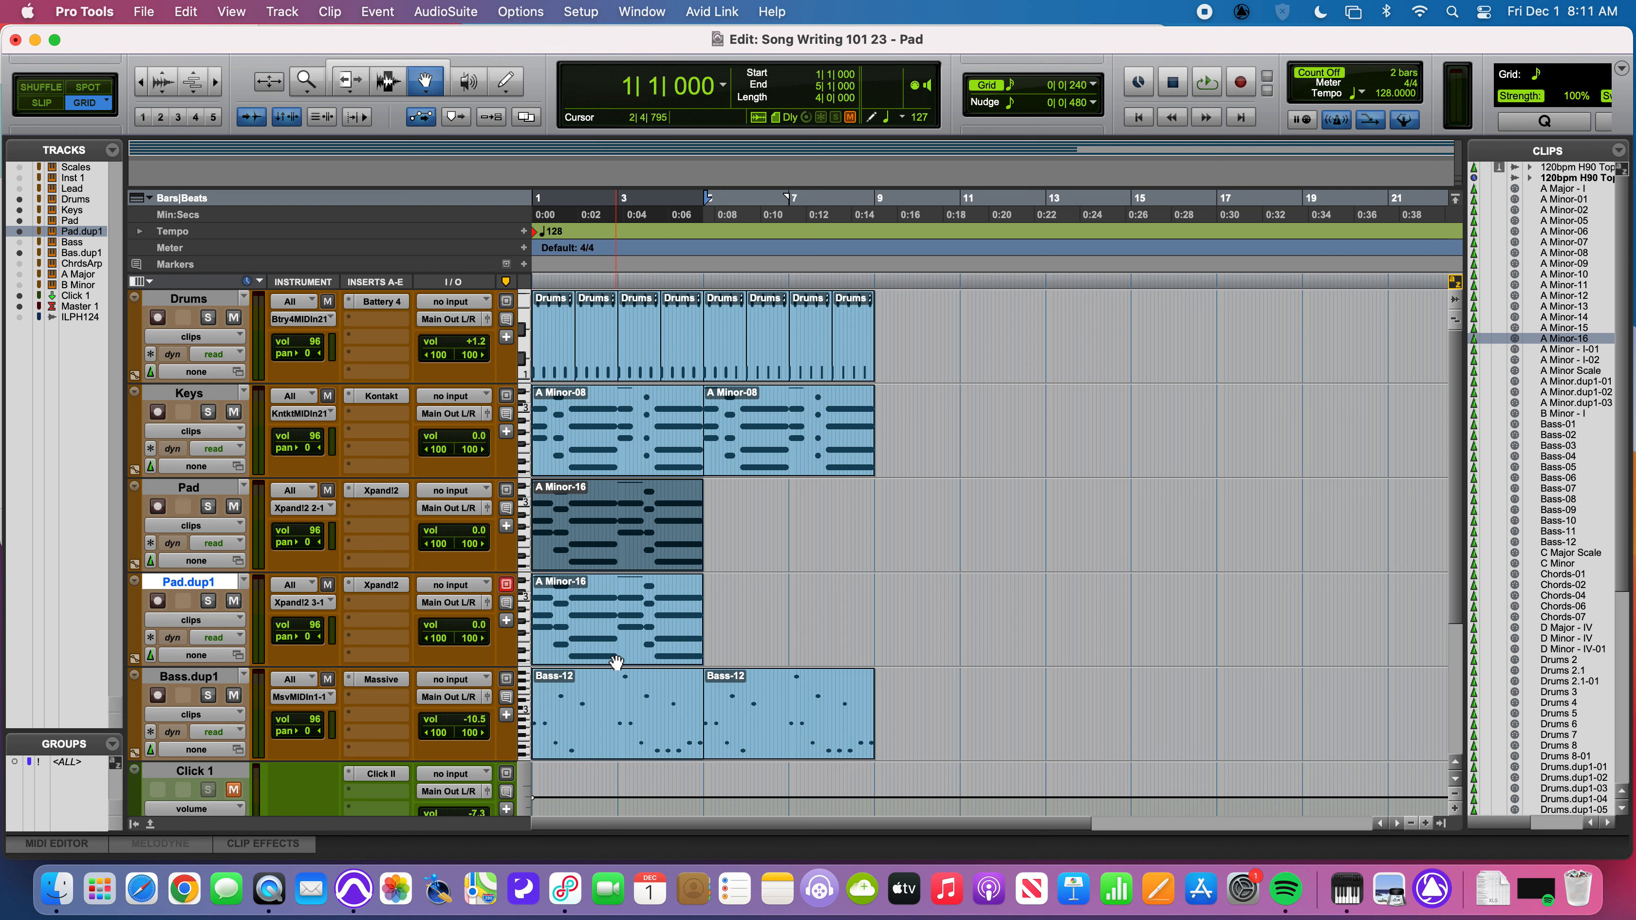
left_click_drag(617, 663, 787, 647)
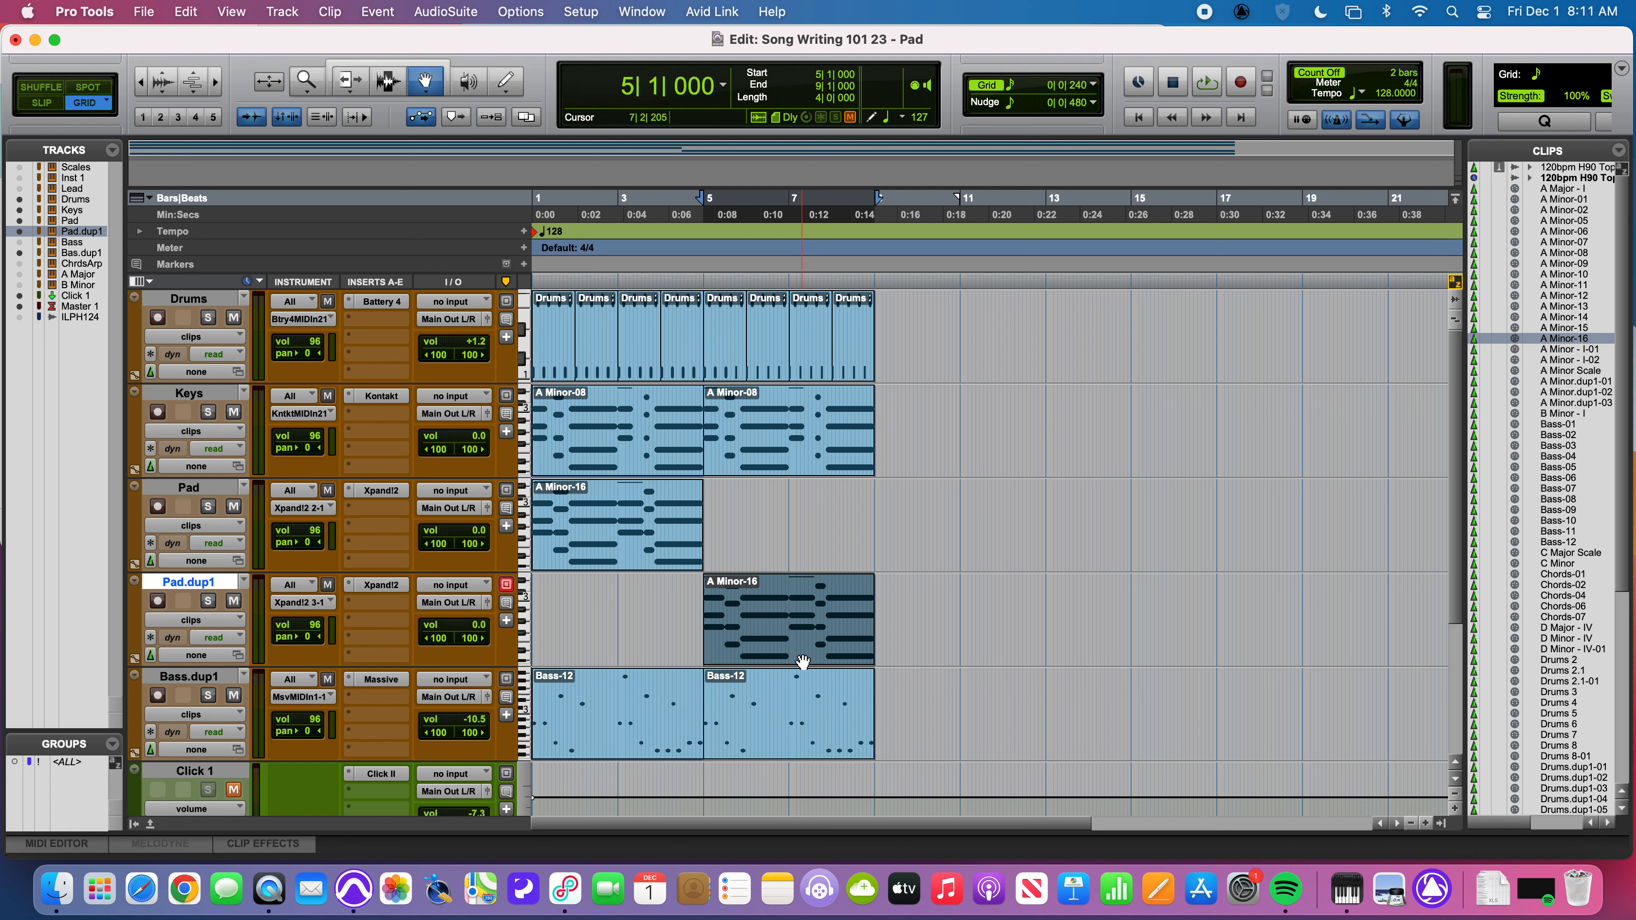
Step: Create one new stereo instrument track directly below the Drums track
left_click(209, 299)
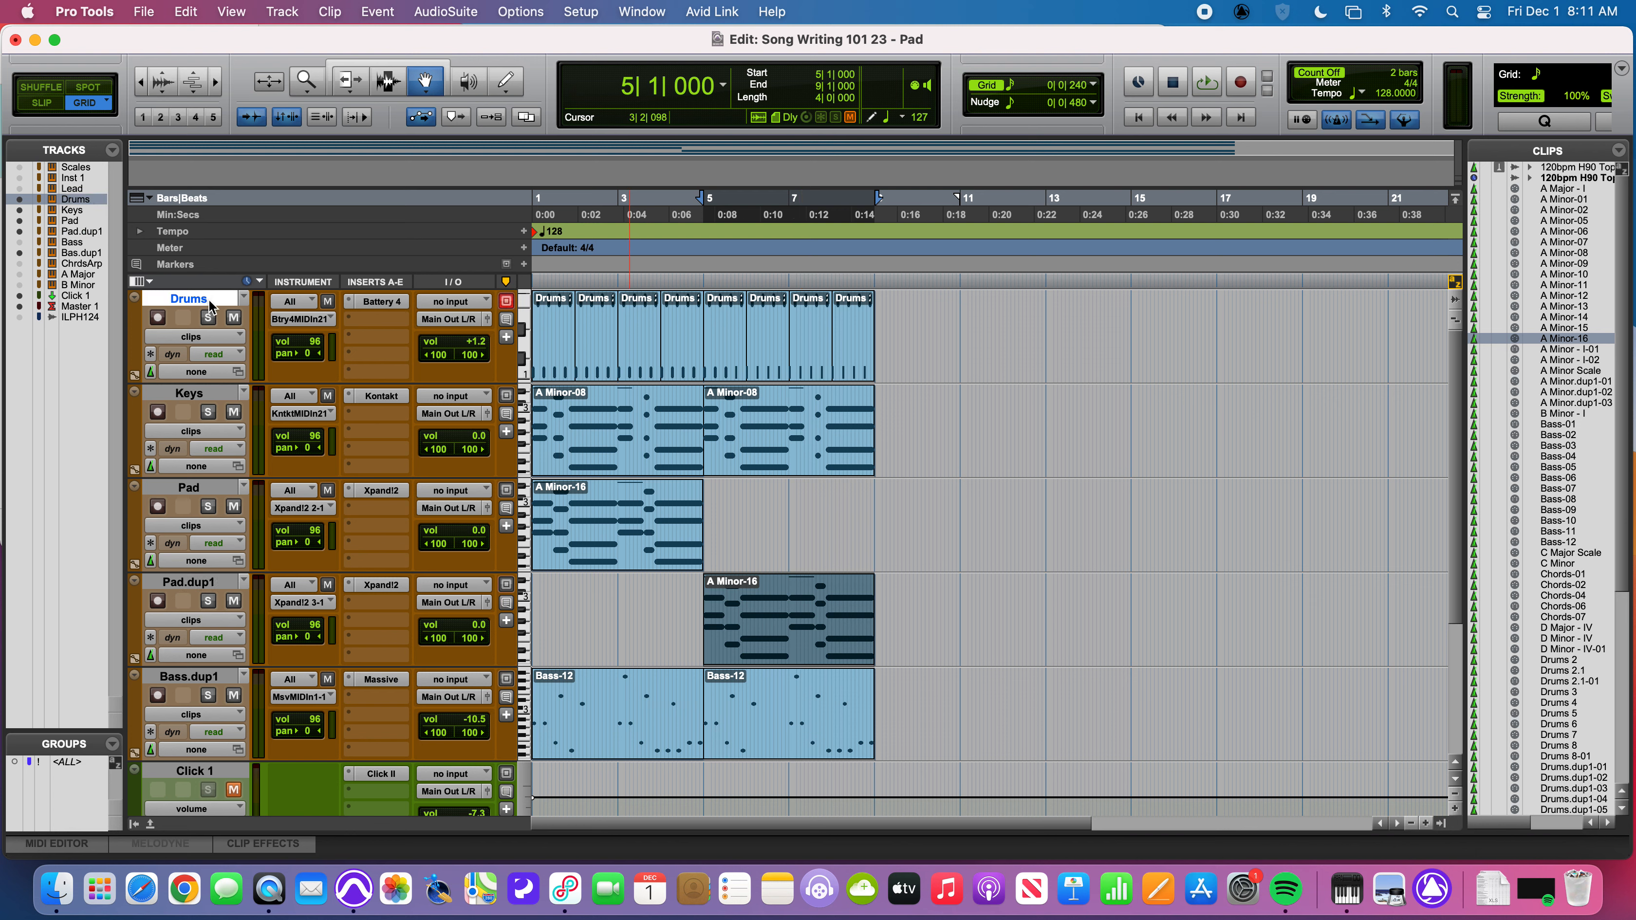
left_click(265, 10)
left_click(280, 40)
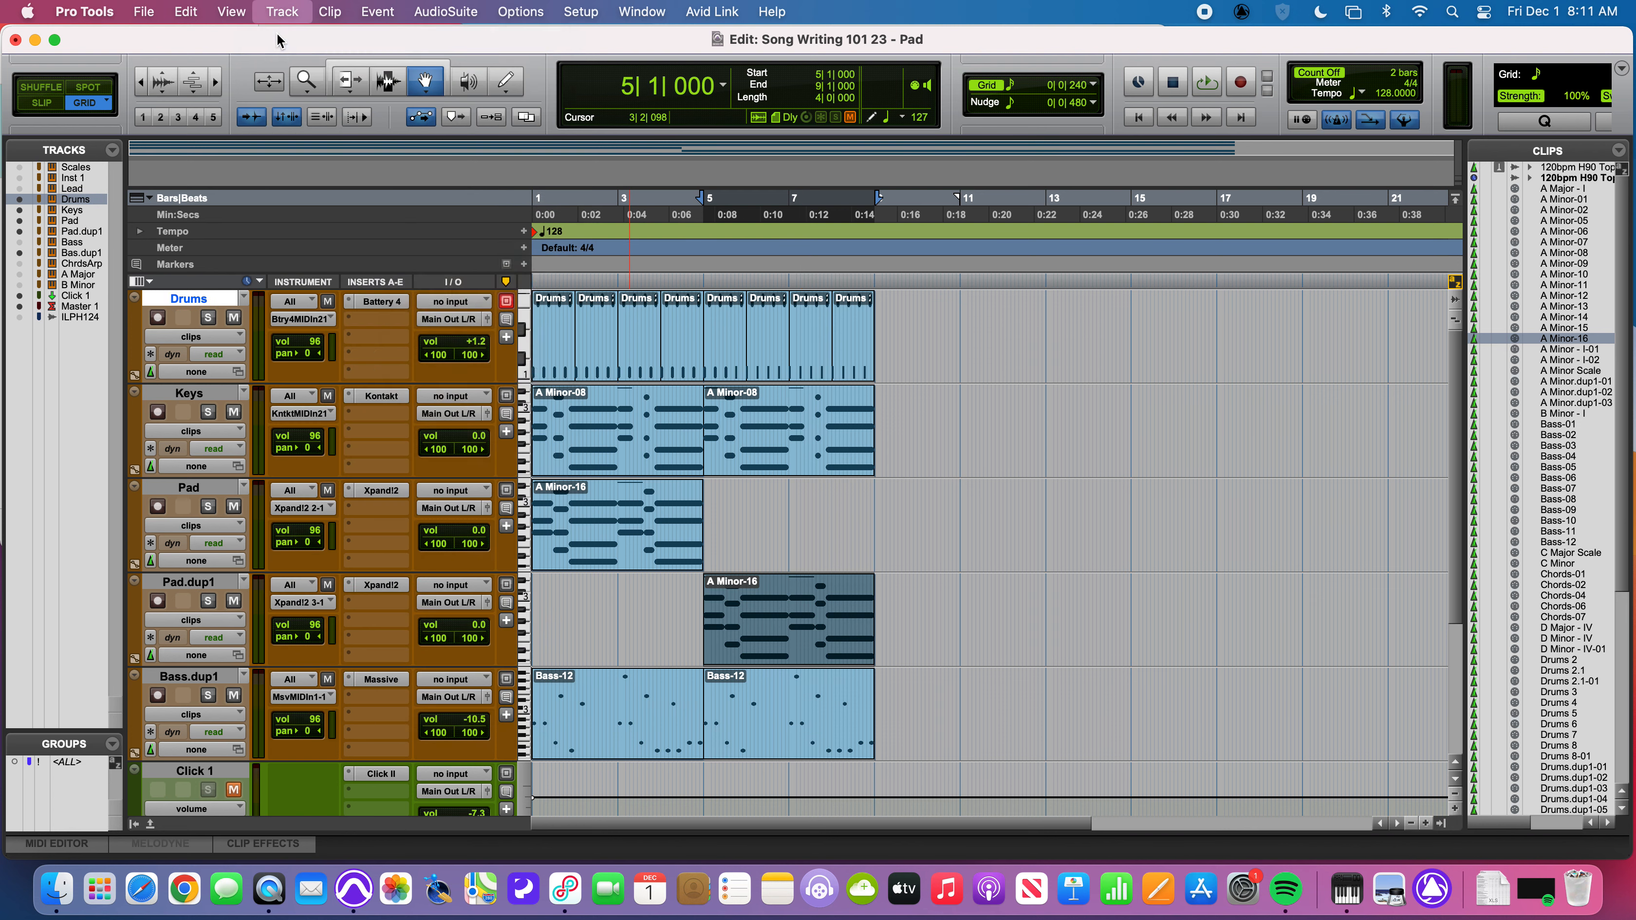
left_click(591, 319)
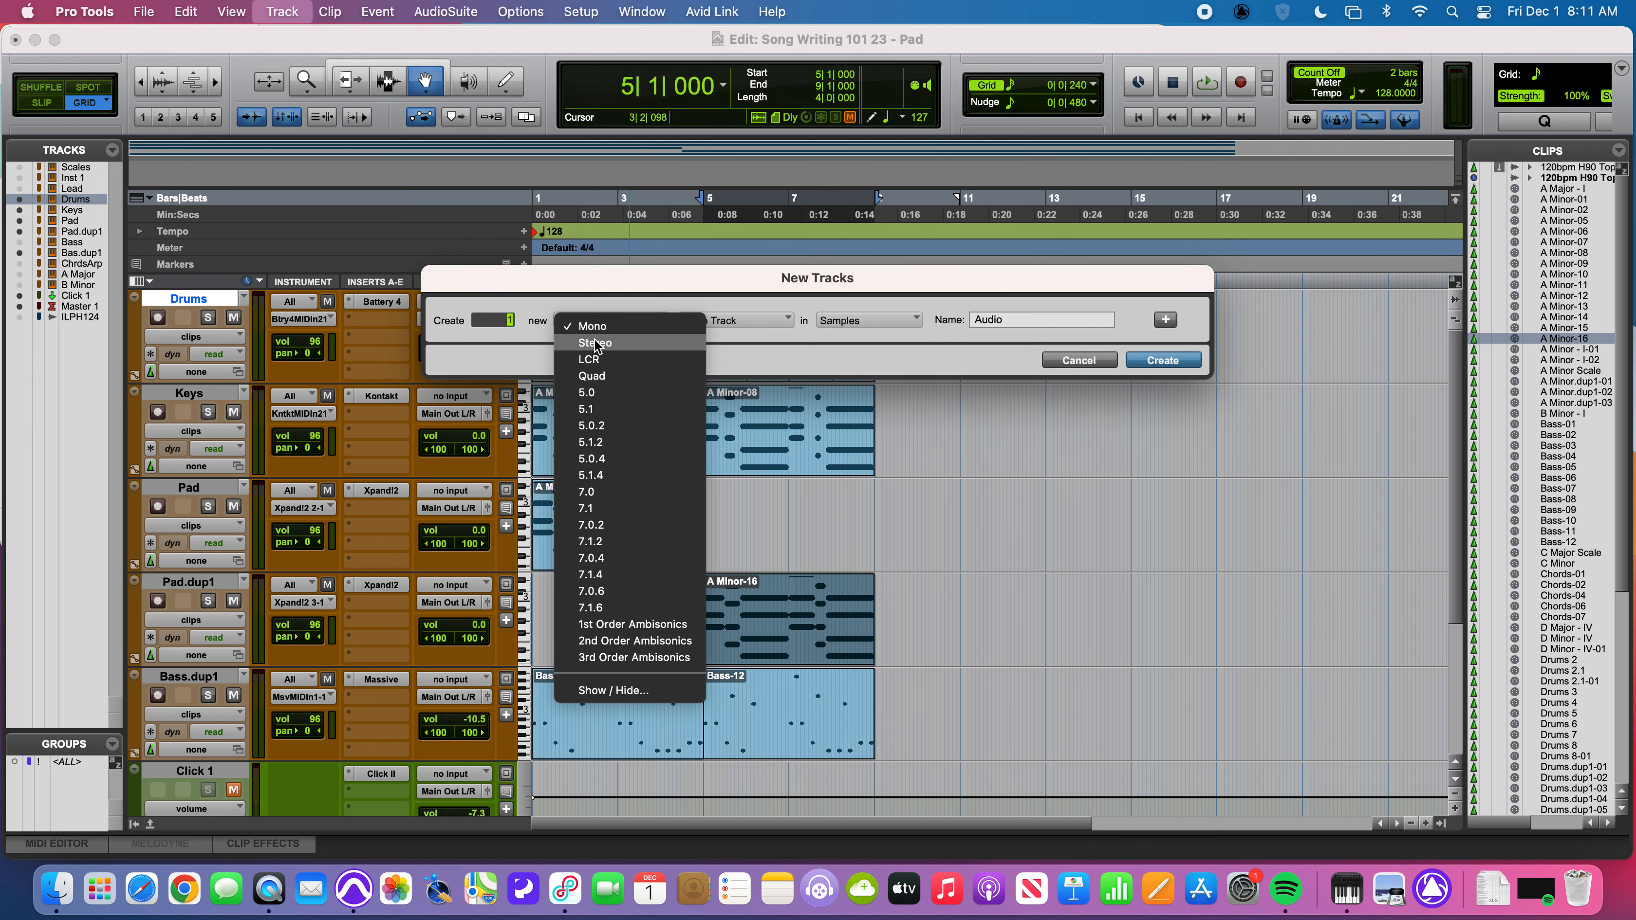
left_click(596, 338)
left_click(712, 320)
left_click(740, 405)
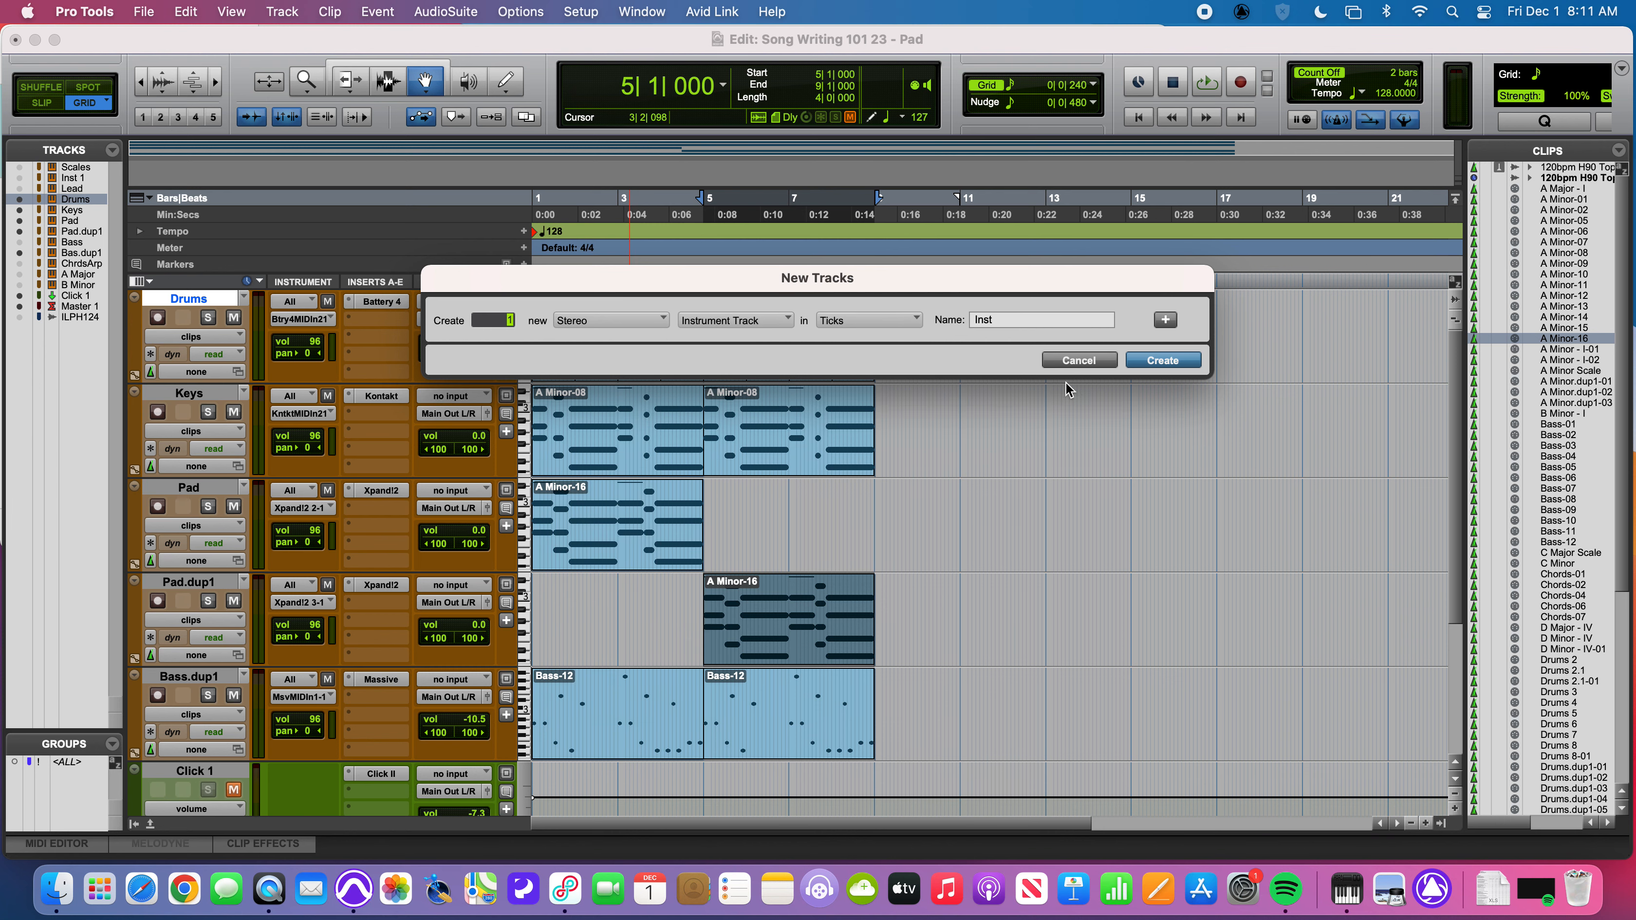
left_click(1149, 363)
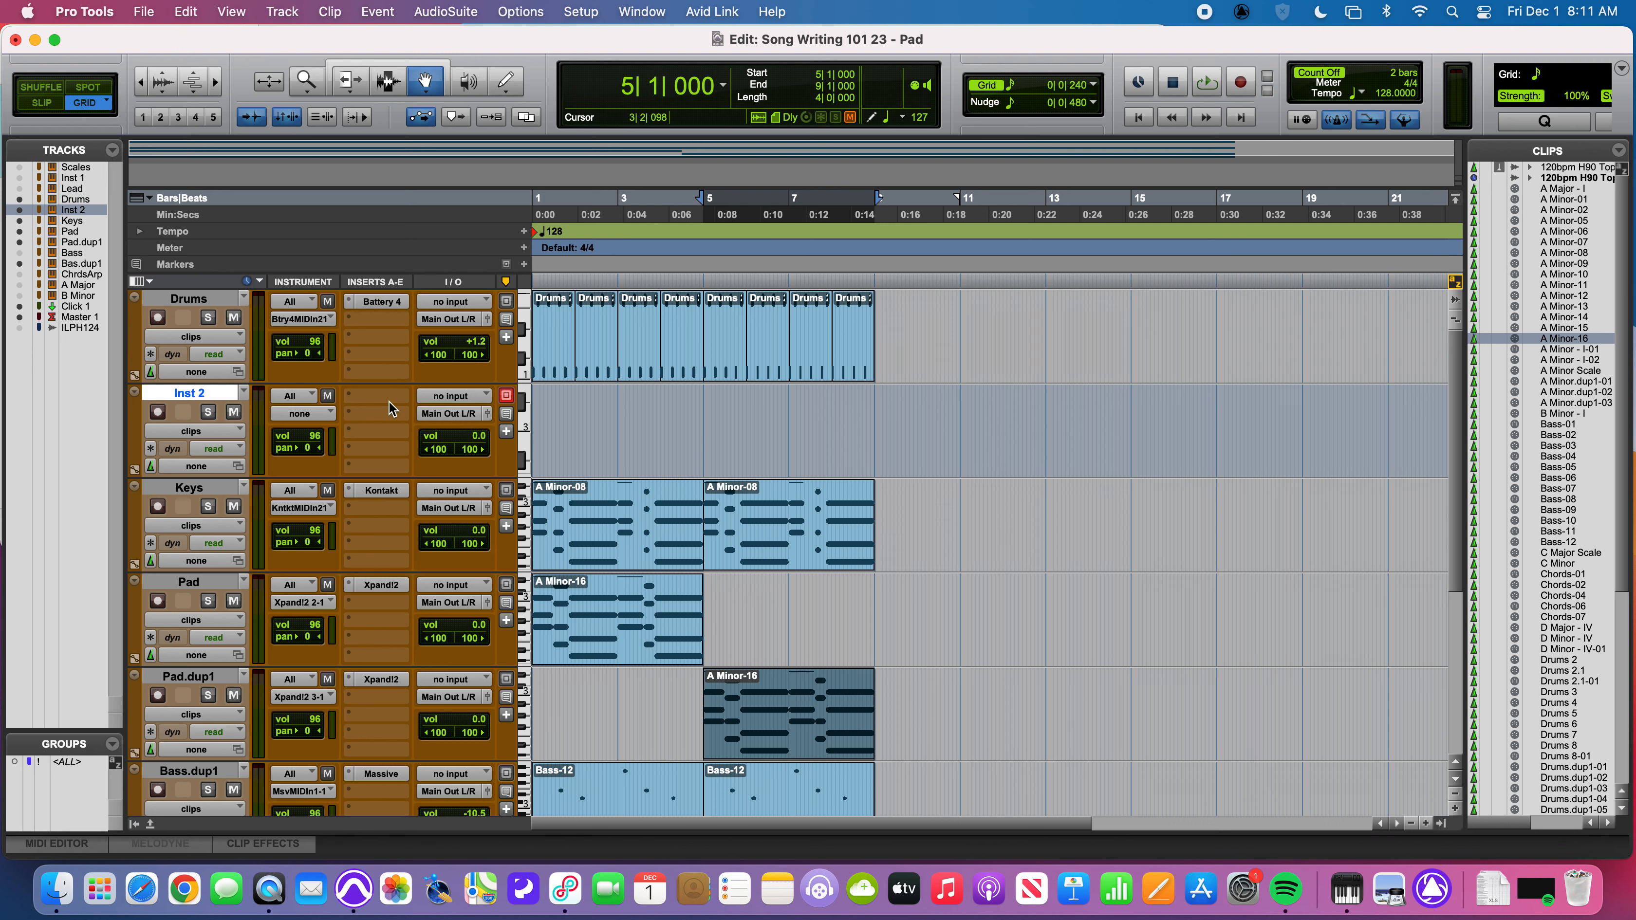
Step: Route the Kick House 2 cell of the Drums track's Battery 4 instrument to the direct output St 3/4
left_click(368, 299)
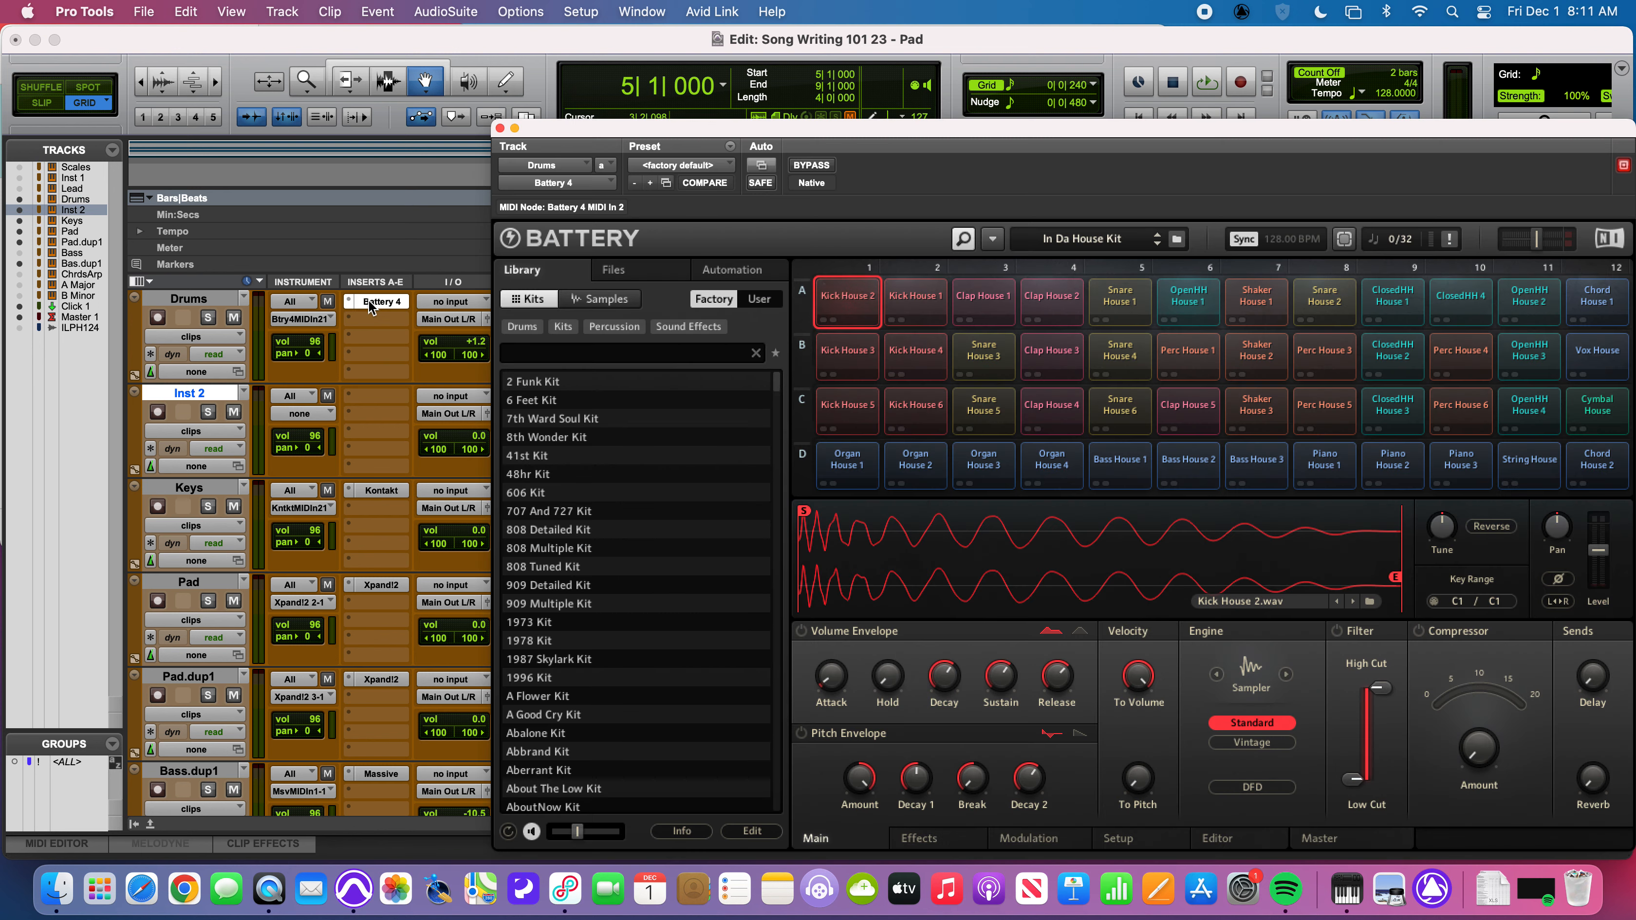
right_click(823, 301)
mouse_move(863, 527)
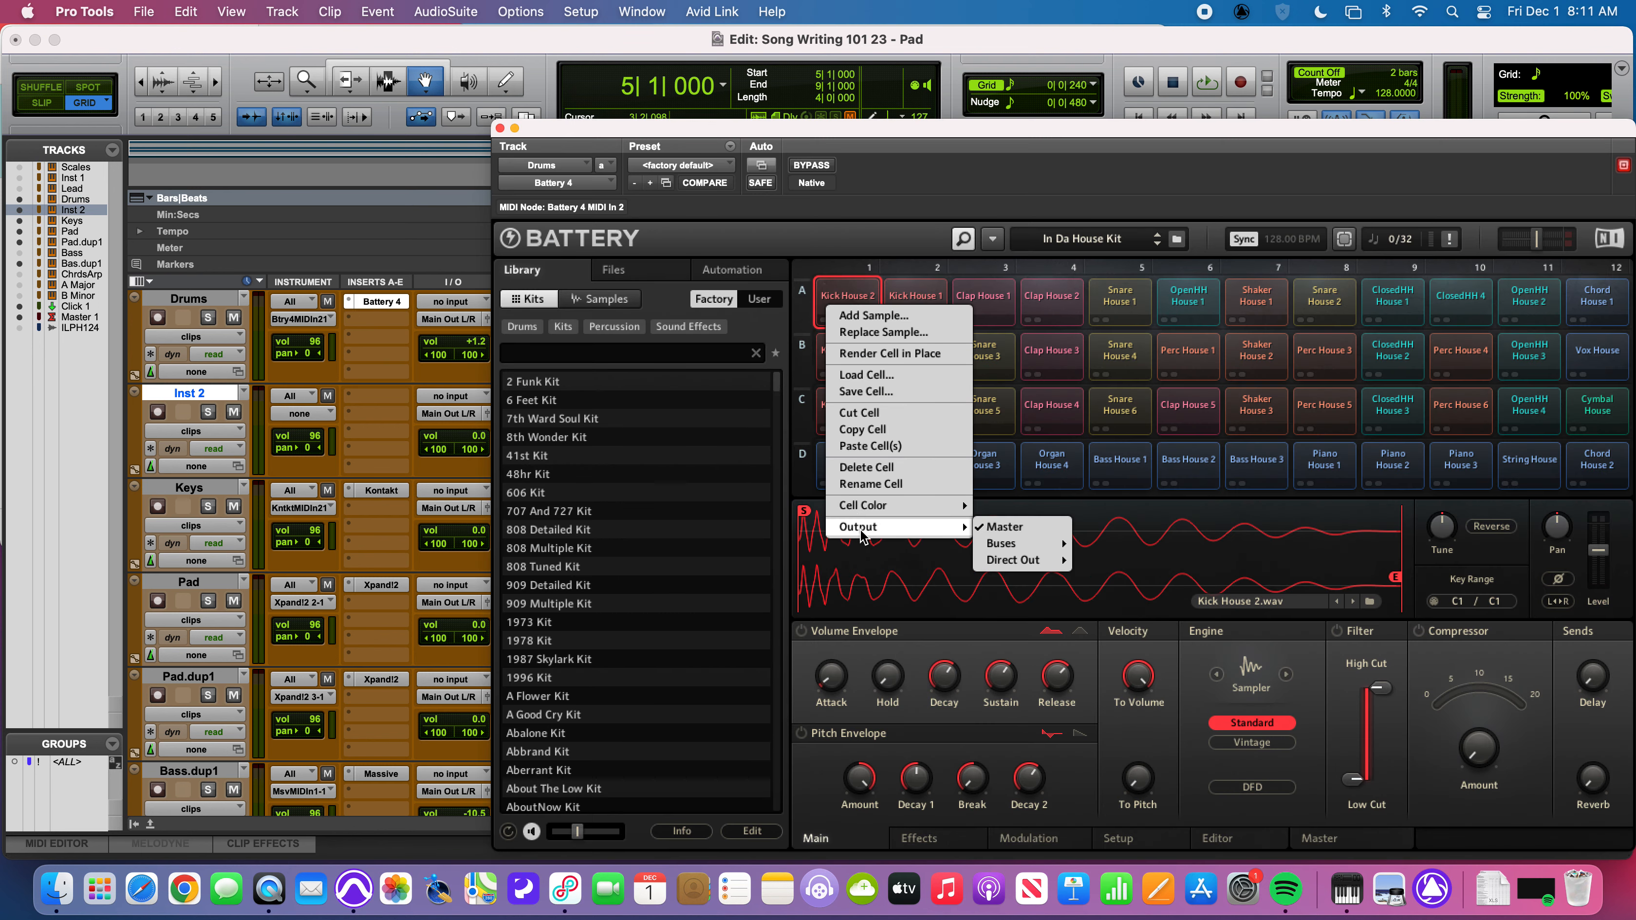
mouse_move(1011, 560)
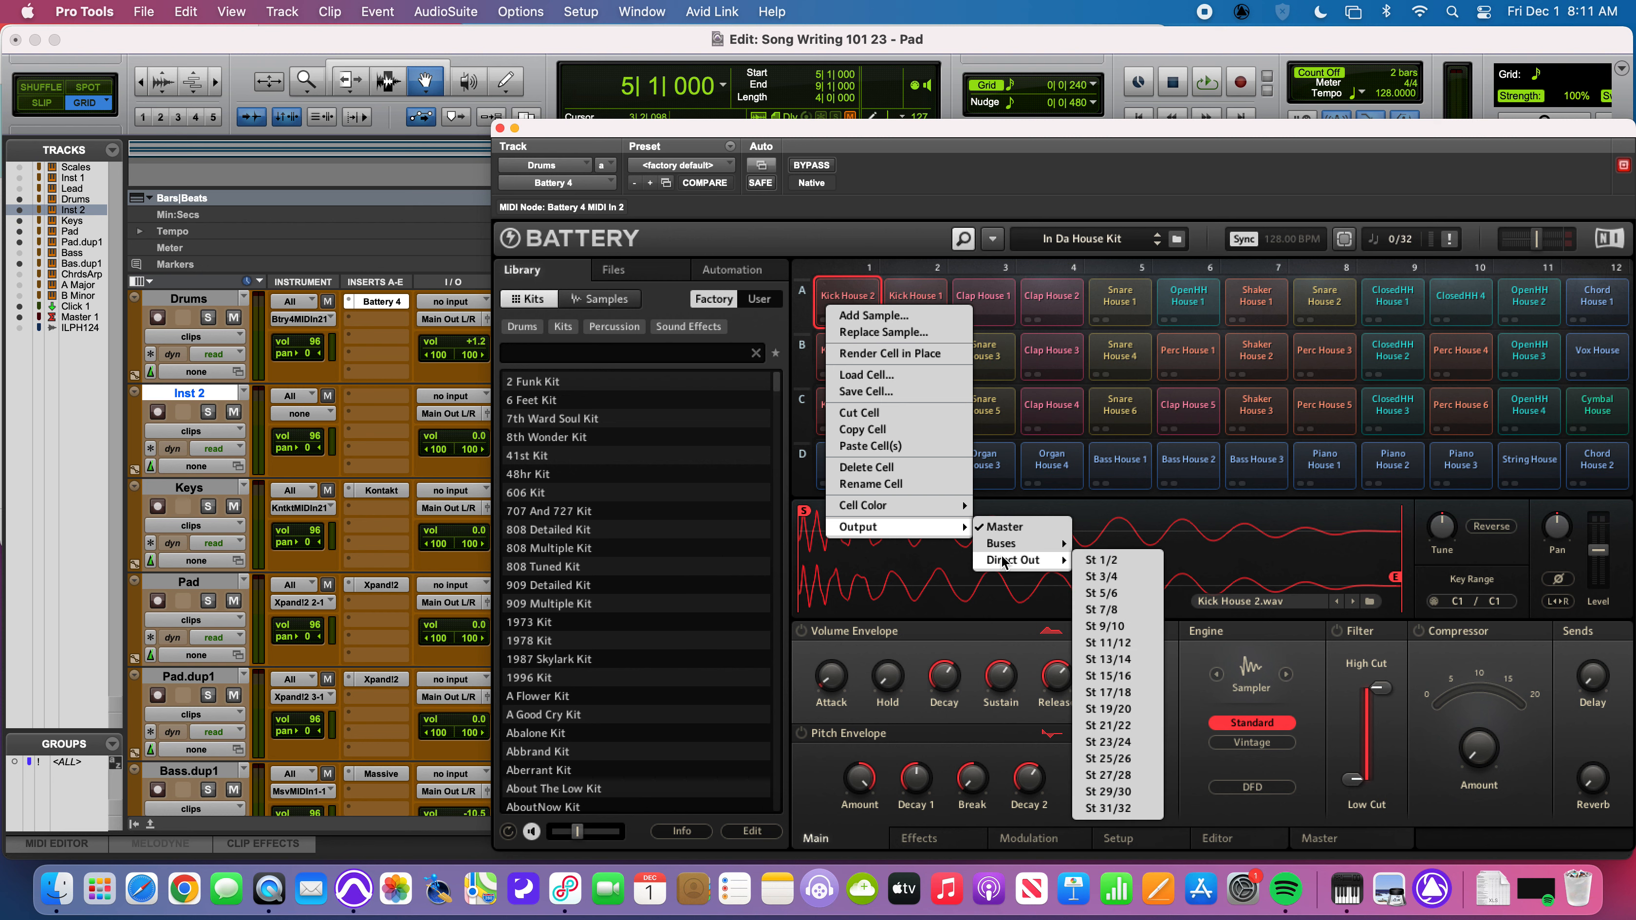
left_click(1112, 580)
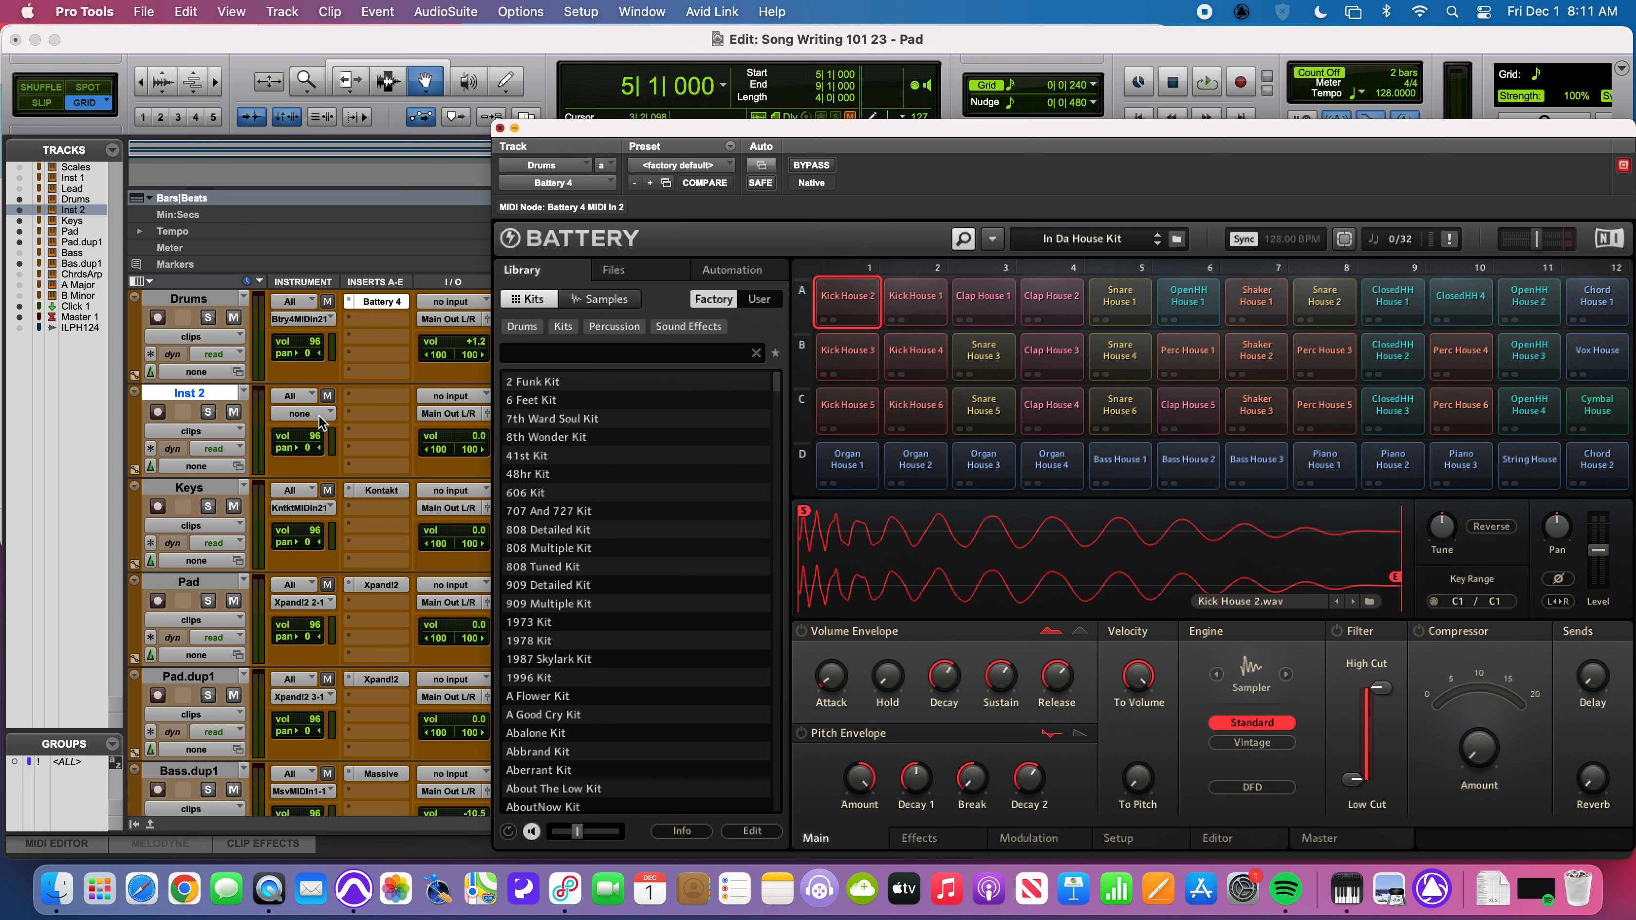
key("super+w")
Step: Set the new track's input to St 3/4 of the Drums track's Battery 4 plug-in and rename the track Kick
left_click(453, 395)
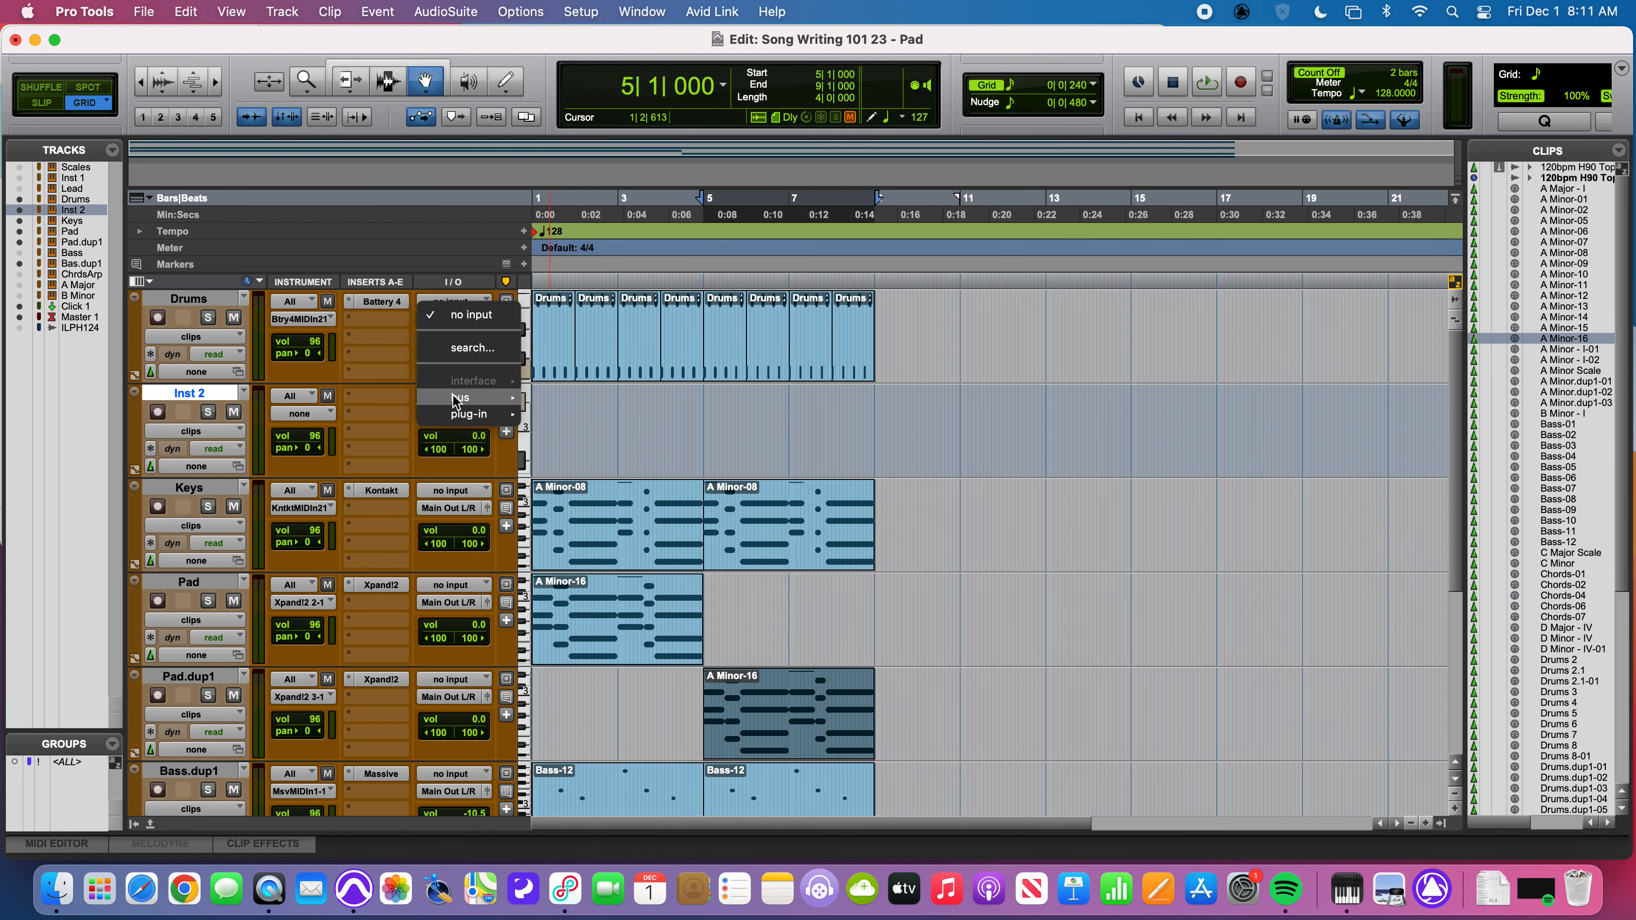
mouse_move(459, 414)
mouse_move(598, 424)
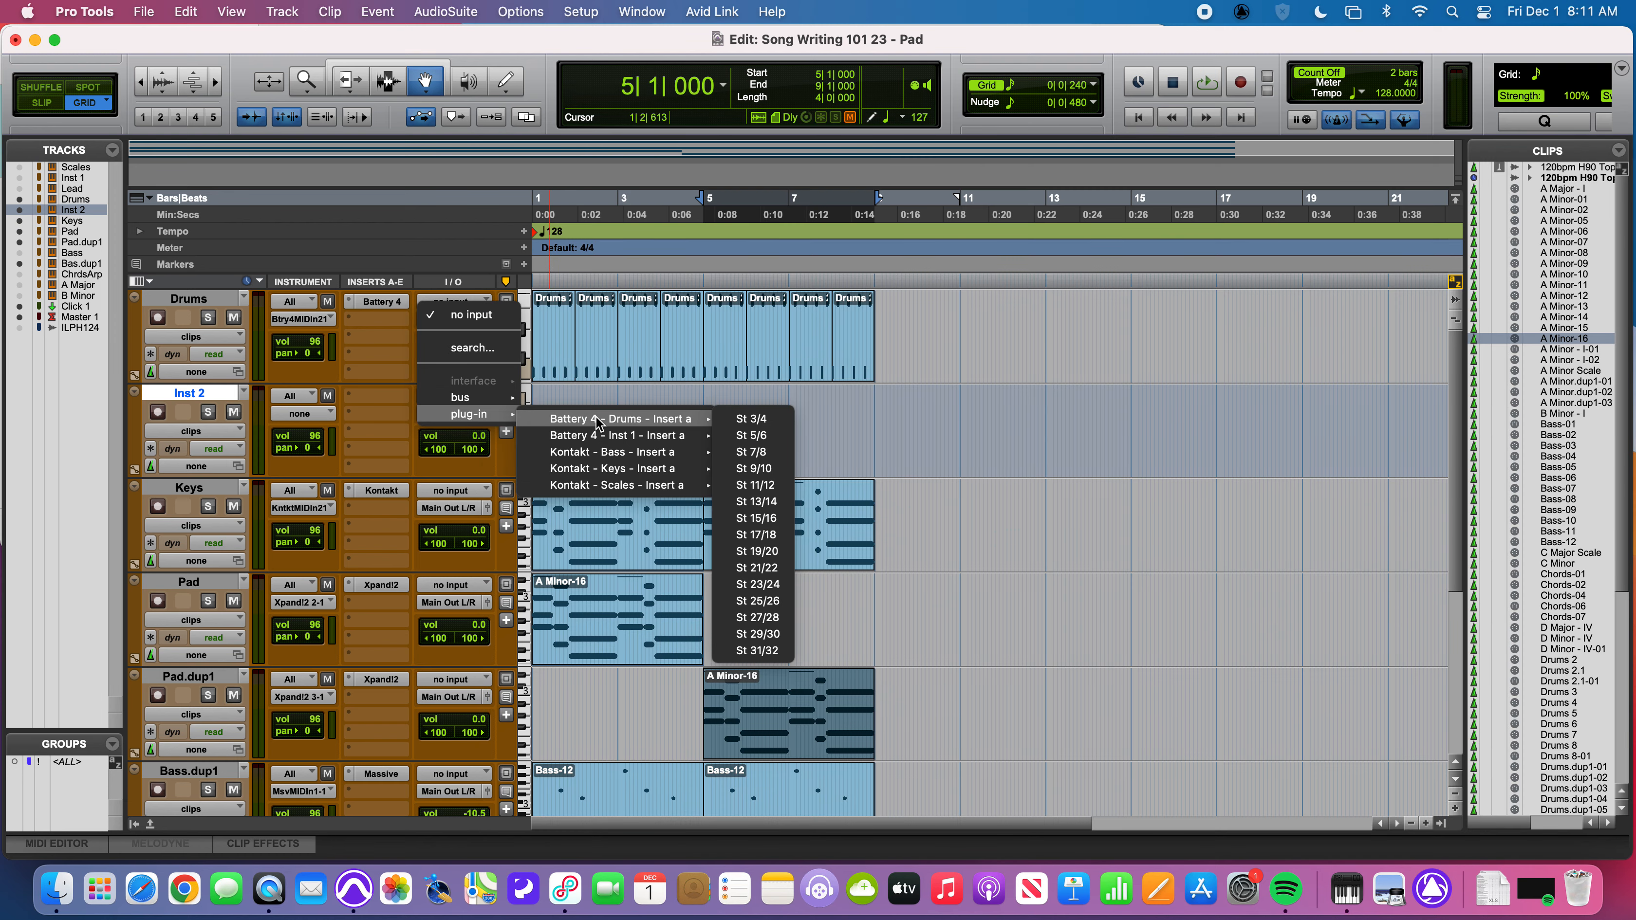
left_click(751, 419)
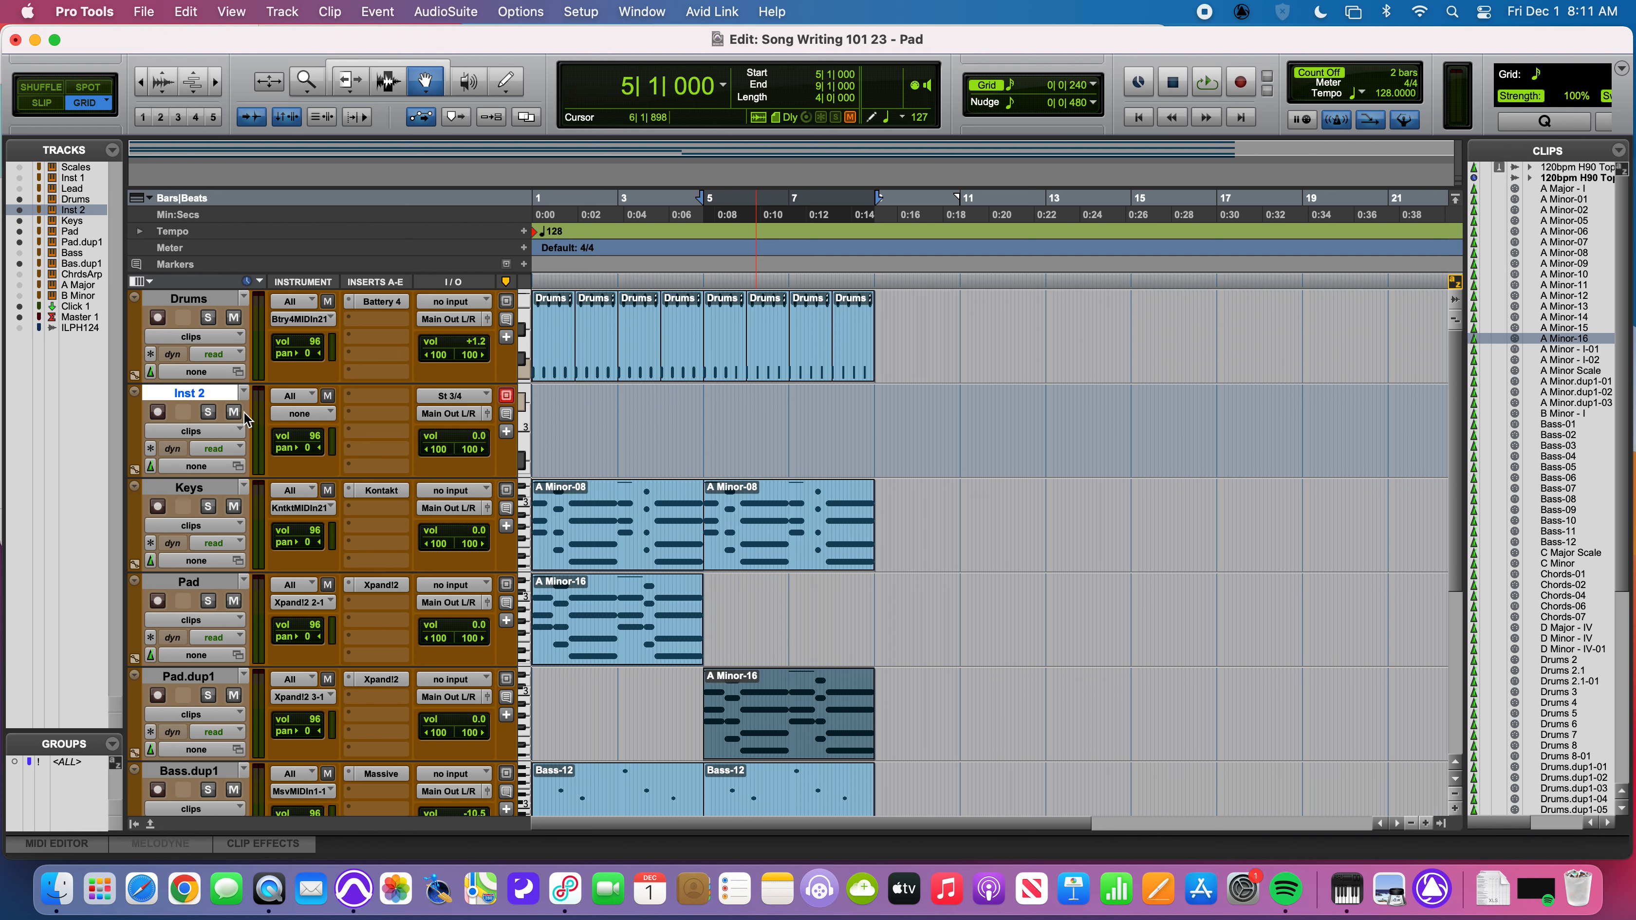
double_click(210, 398)
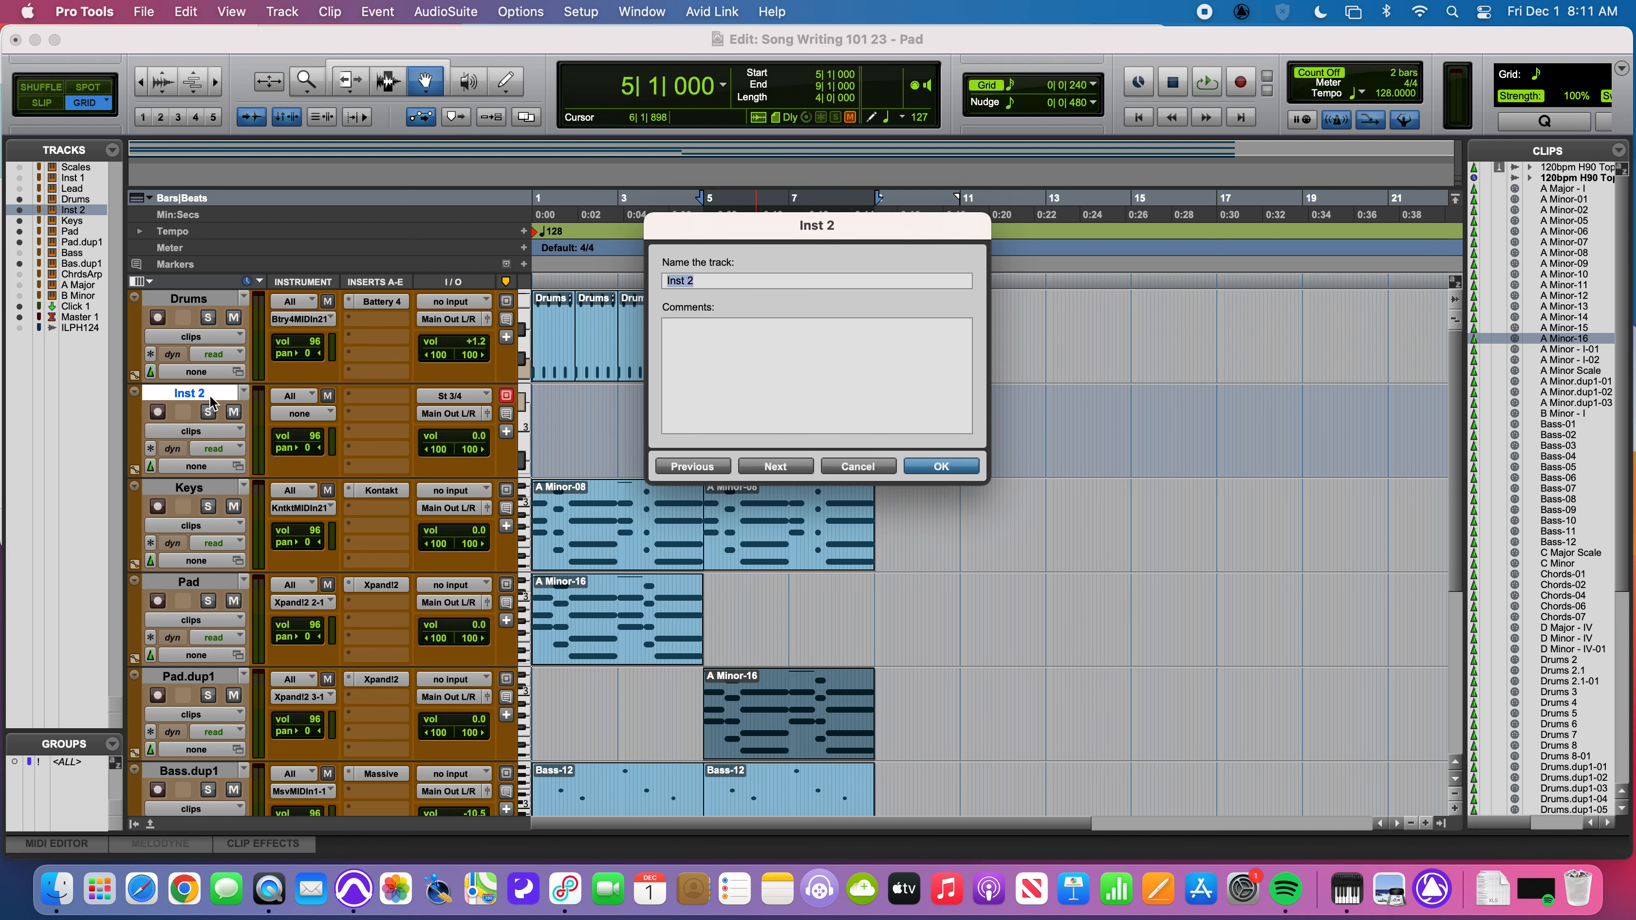
type("Kick")
key("Return")
Step: Play the Kick track soloed, lower its volume to -0.7 dB, and unsolo it after stopping playback
key("space")
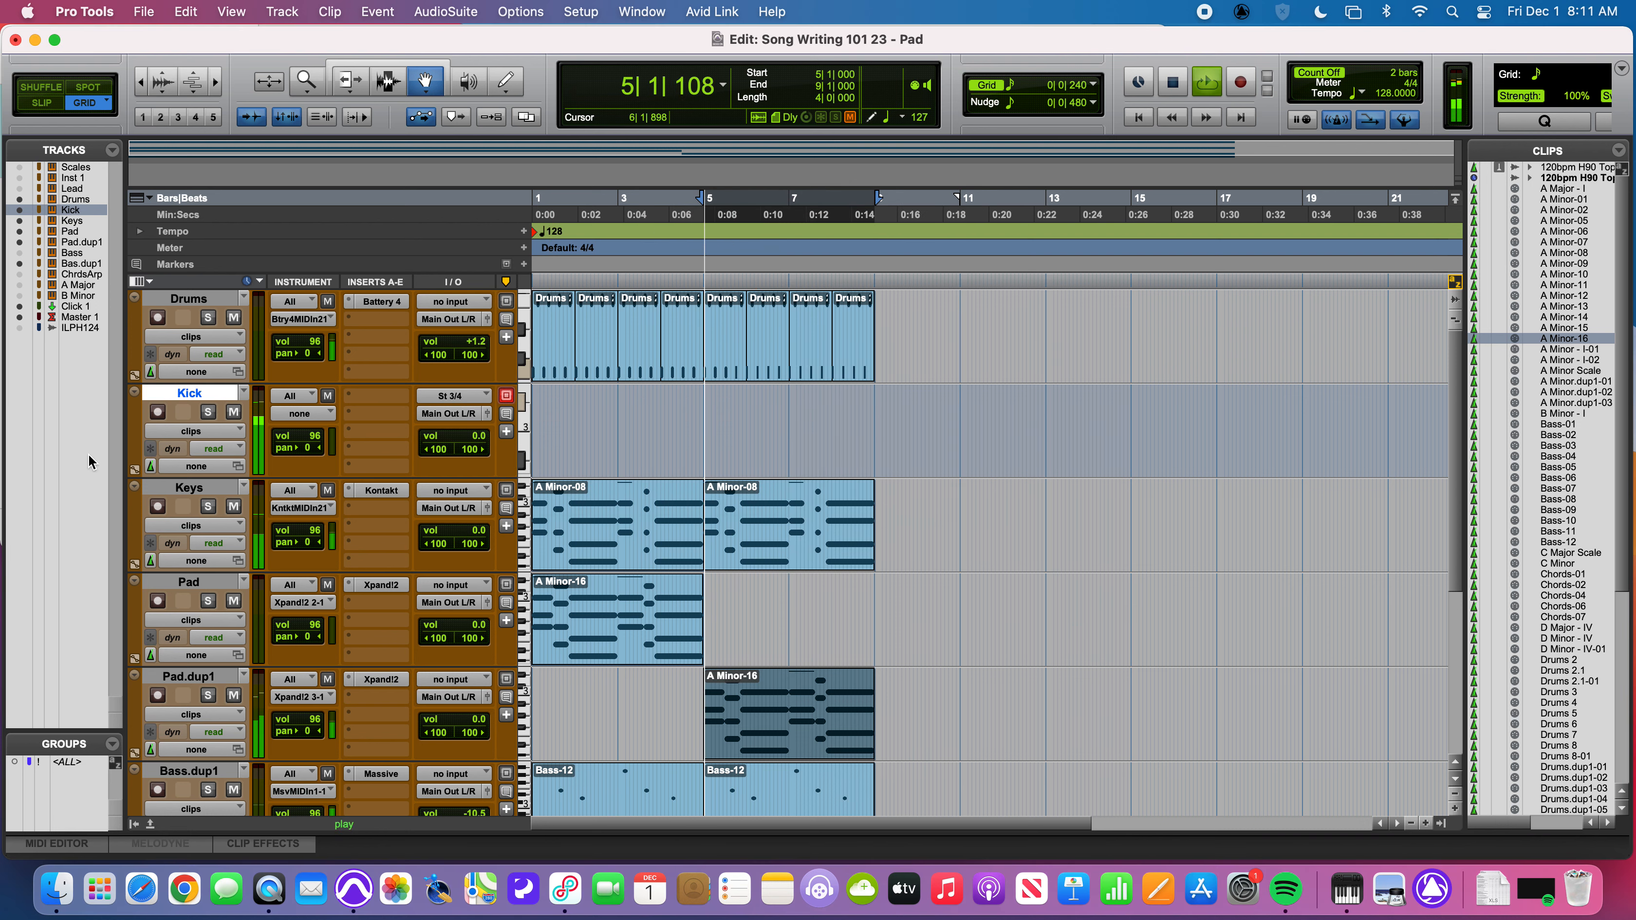
left_click(208, 412)
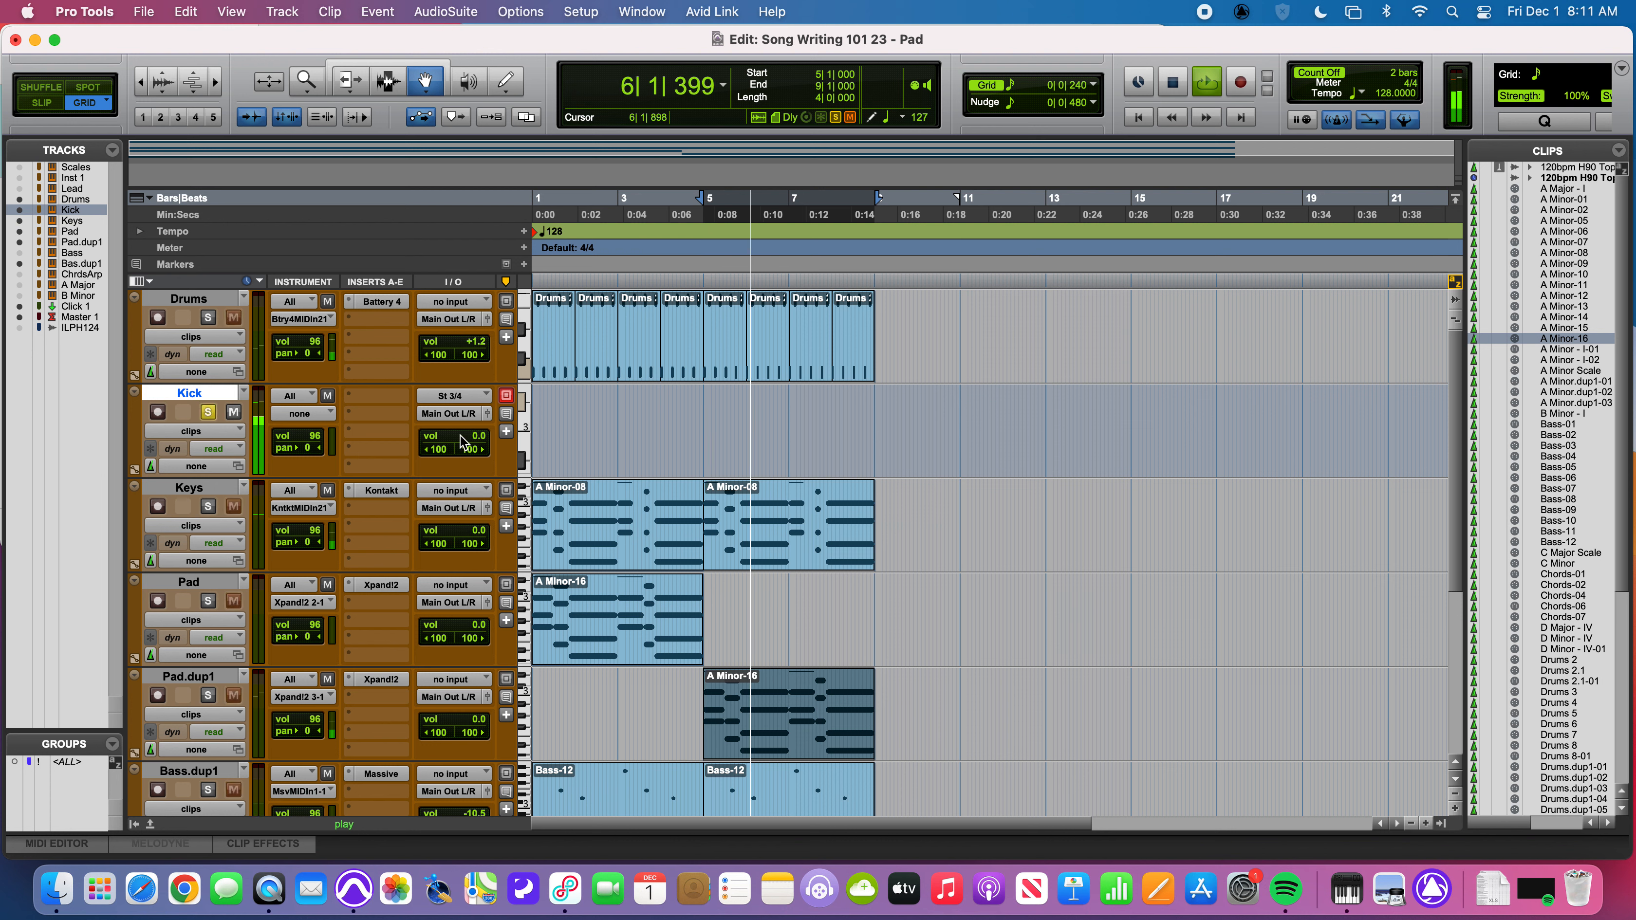
left_click(464, 438)
left_click_drag(463, 438, 464, 441)
key("space")
left_click(208, 412)
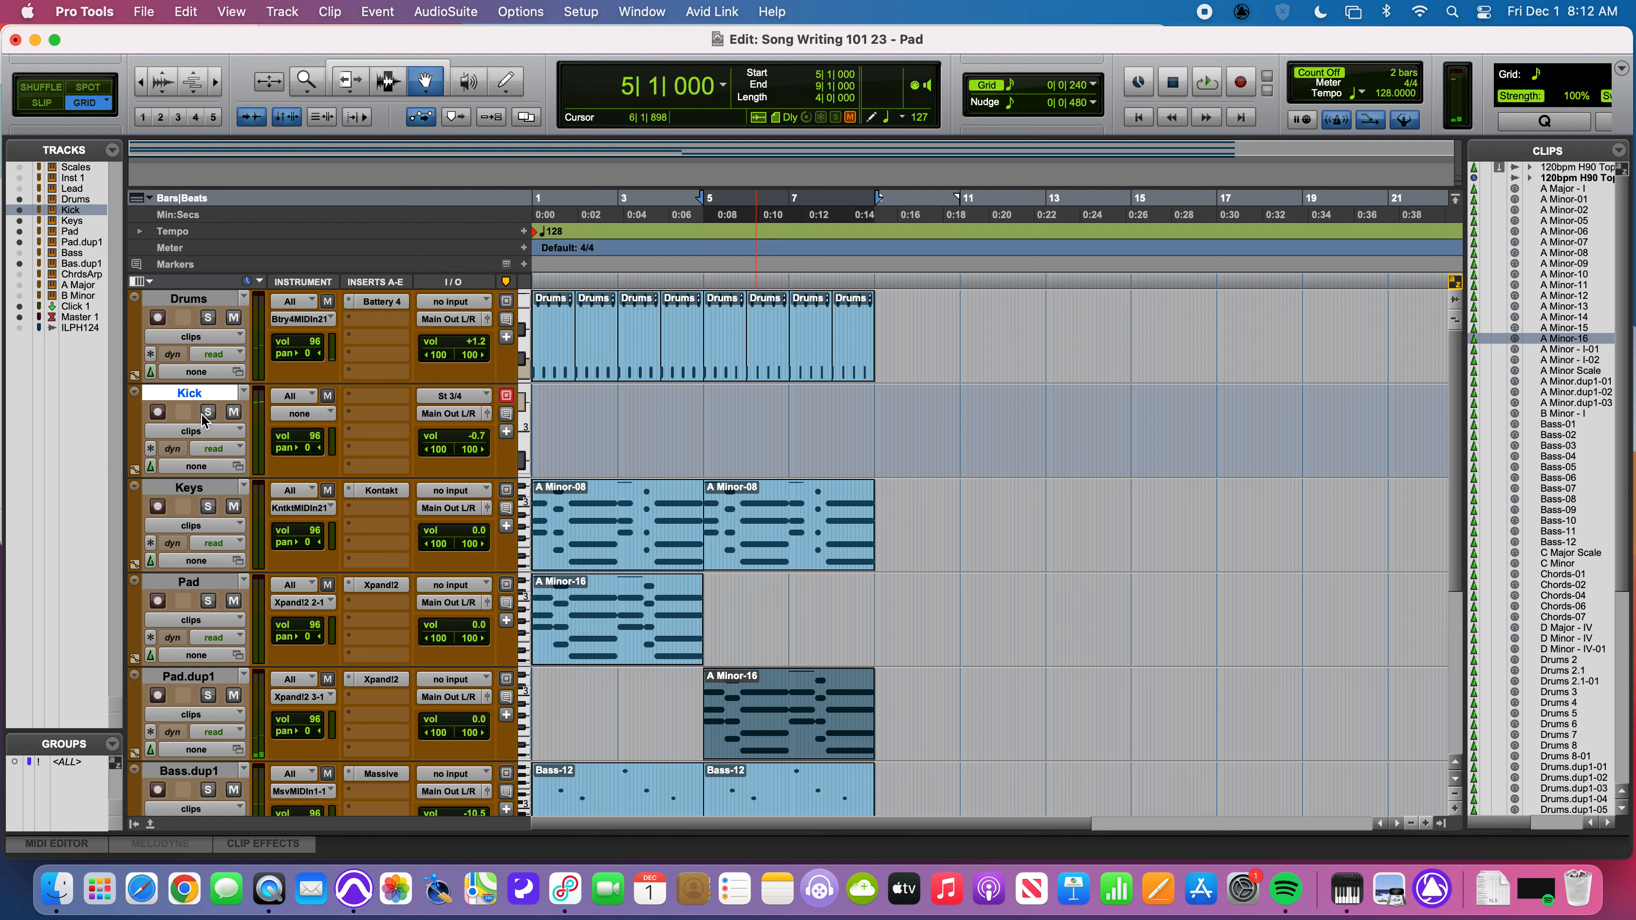
Step: Switch to the Mix window and rename the Pad.dup1 track as Pad - SC
key("super+equal")
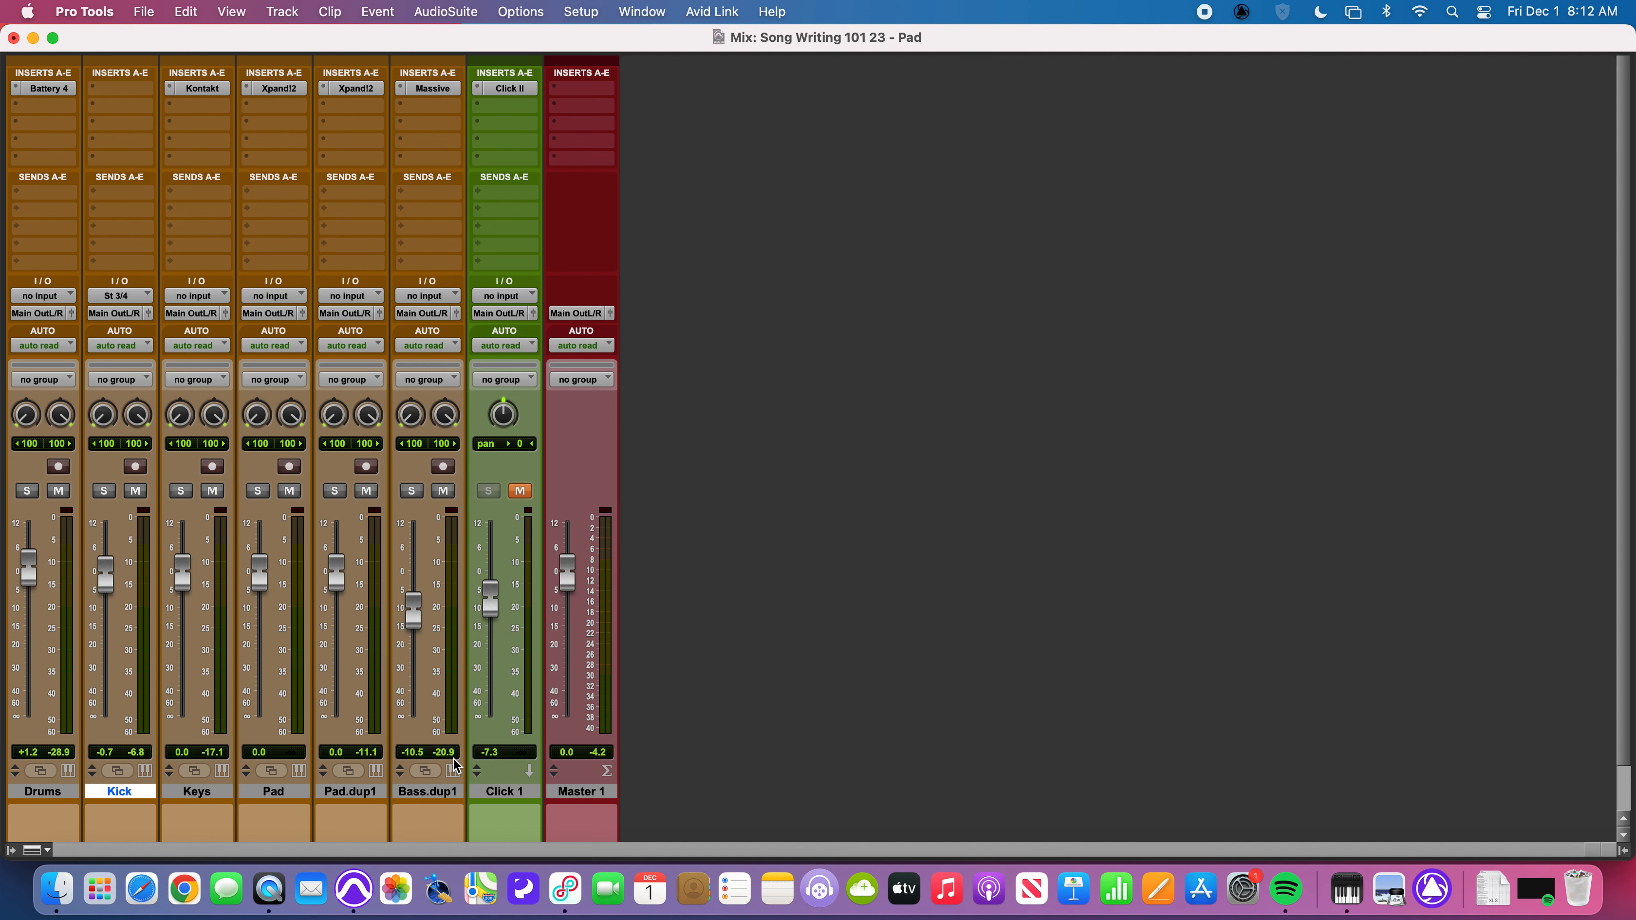
scroll(400, 784, "down", 1)
double_click(376, 779)
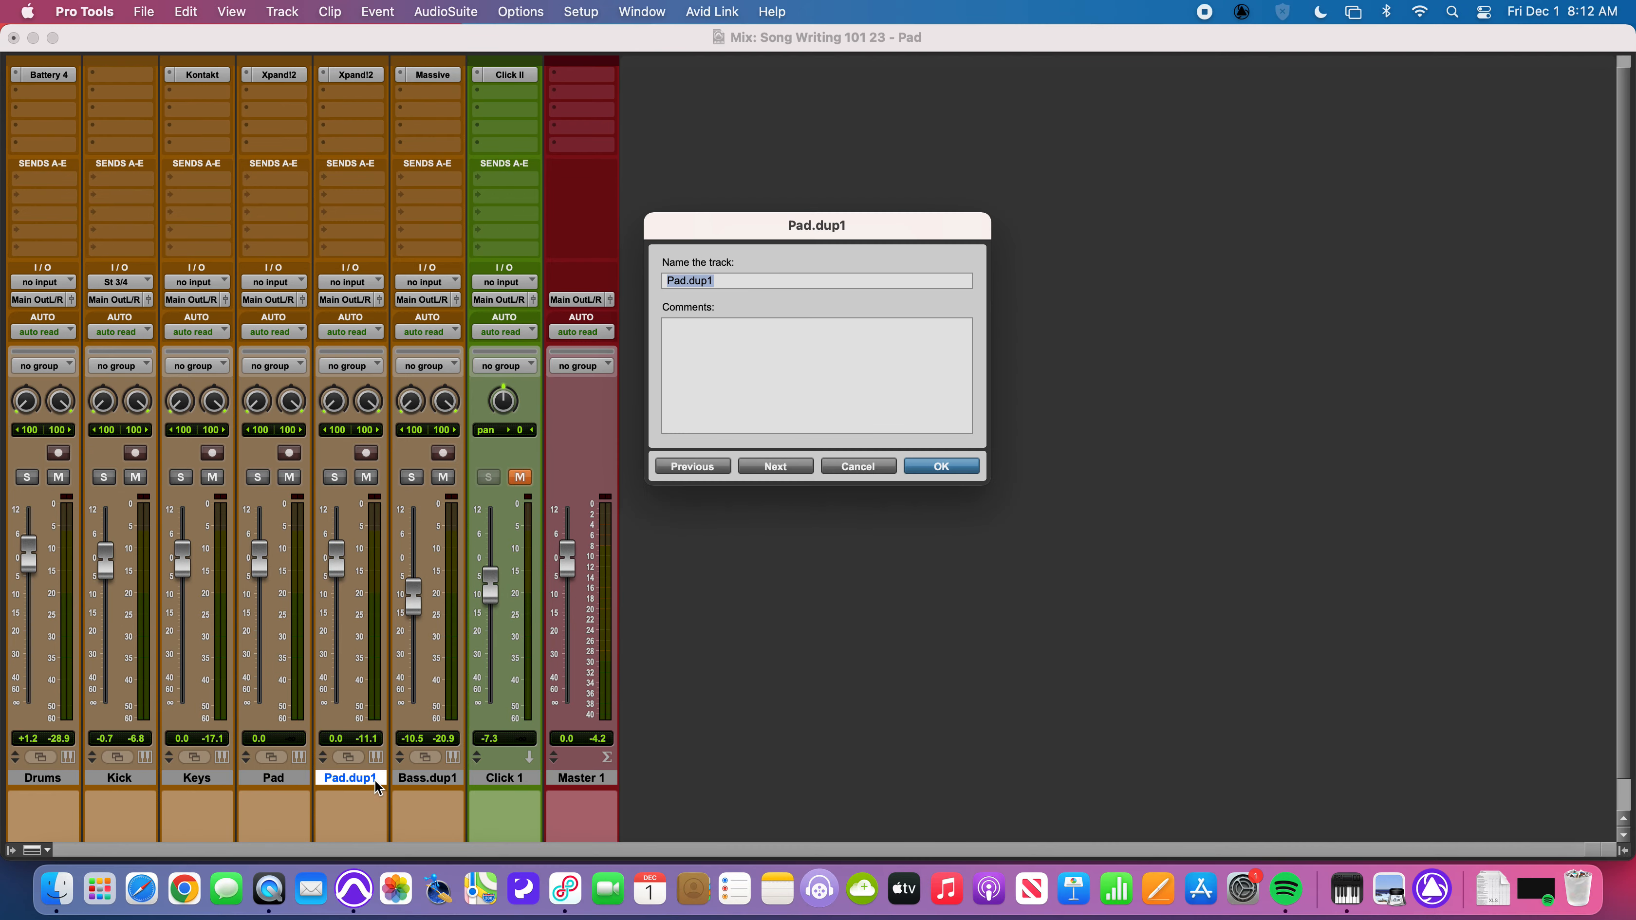
type("Pad - SC")
left_click(942, 465)
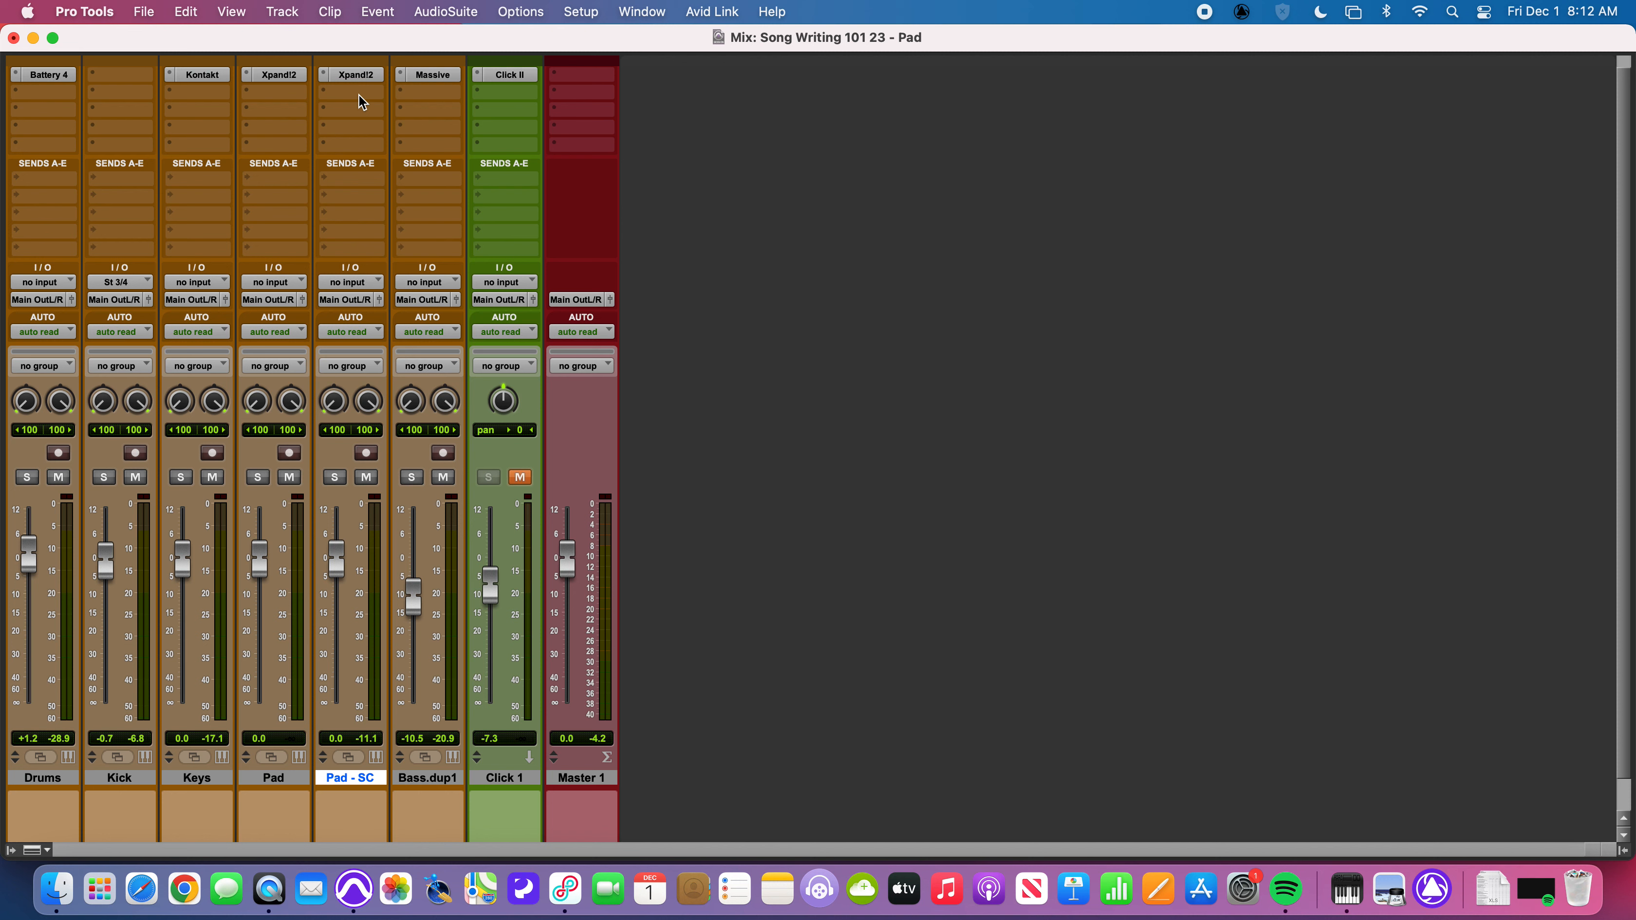
Step: Insert the stereo Dyn3 Compressor/Limiter below Xpand!2 on Pad - SC and move its window clear of the mixer channels
left_click(358, 95)
mouse_move(445, 93)
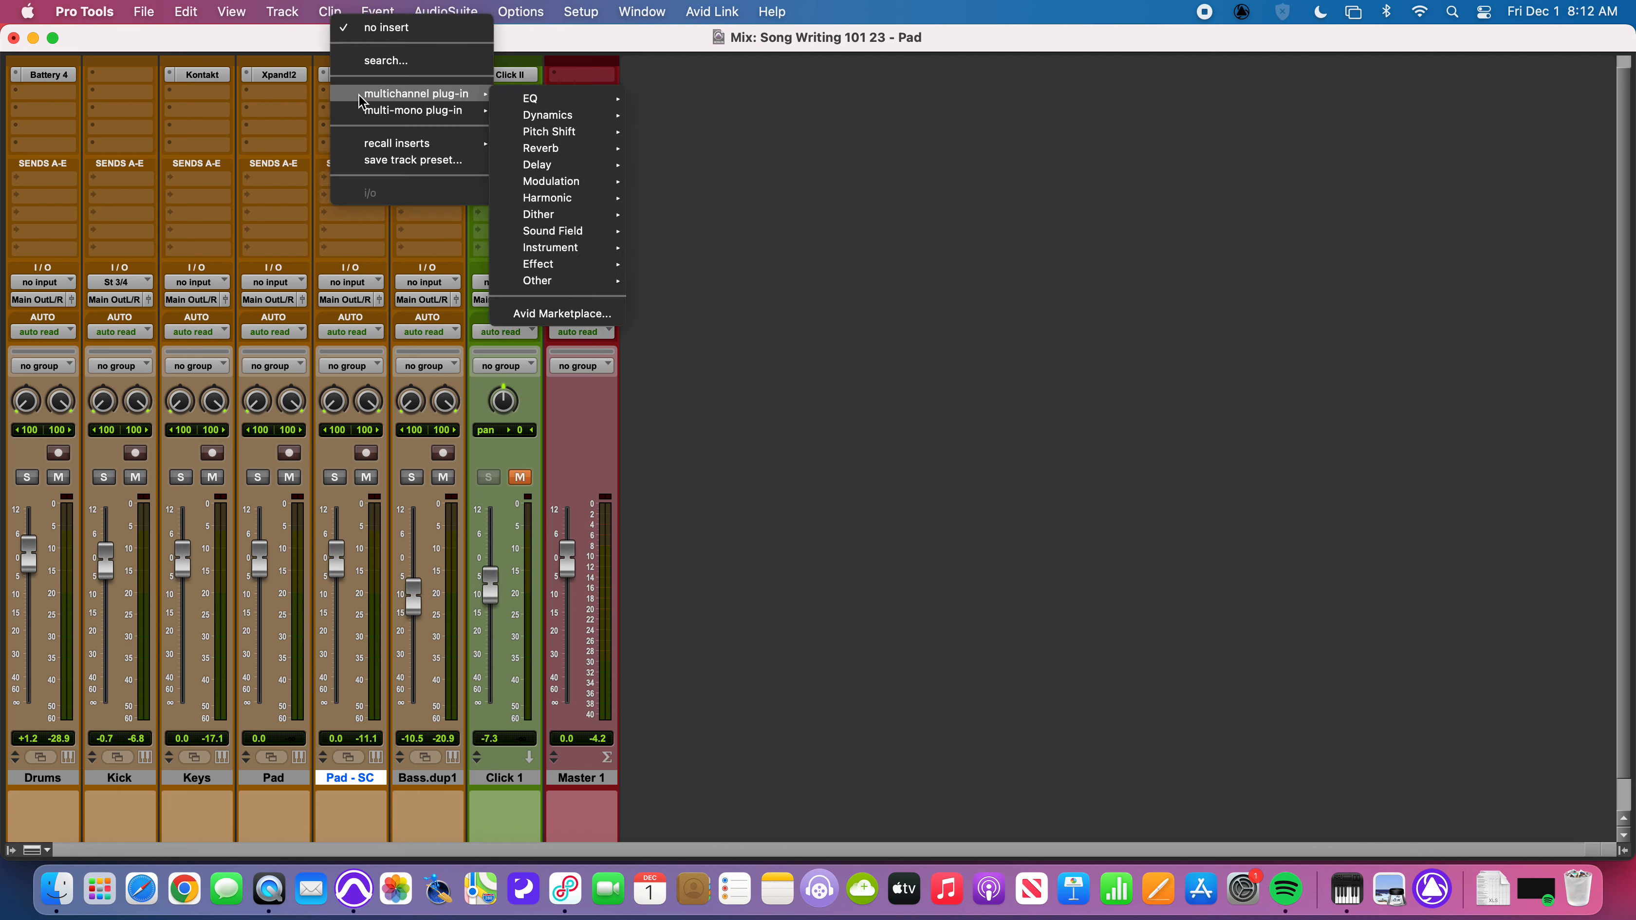
mouse_move(538, 102)
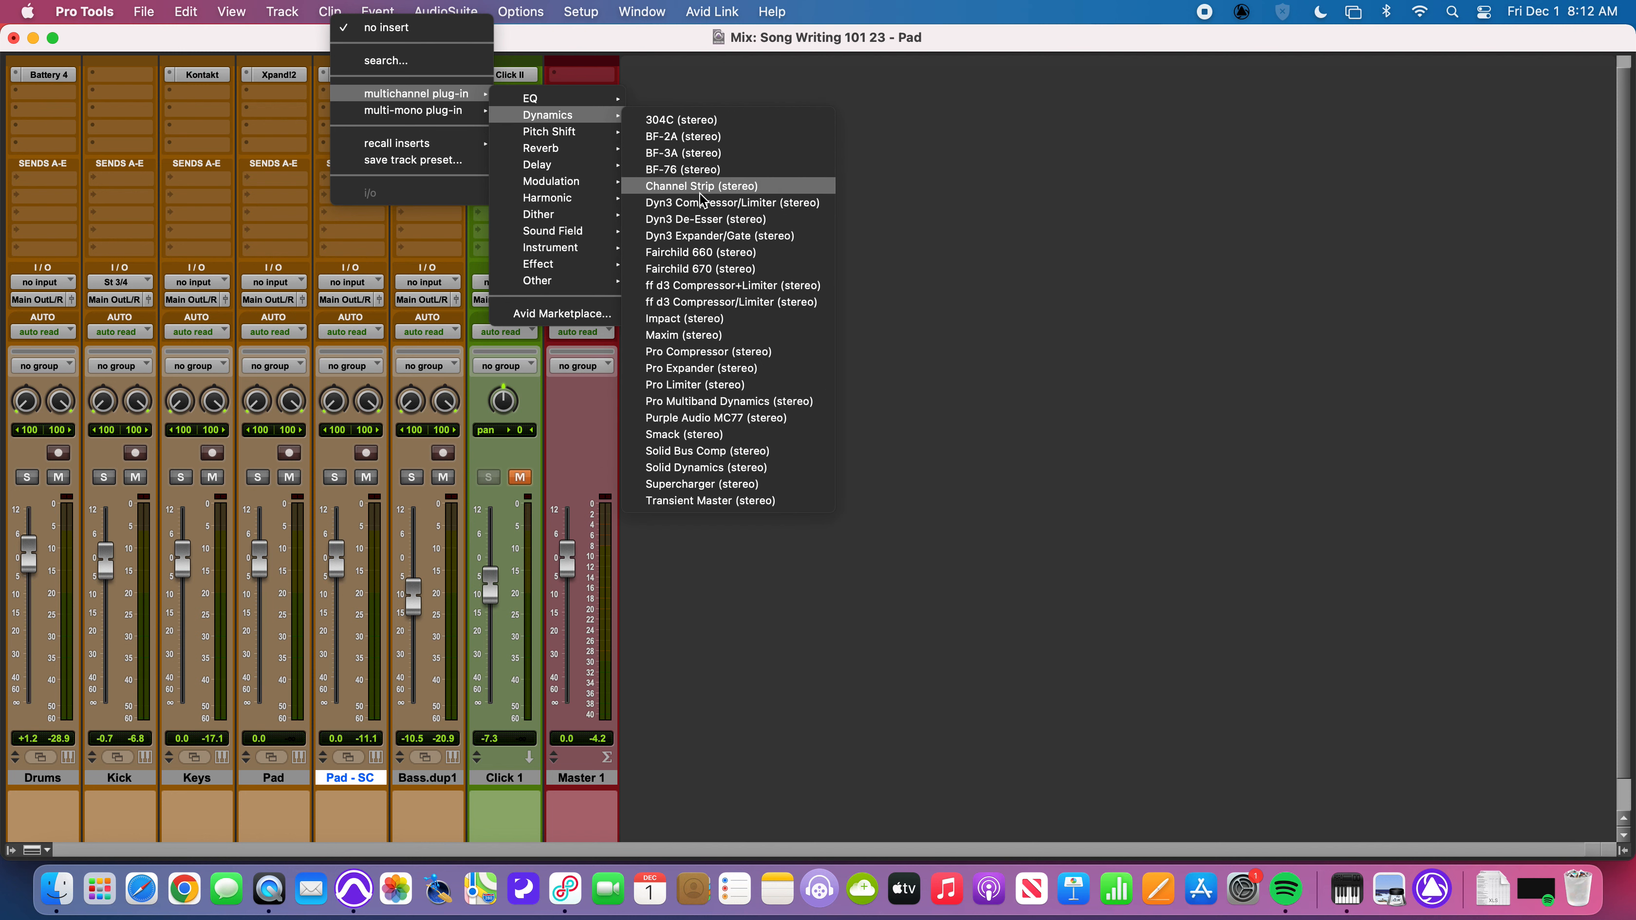
left_click(756, 203)
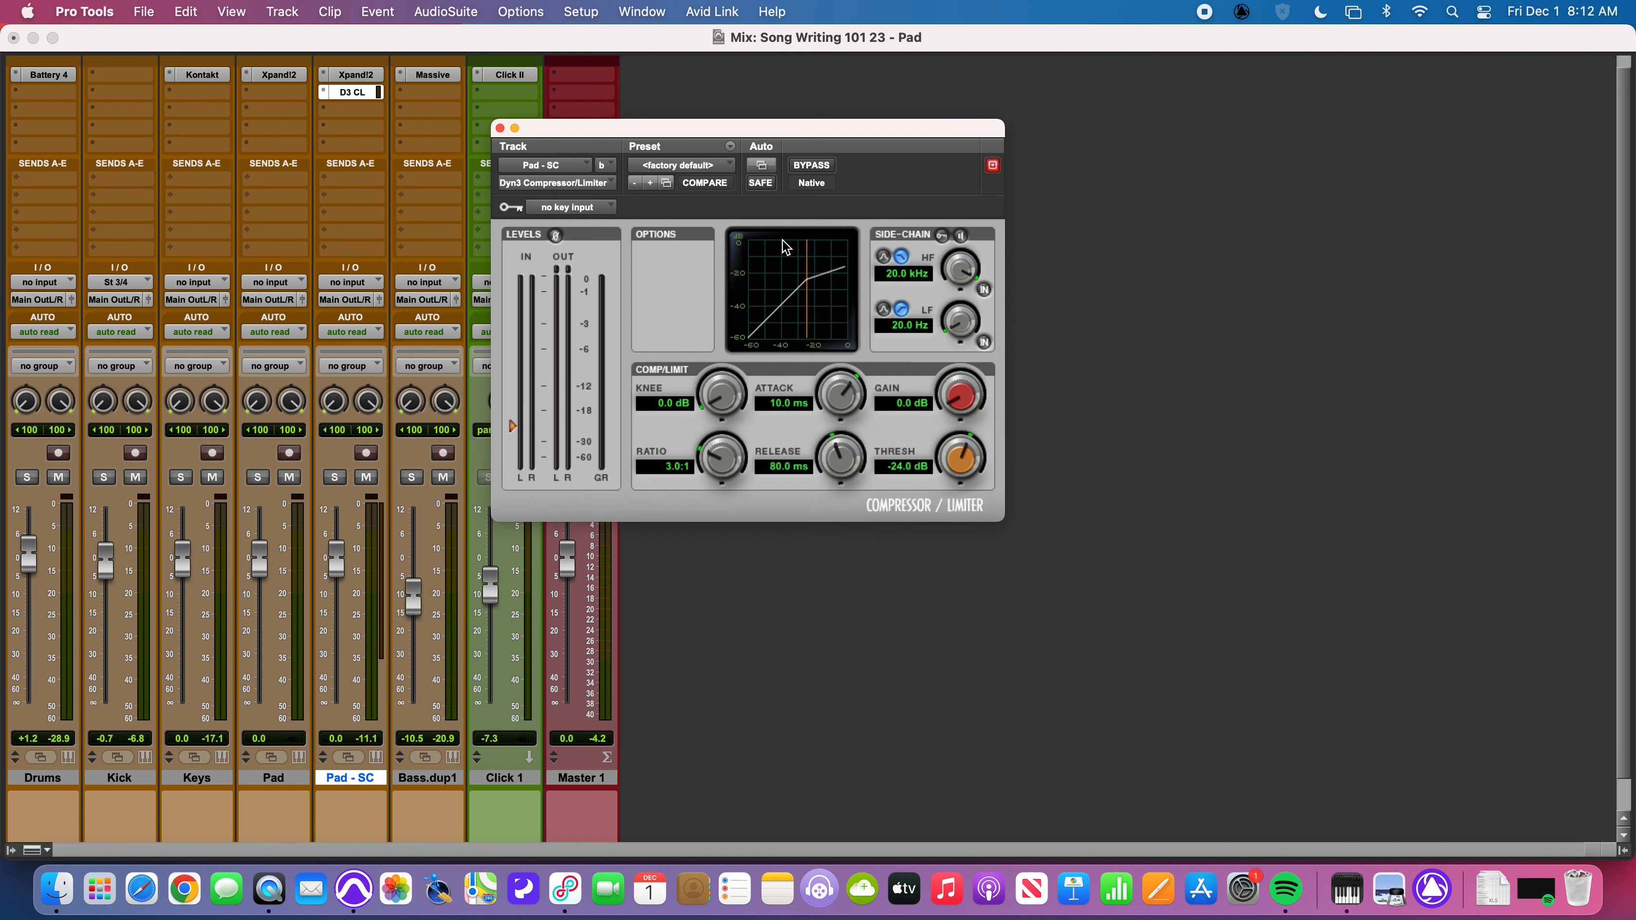
left_click_drag(742, 122, 1275, 74)
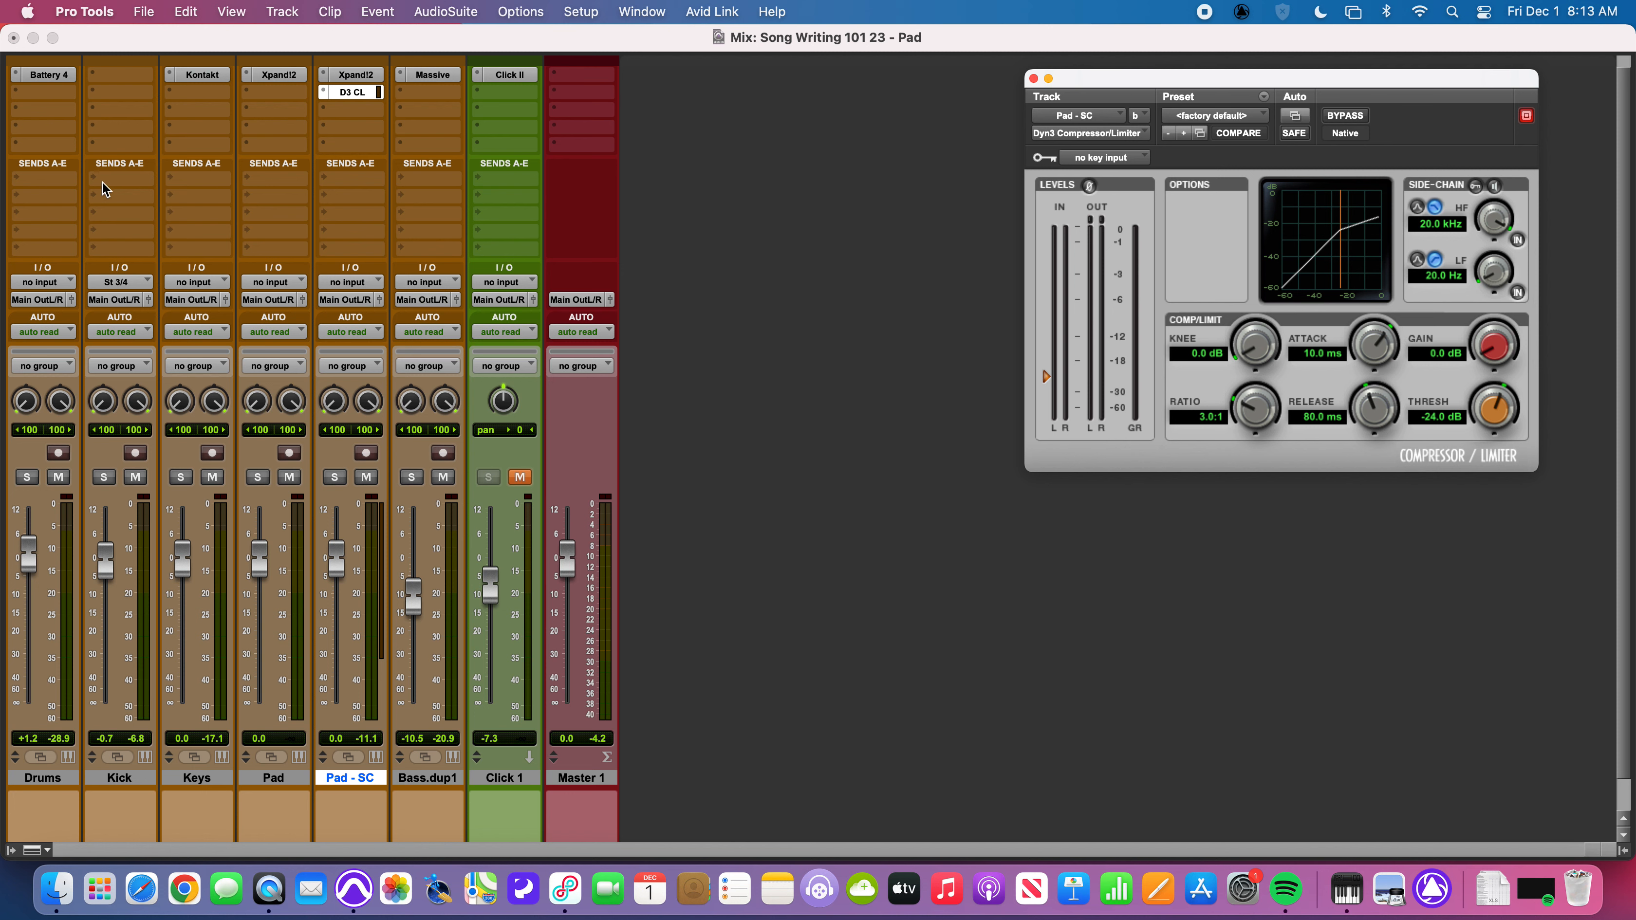
Step: Add a pre-fader send from the Kick track to Bus 1 (Mono) with its level at 0.0 dB
left_click(124, 184)
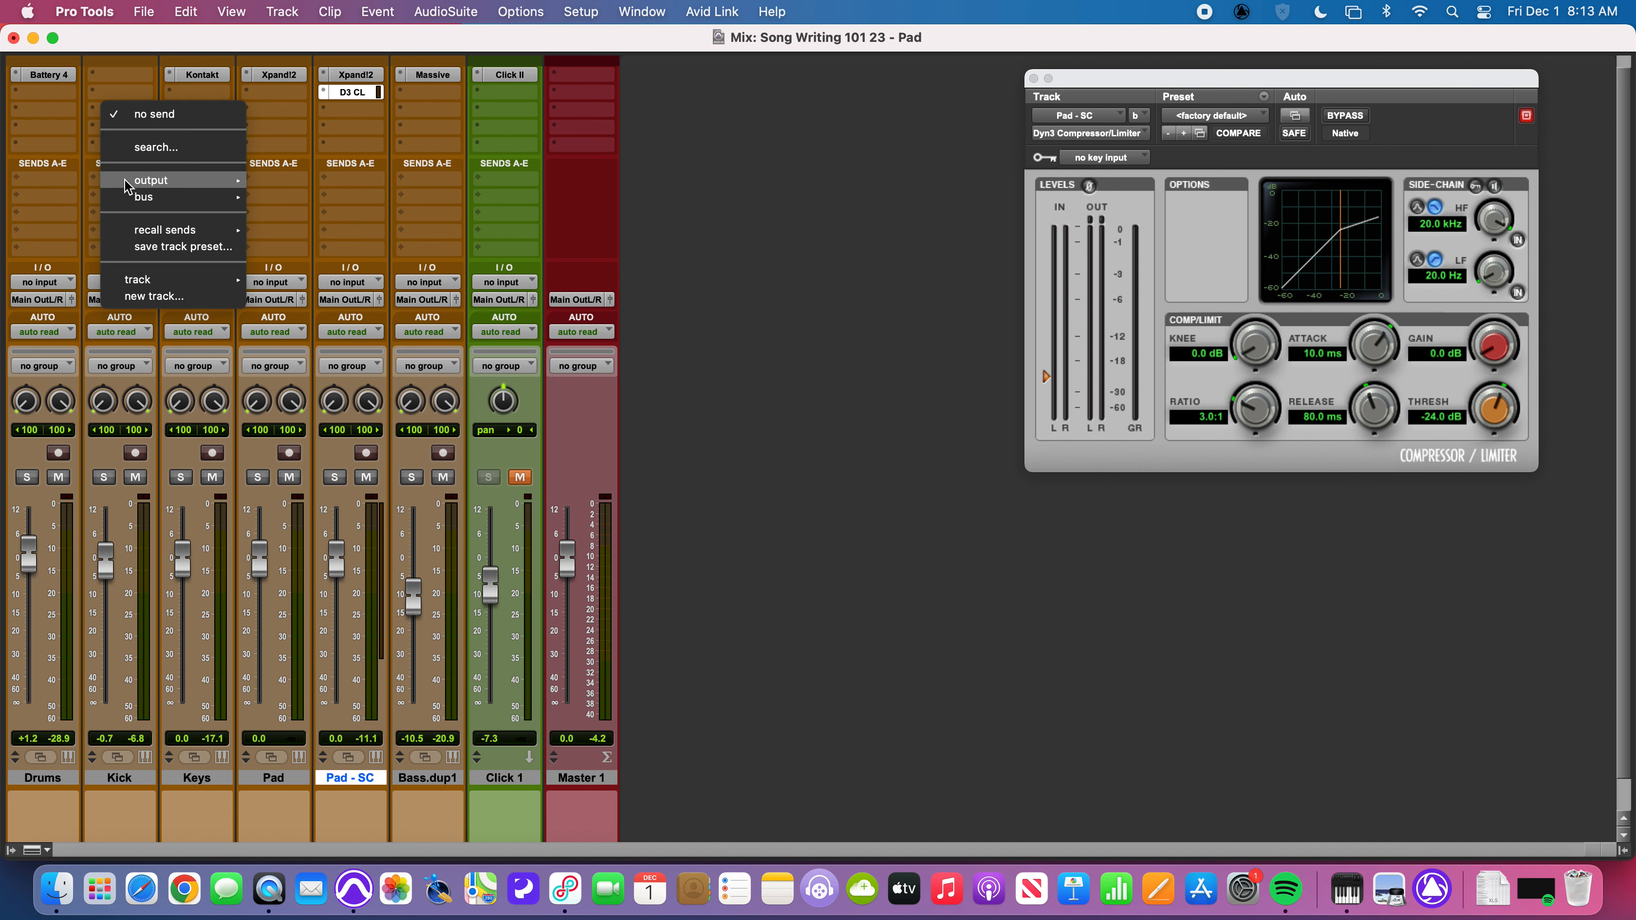
mouse_move(162, 205)
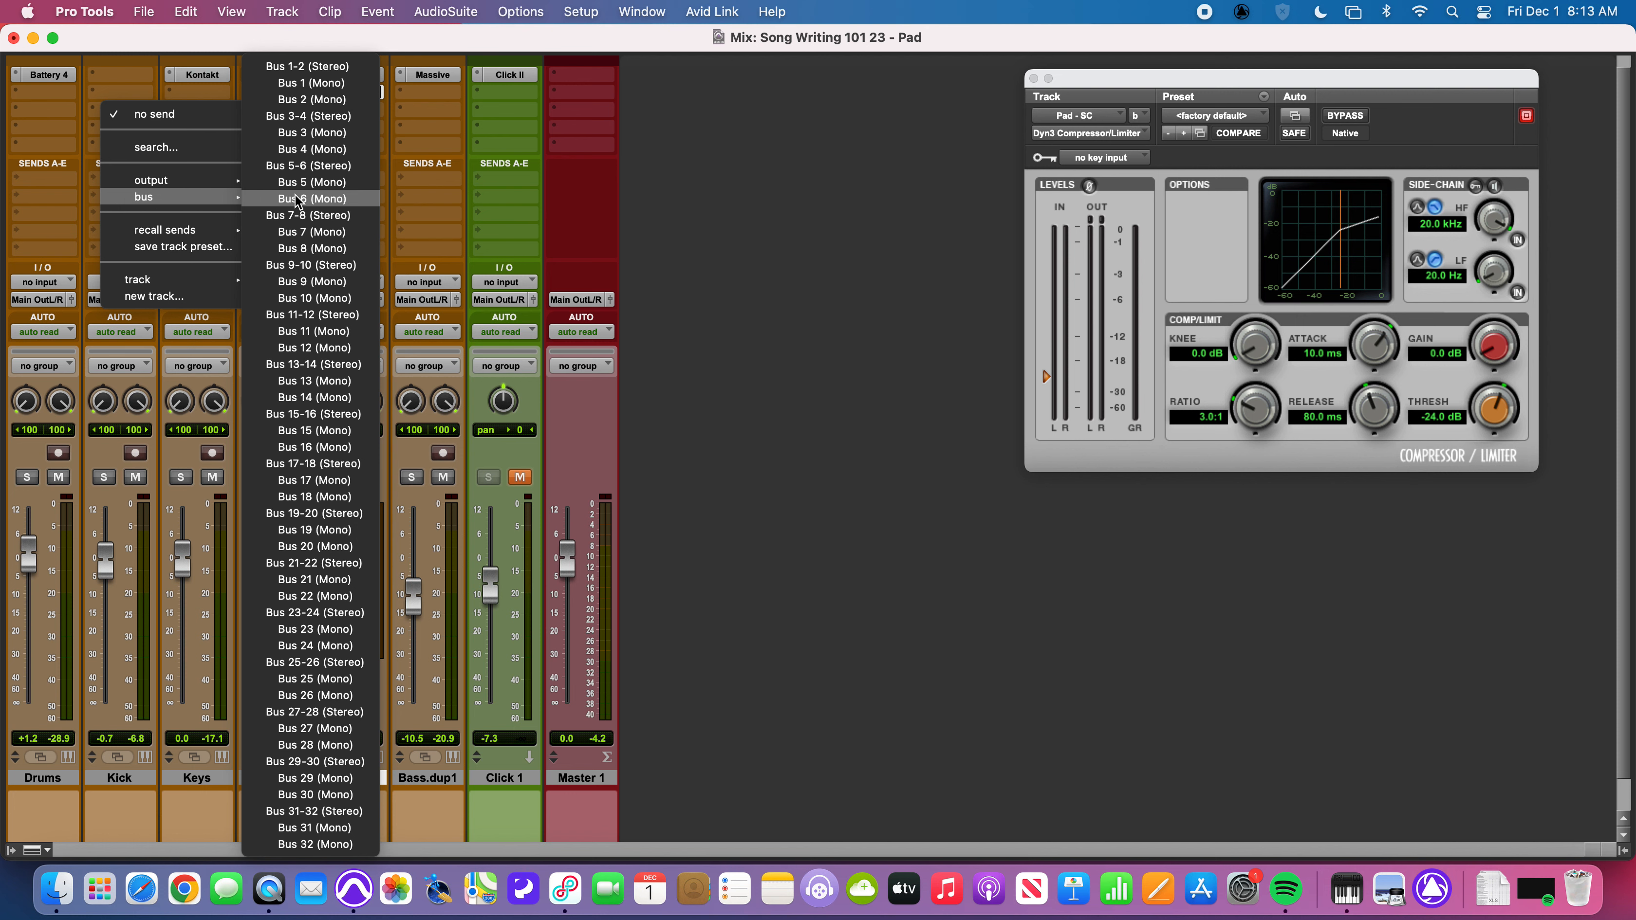
left_click(294, 90)
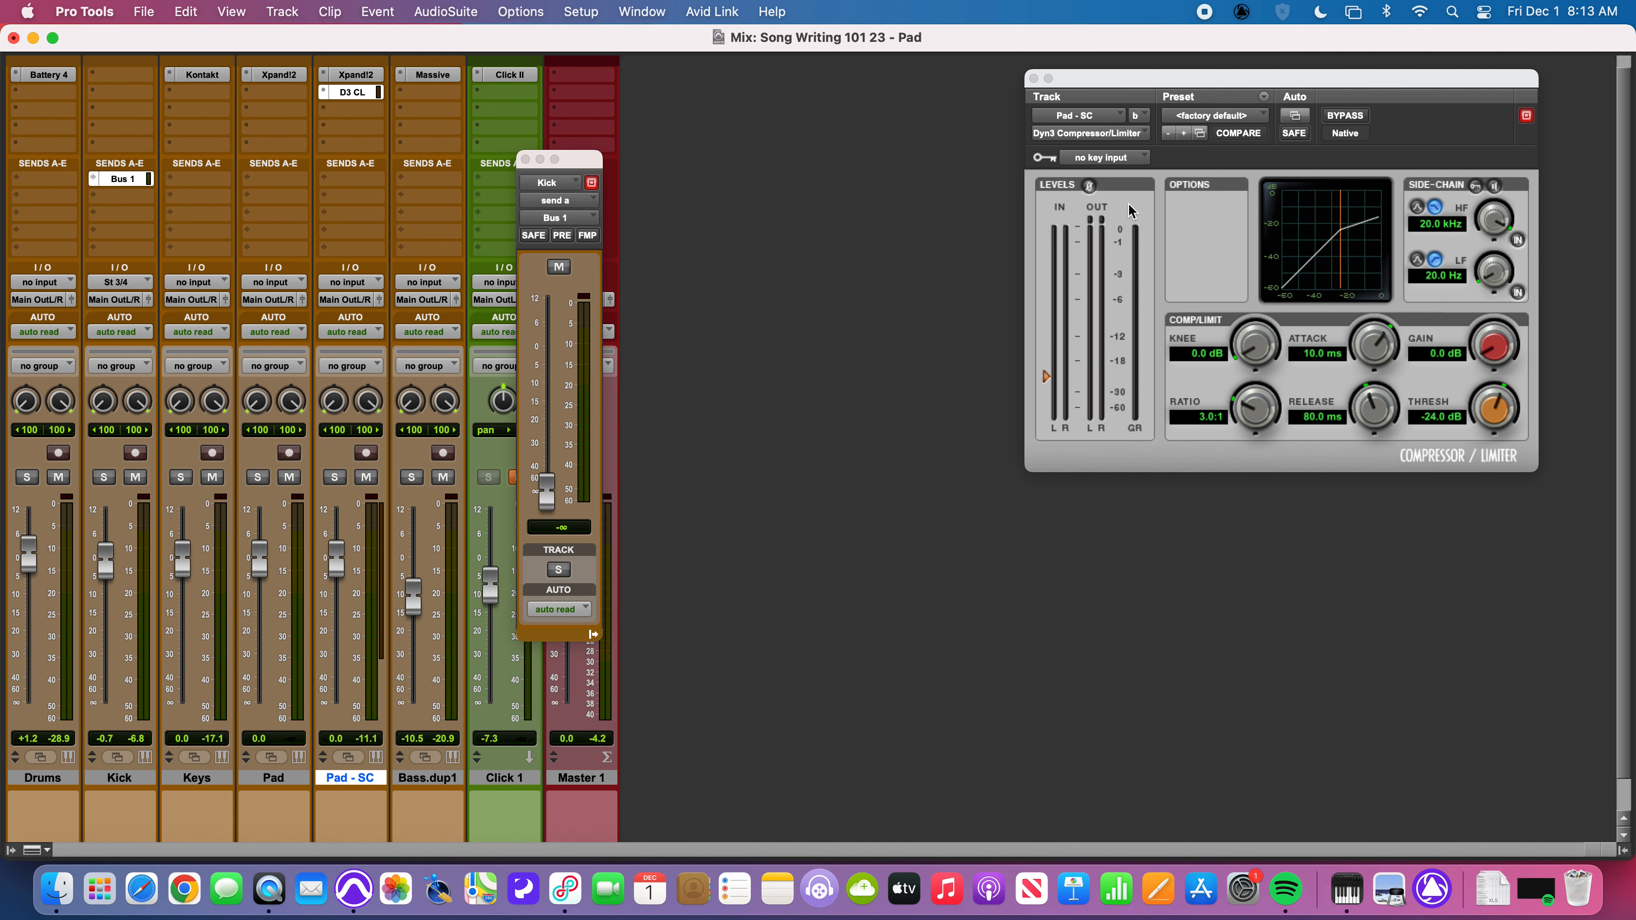
left_click(547, 495, "alt")
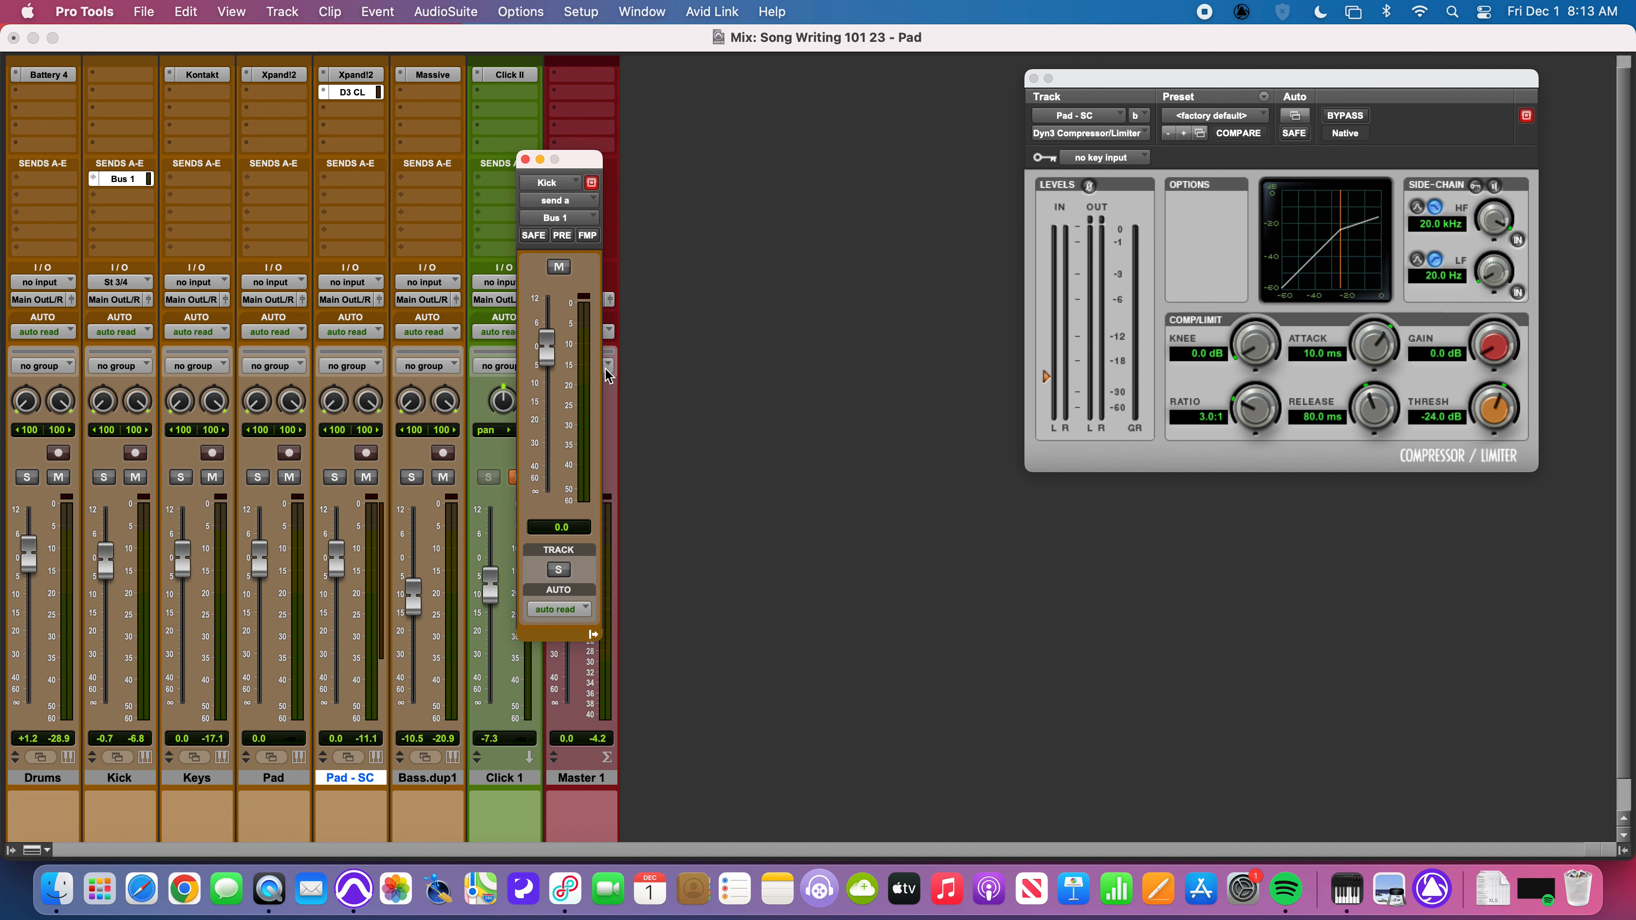
left_click(562, 235)
Step: Lower the Kick track's fader to -3.3 dB and close its send window
left_click_drag(109, 572, 110, 571)
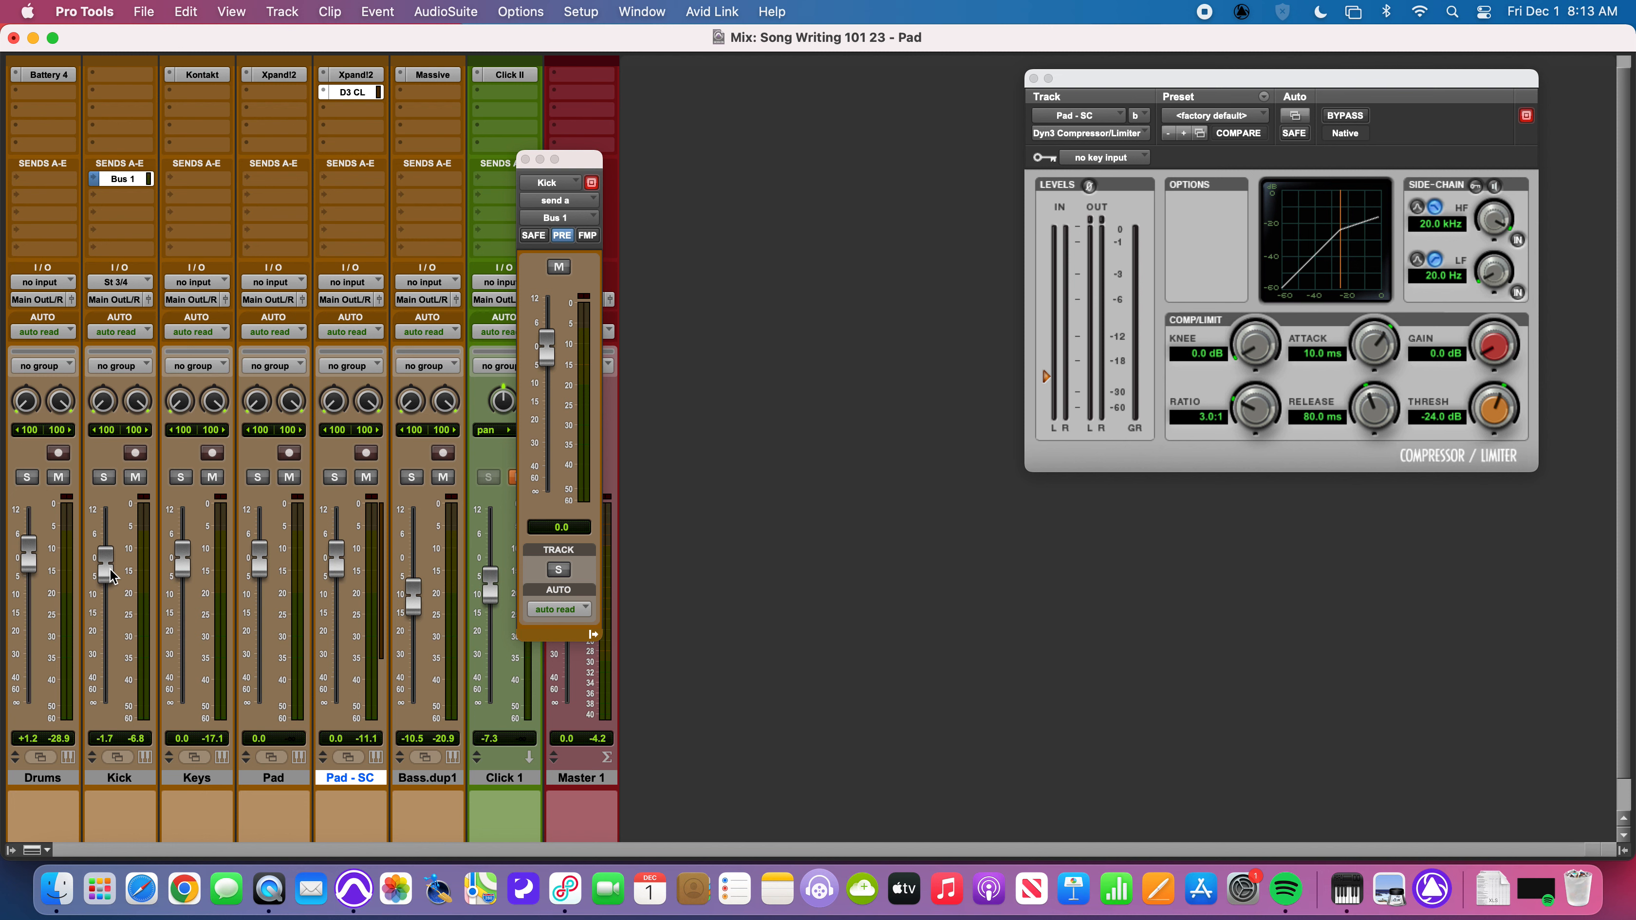
left_click_drag(110, 575, 111, 580)
left_click(525, 160)
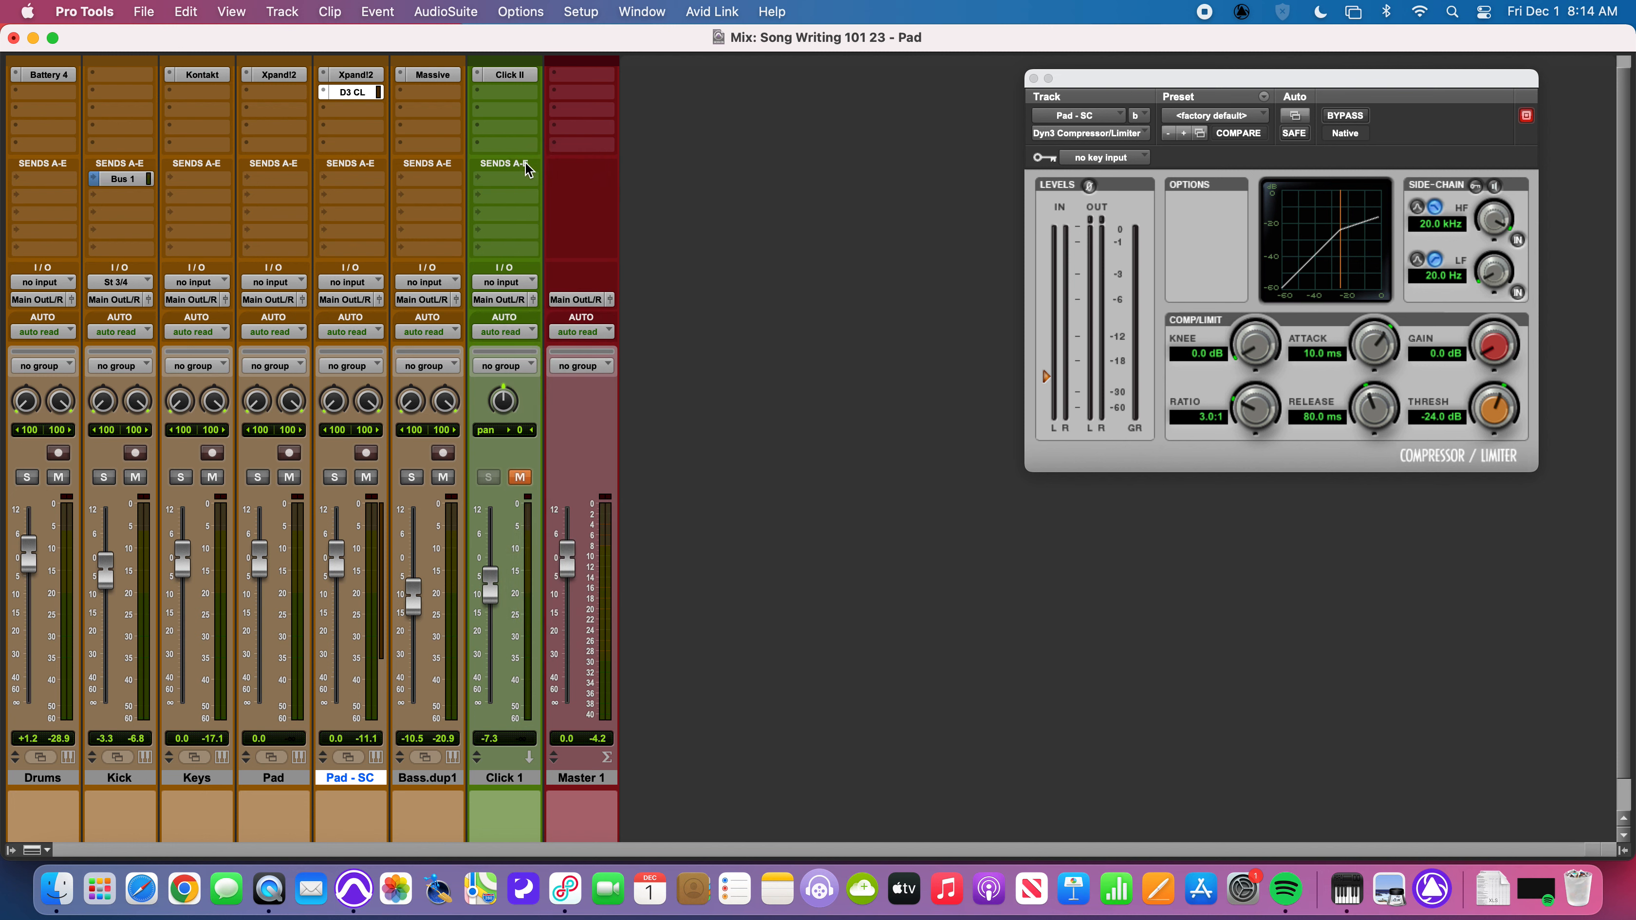
Step: Solo the Pad - SC track and set its compressor threshold to -25.8 dB
left_click(344, 483)
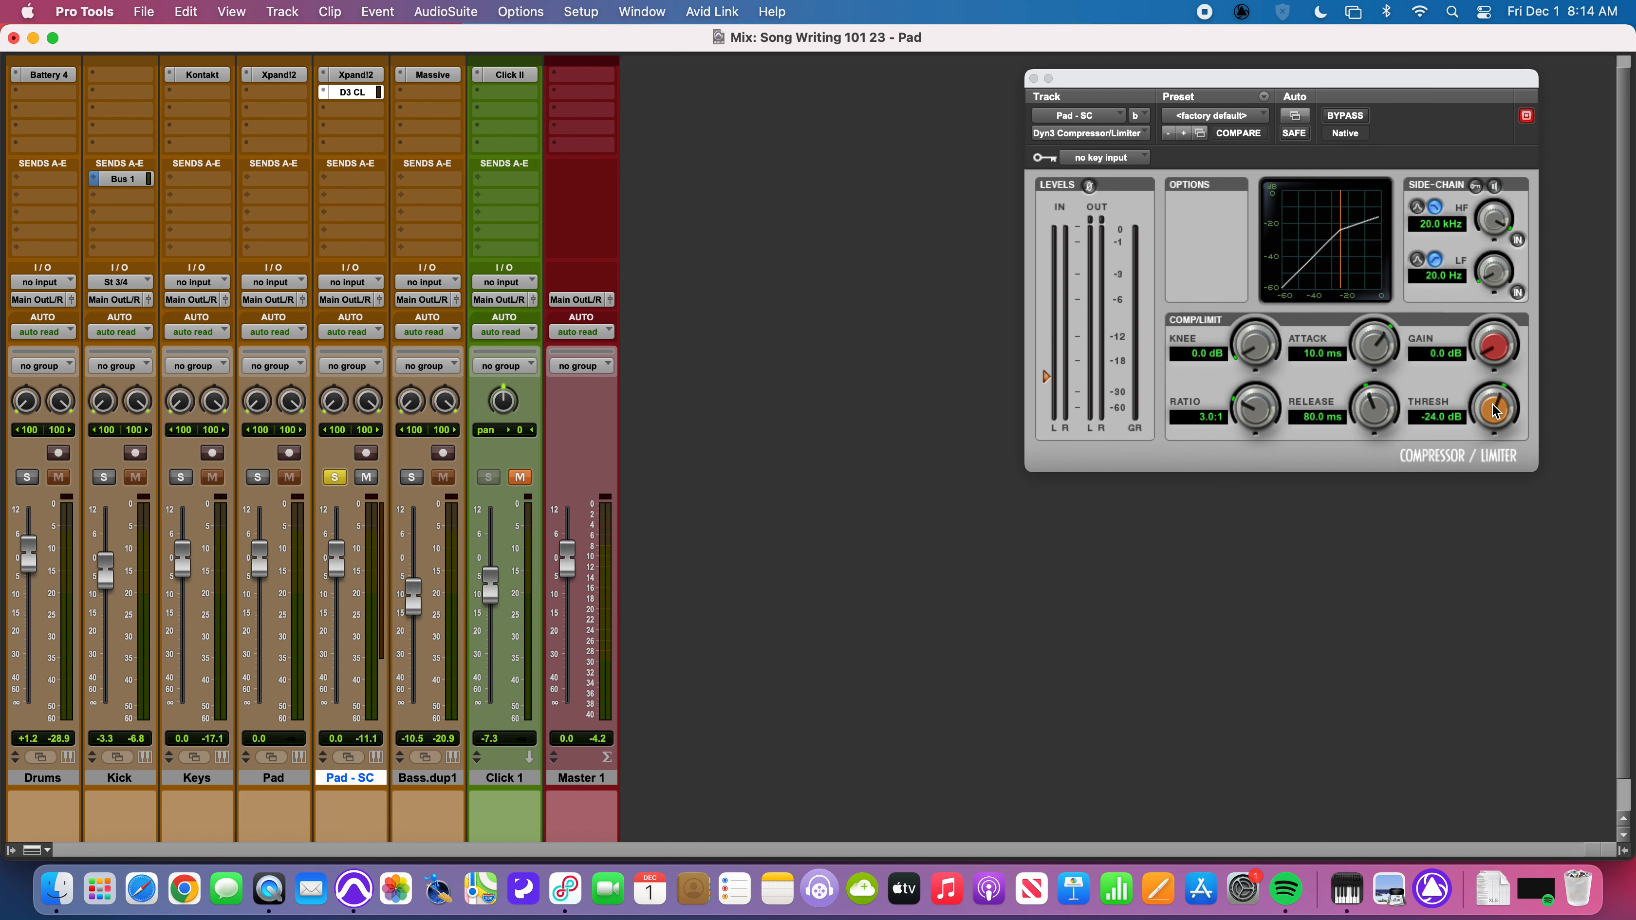
left_click_drag(1495, 410, 1480, 584)
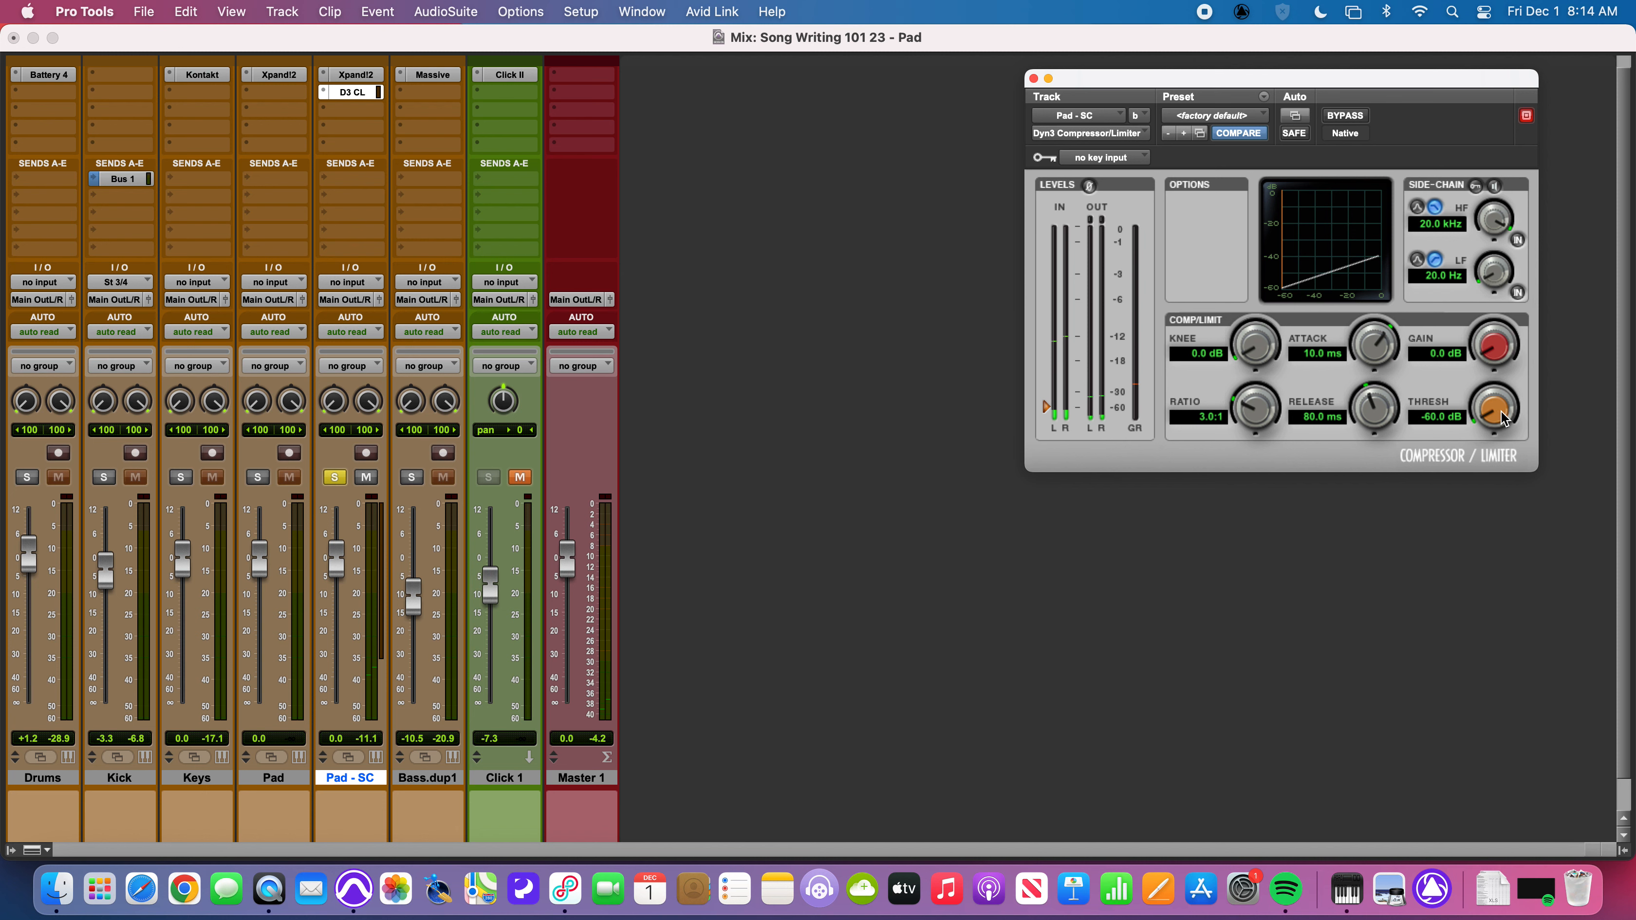
left_click_drag(1501, 410, 1510, 349)
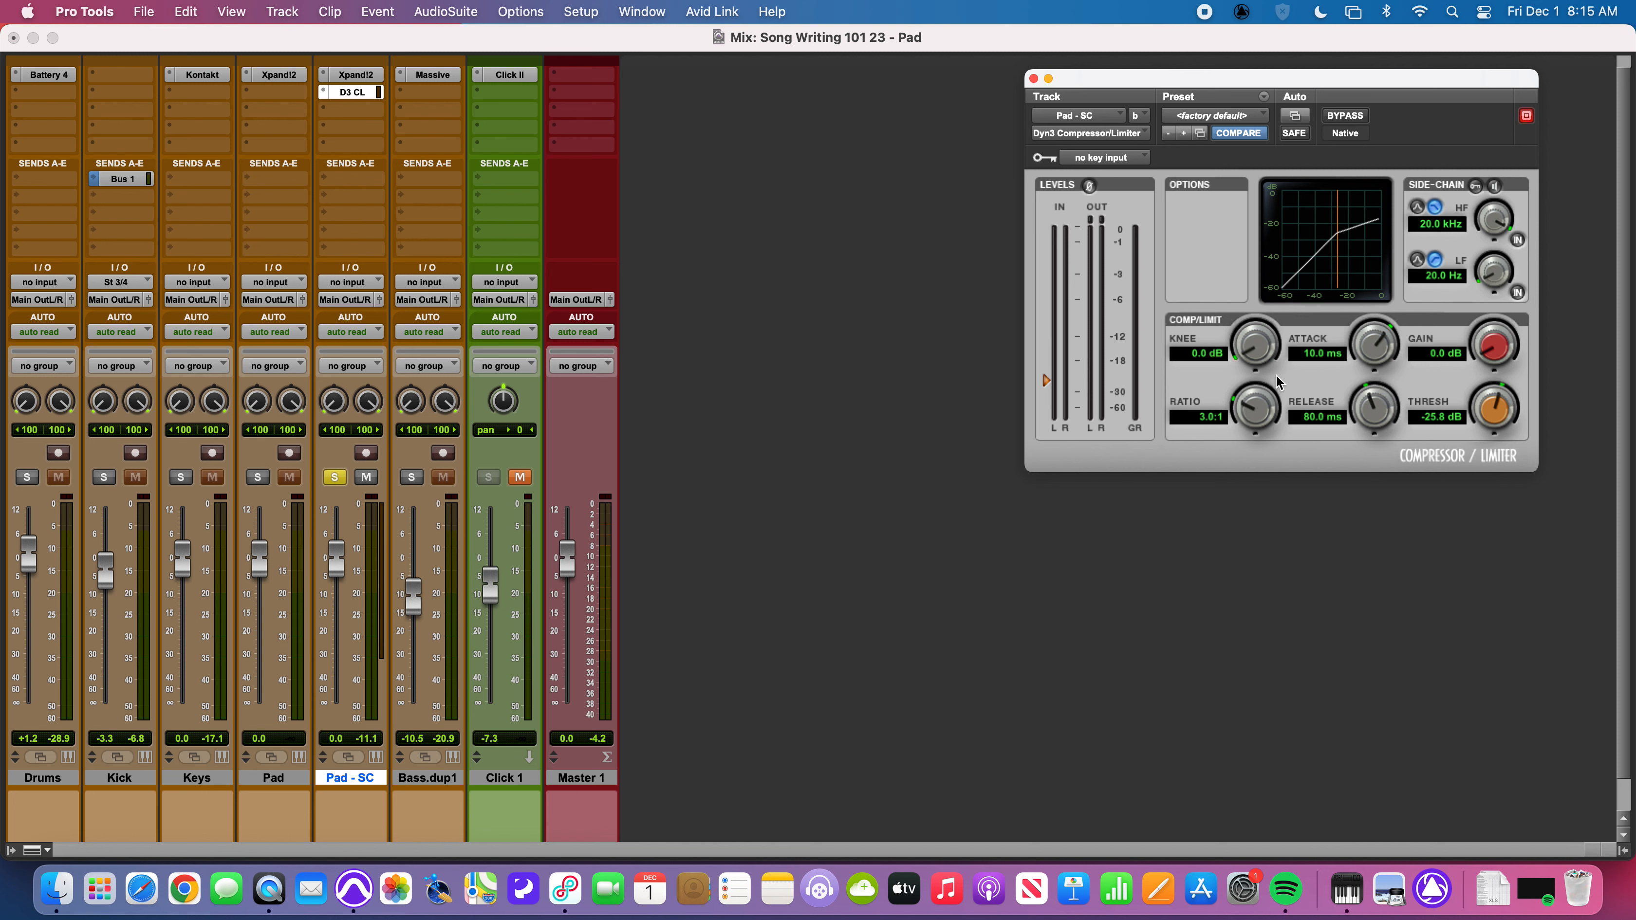
Step: Set the Pad - SC compressor's ratio to 4.0:1 and its attack to 9.2 ms while playing the track
left_click_drag(1256, 413, 1252, 386)
key("space")
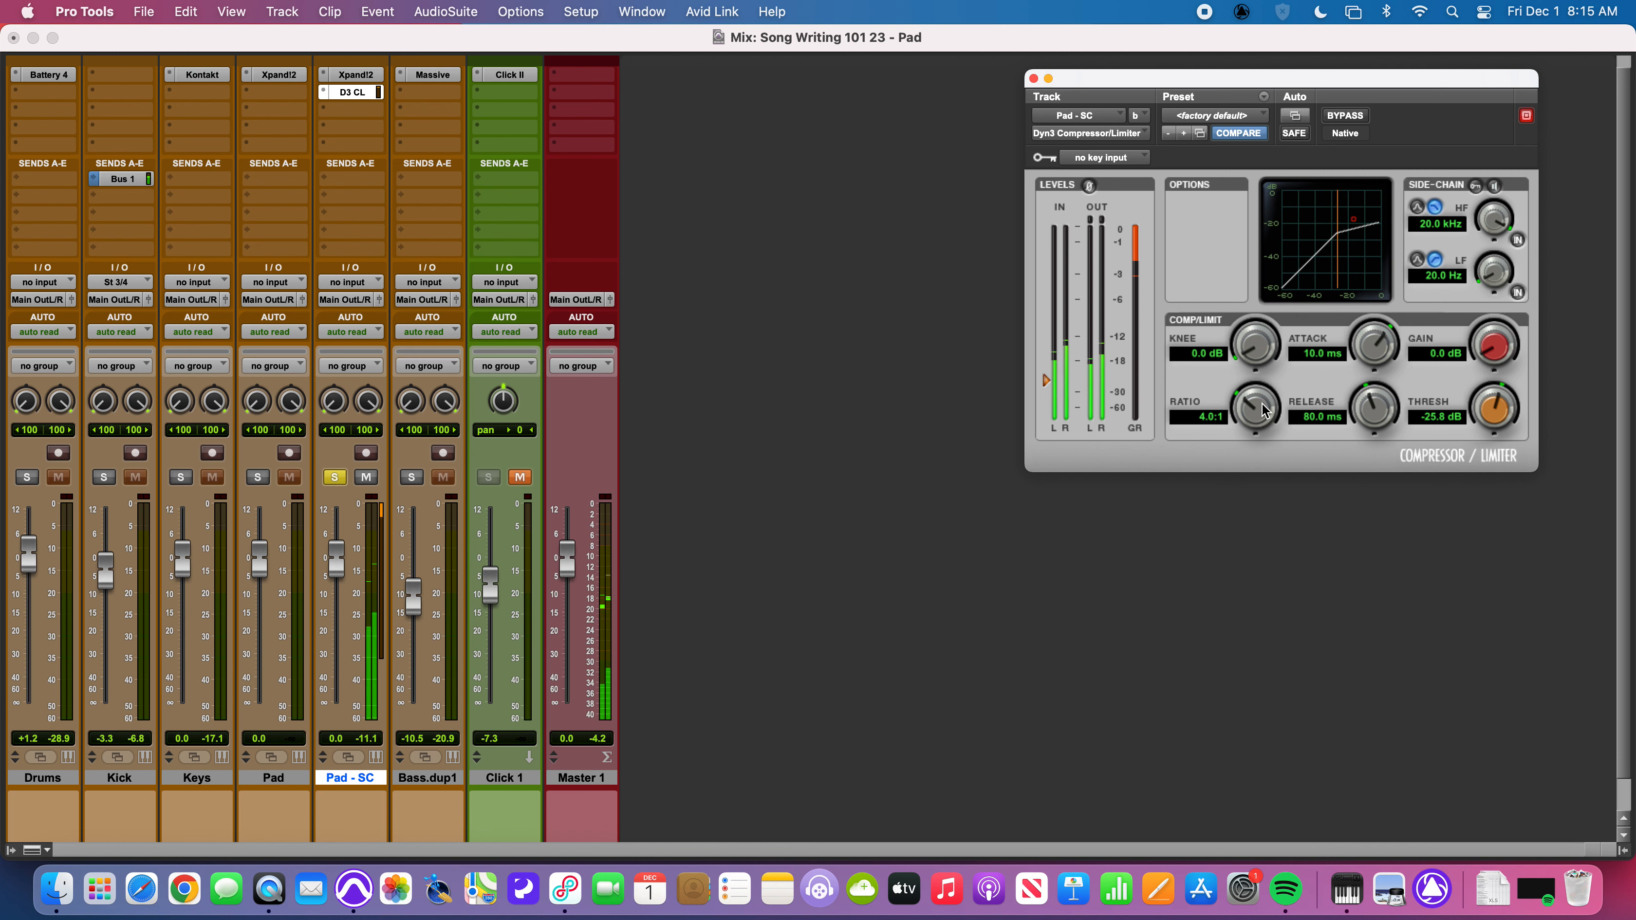
left_click_drag(1373, 338, 1345, 271)
left_click_drag(1367, 358, 1359, 446)
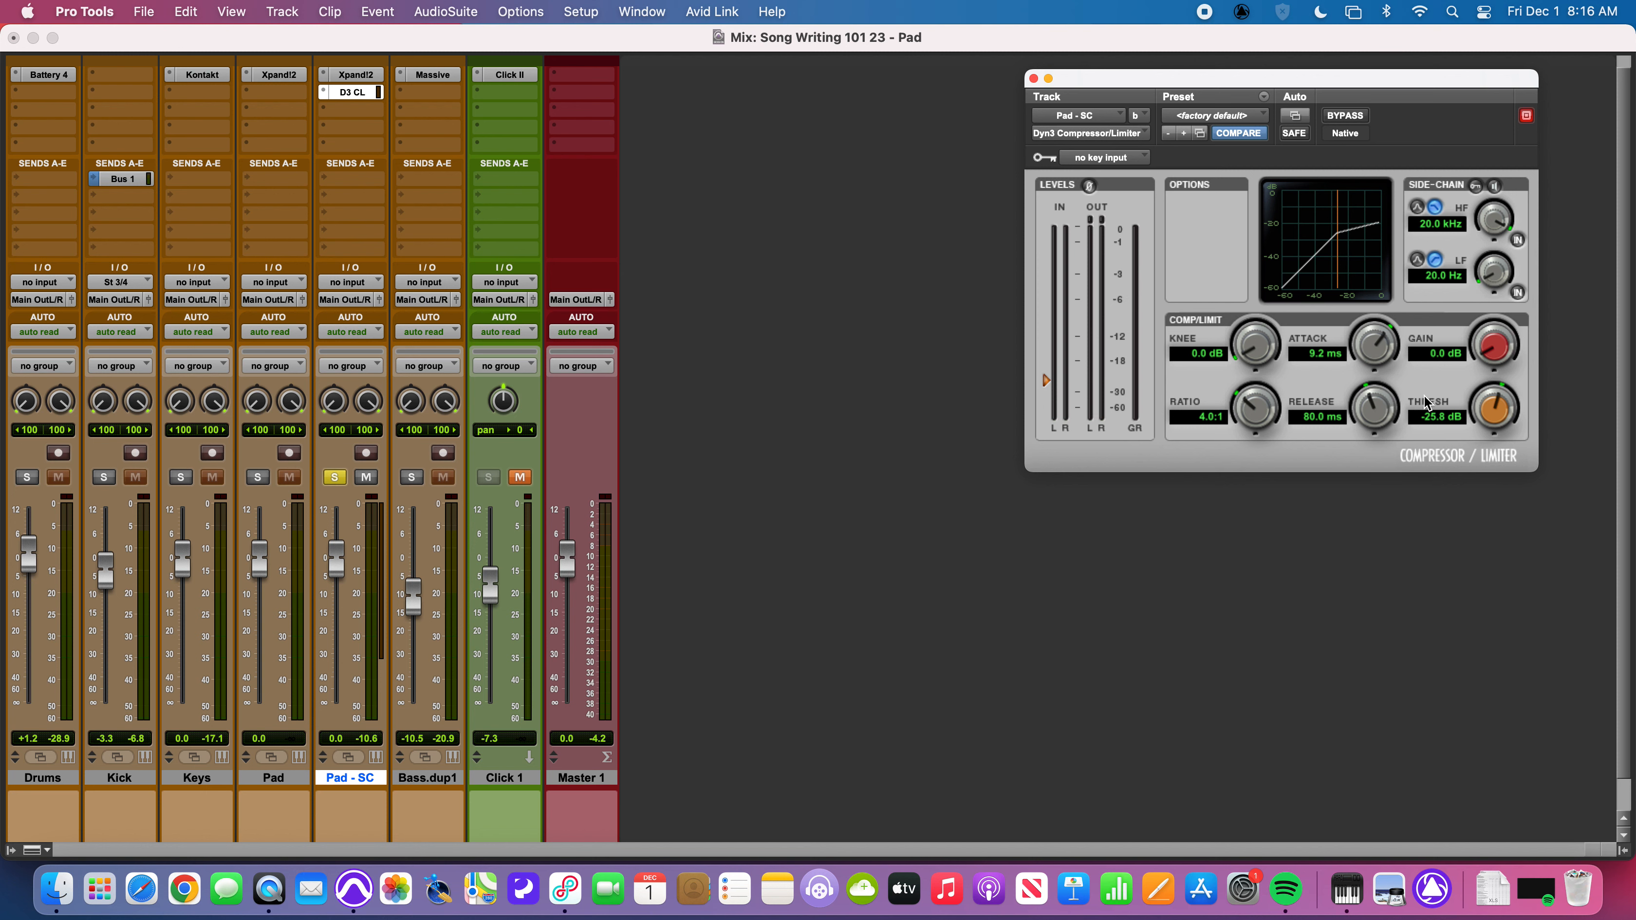
Step: Set the Pad - SC compressor's key input to Bus 1 (Mono), enable its external side-chain key, and audition it with the Kick send window open
left_click(116, 179)
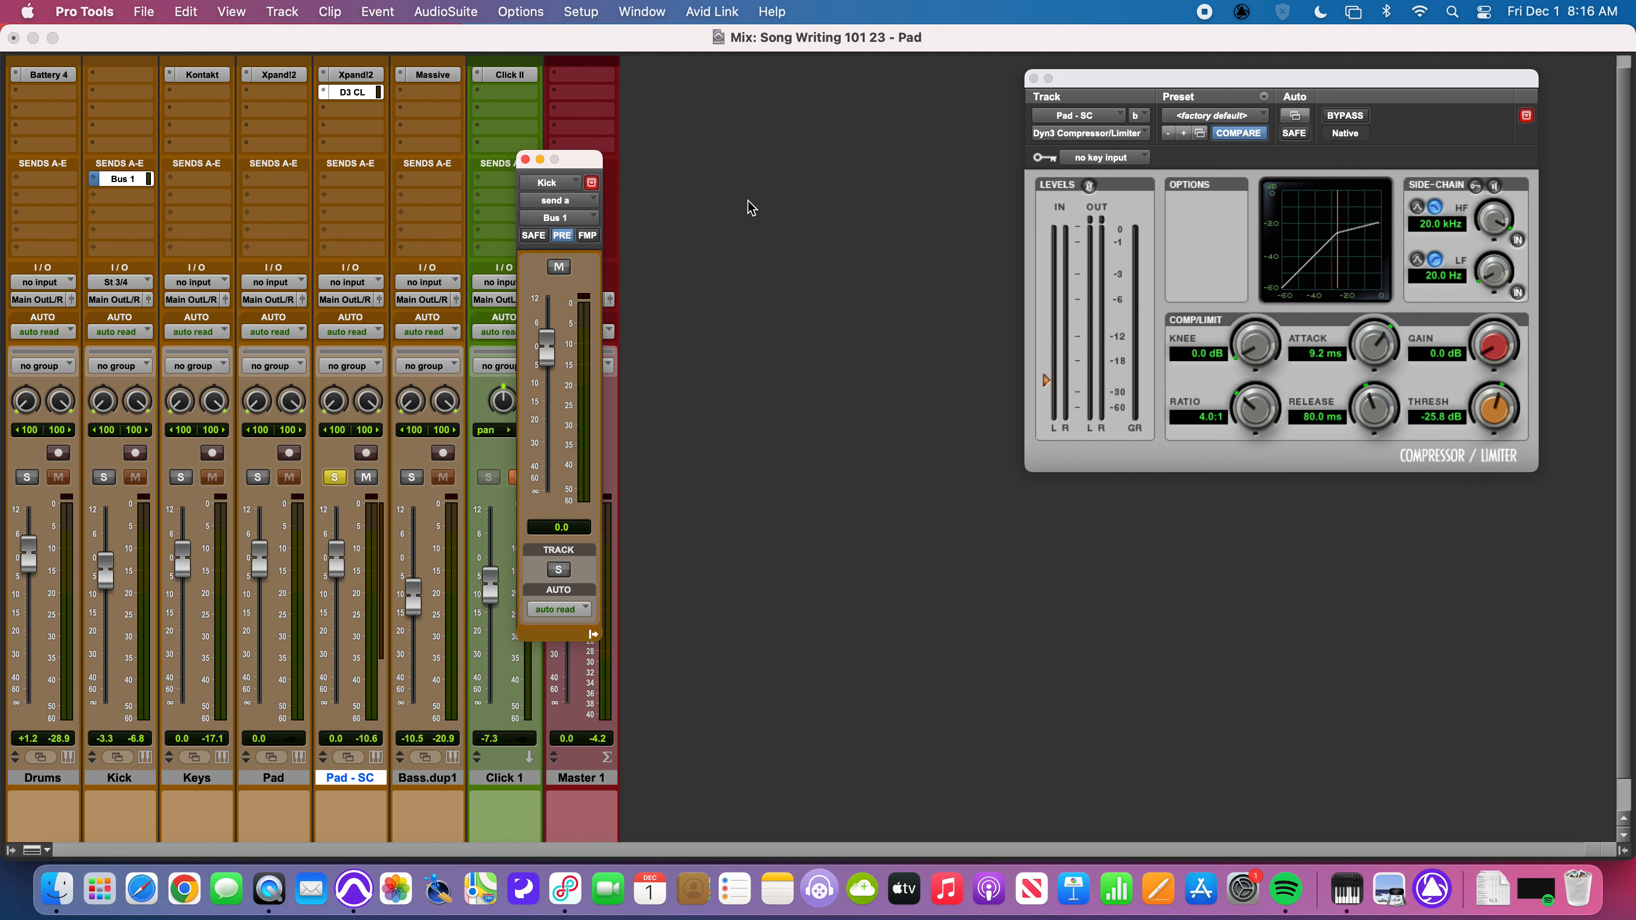
left_click(1115, 164)
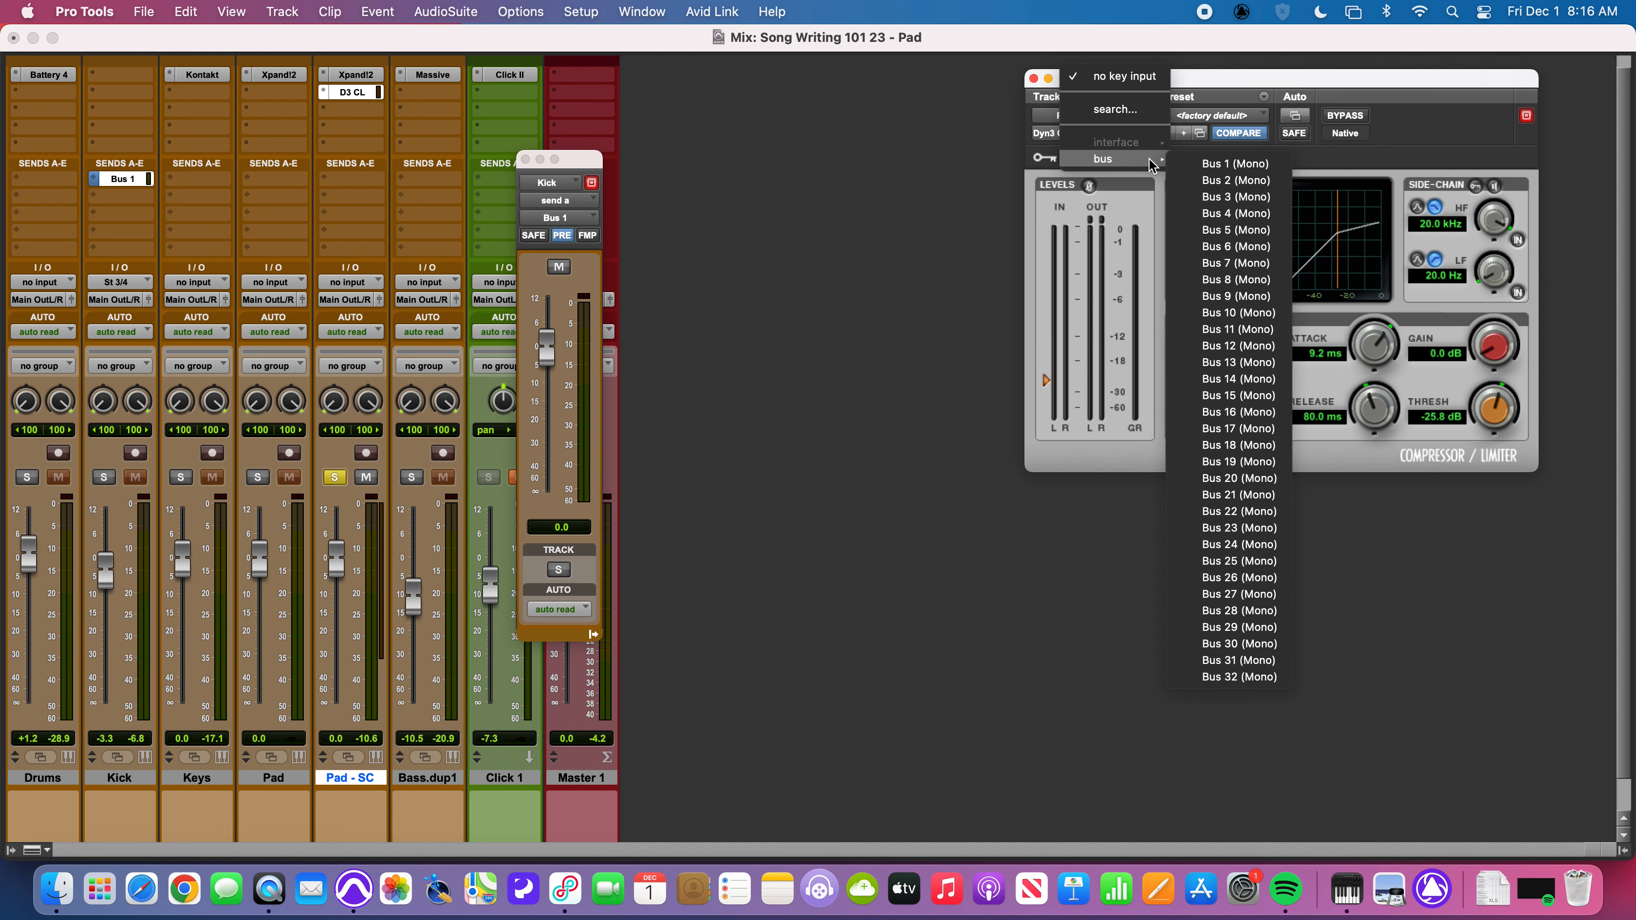
left_click(1212, 166)
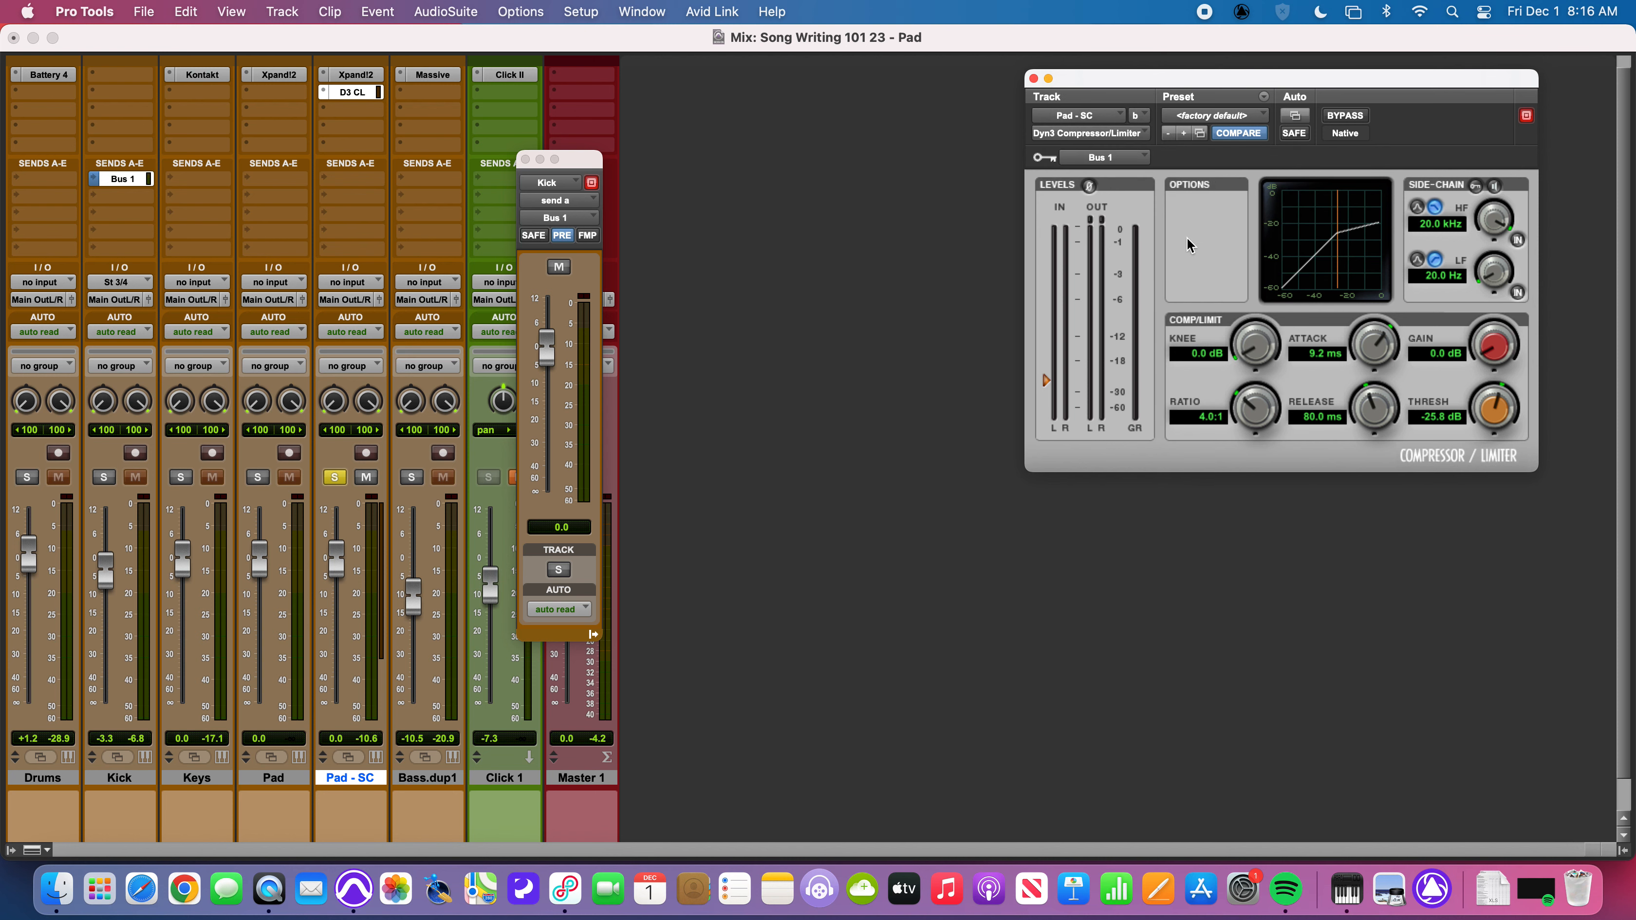
key("space")
key("space")
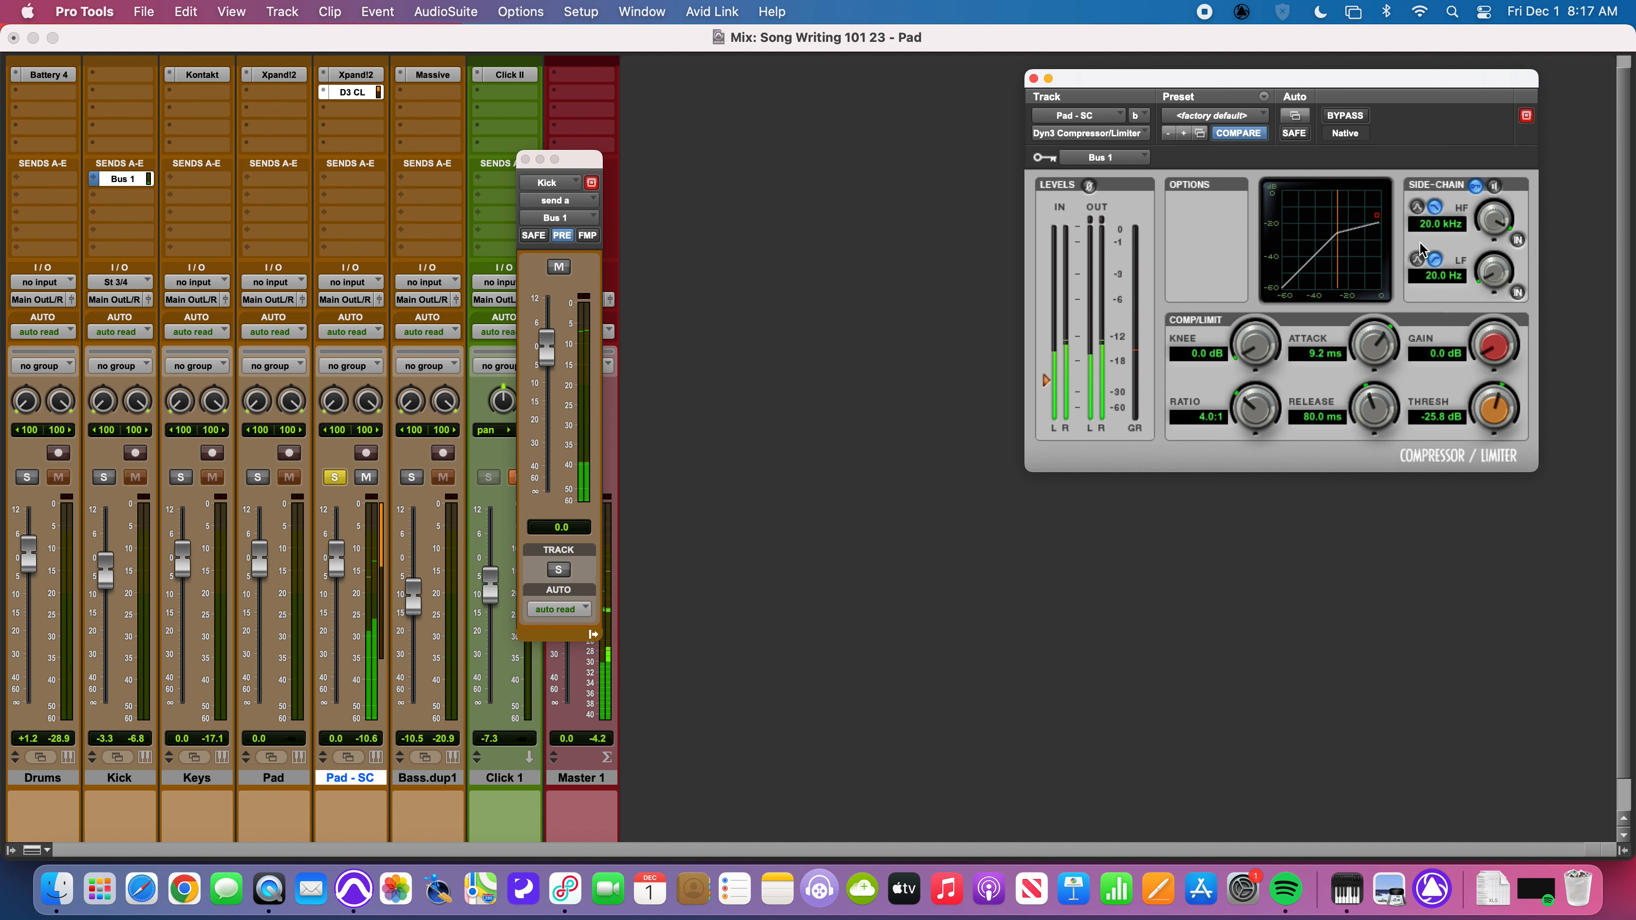
key("space")
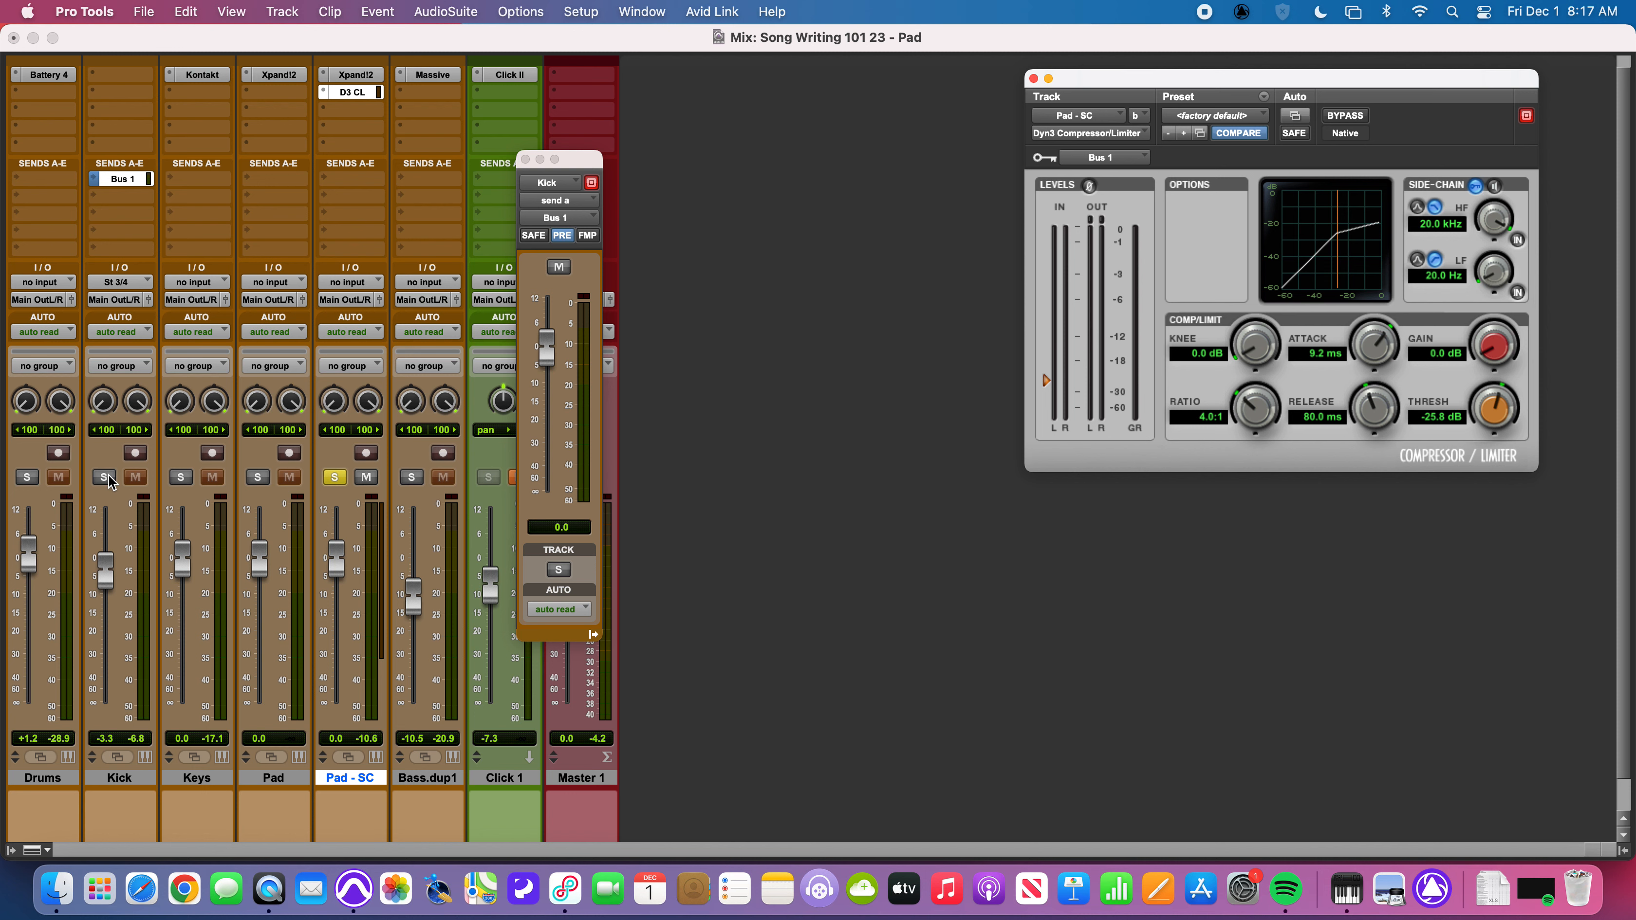
Step: During playback, turn the Kick send's pre-fader mode off and back on, and briefly solo the Kick track with the pad
key("space")
left_click(562, 235)
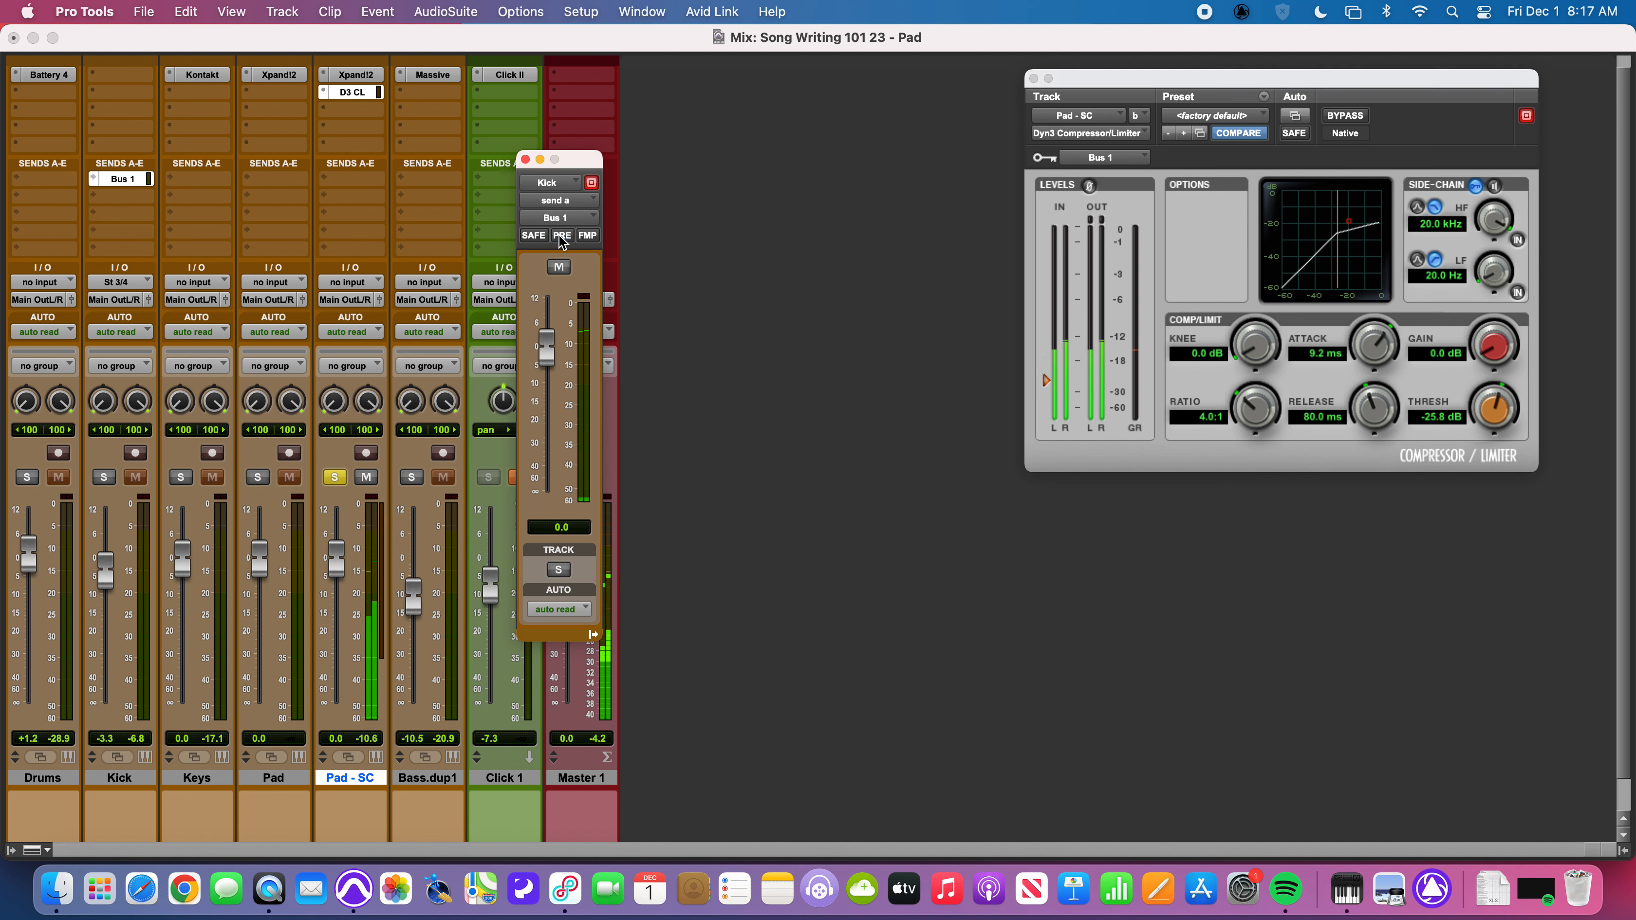
left_click(562, 235)
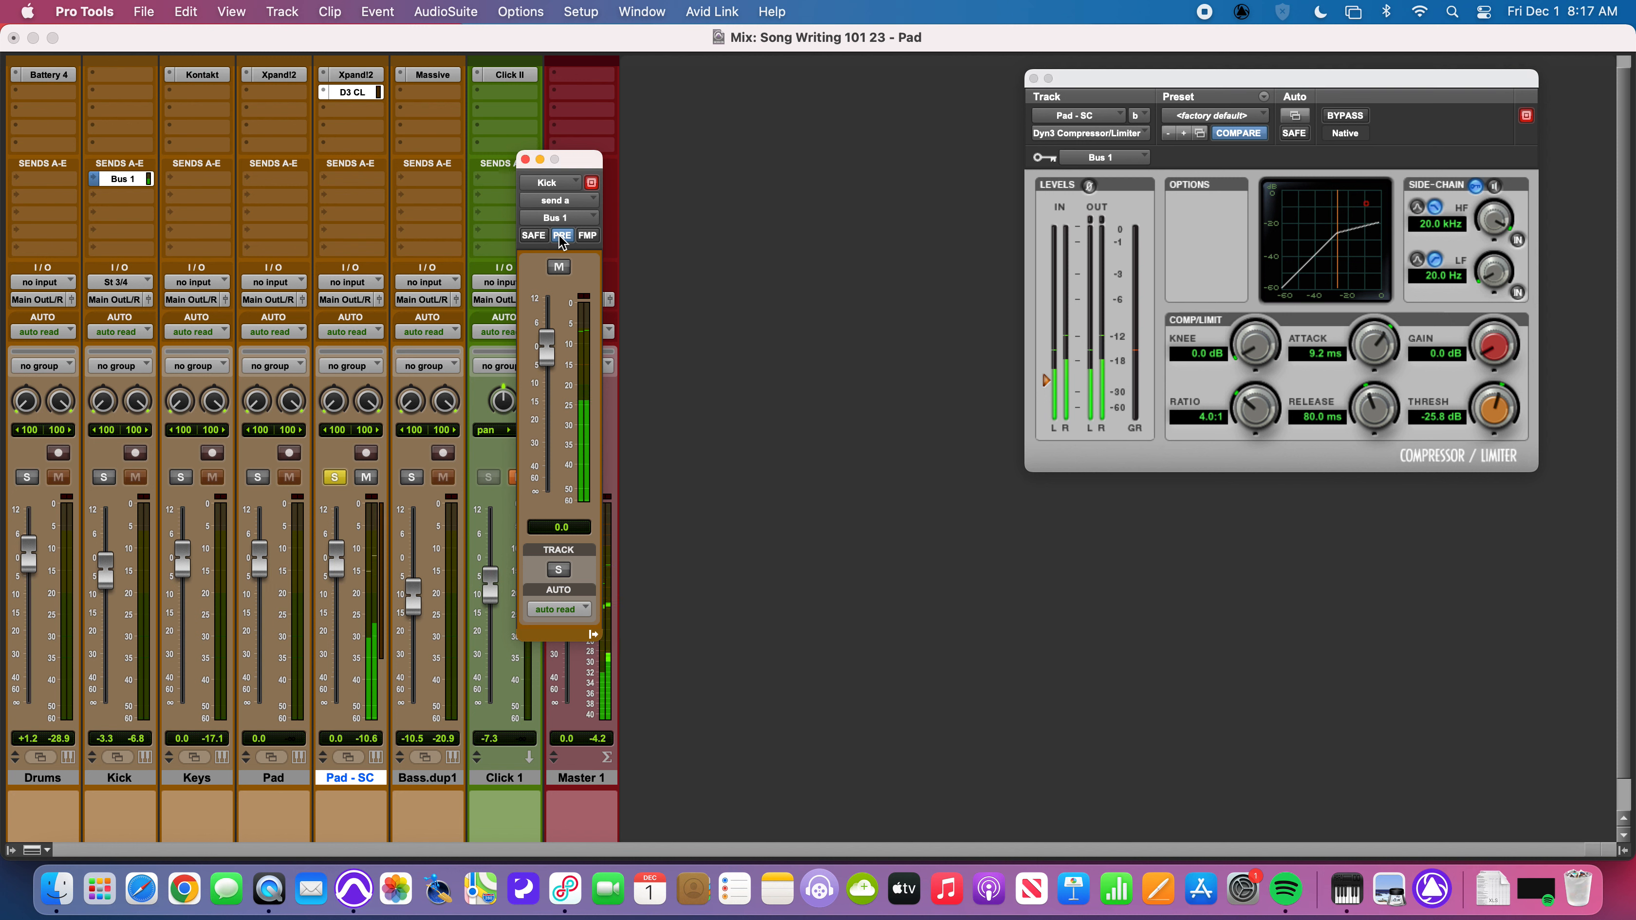
left_click(103, 477)
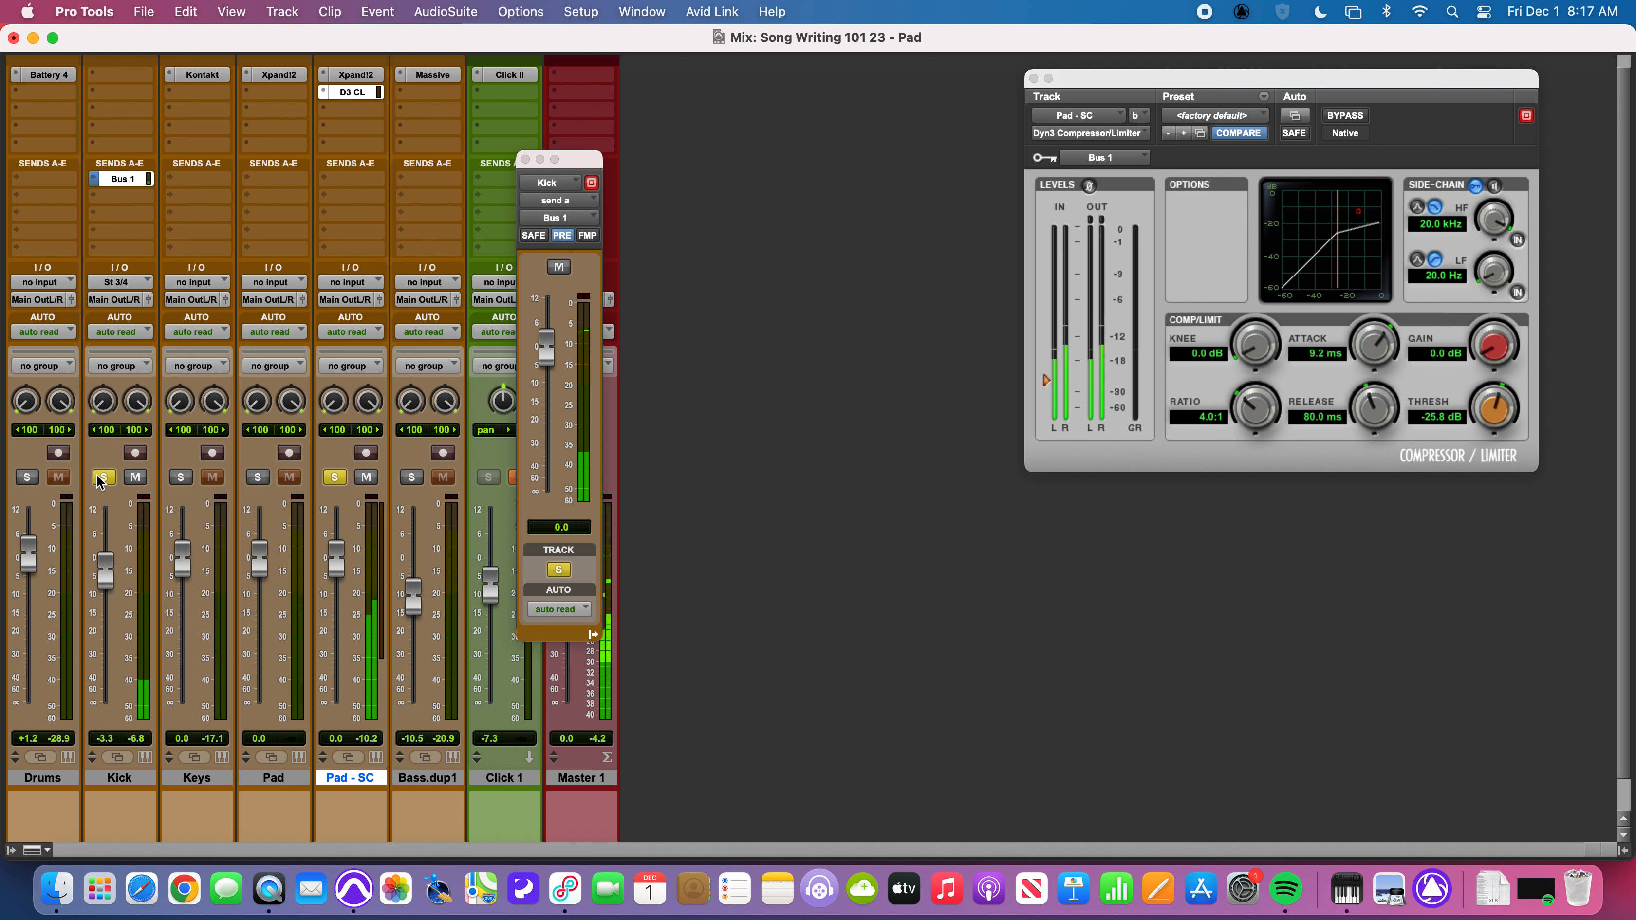
left_click(102, 477)
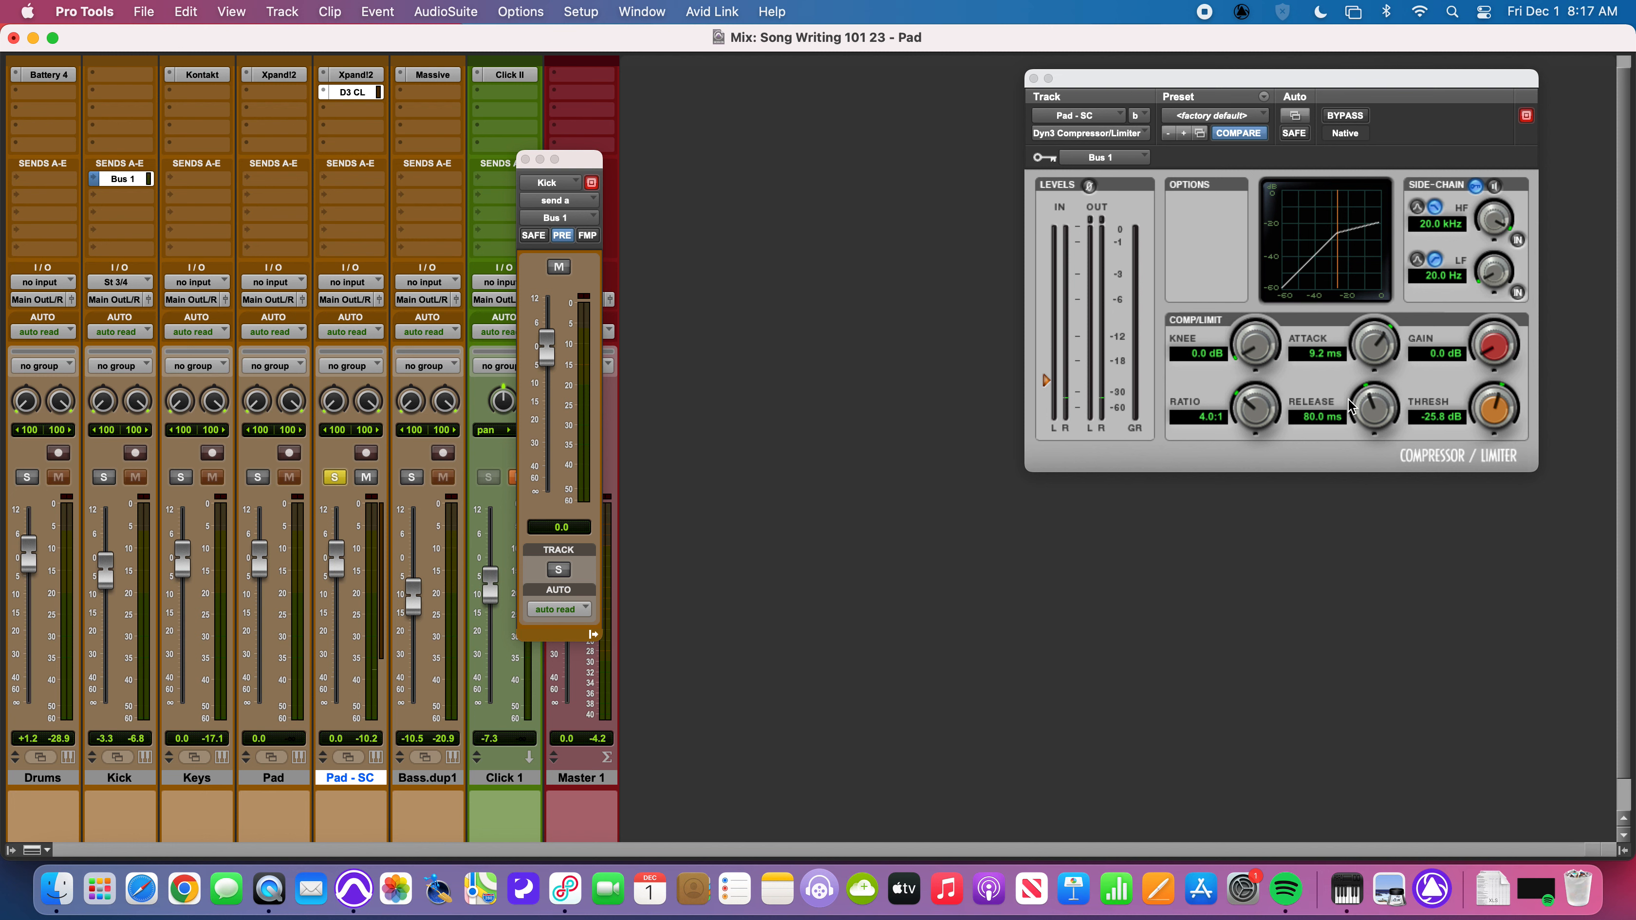
Step: Set the Pad - SC compressor's release to 175.5 ms and unsolo the Pad - SC track to hear the full mix
mouse_move(1358, 414)
left_mouse_down()
mouse_move(1370, 395)
mouse_move(1374, 410)
left_mouse_up()
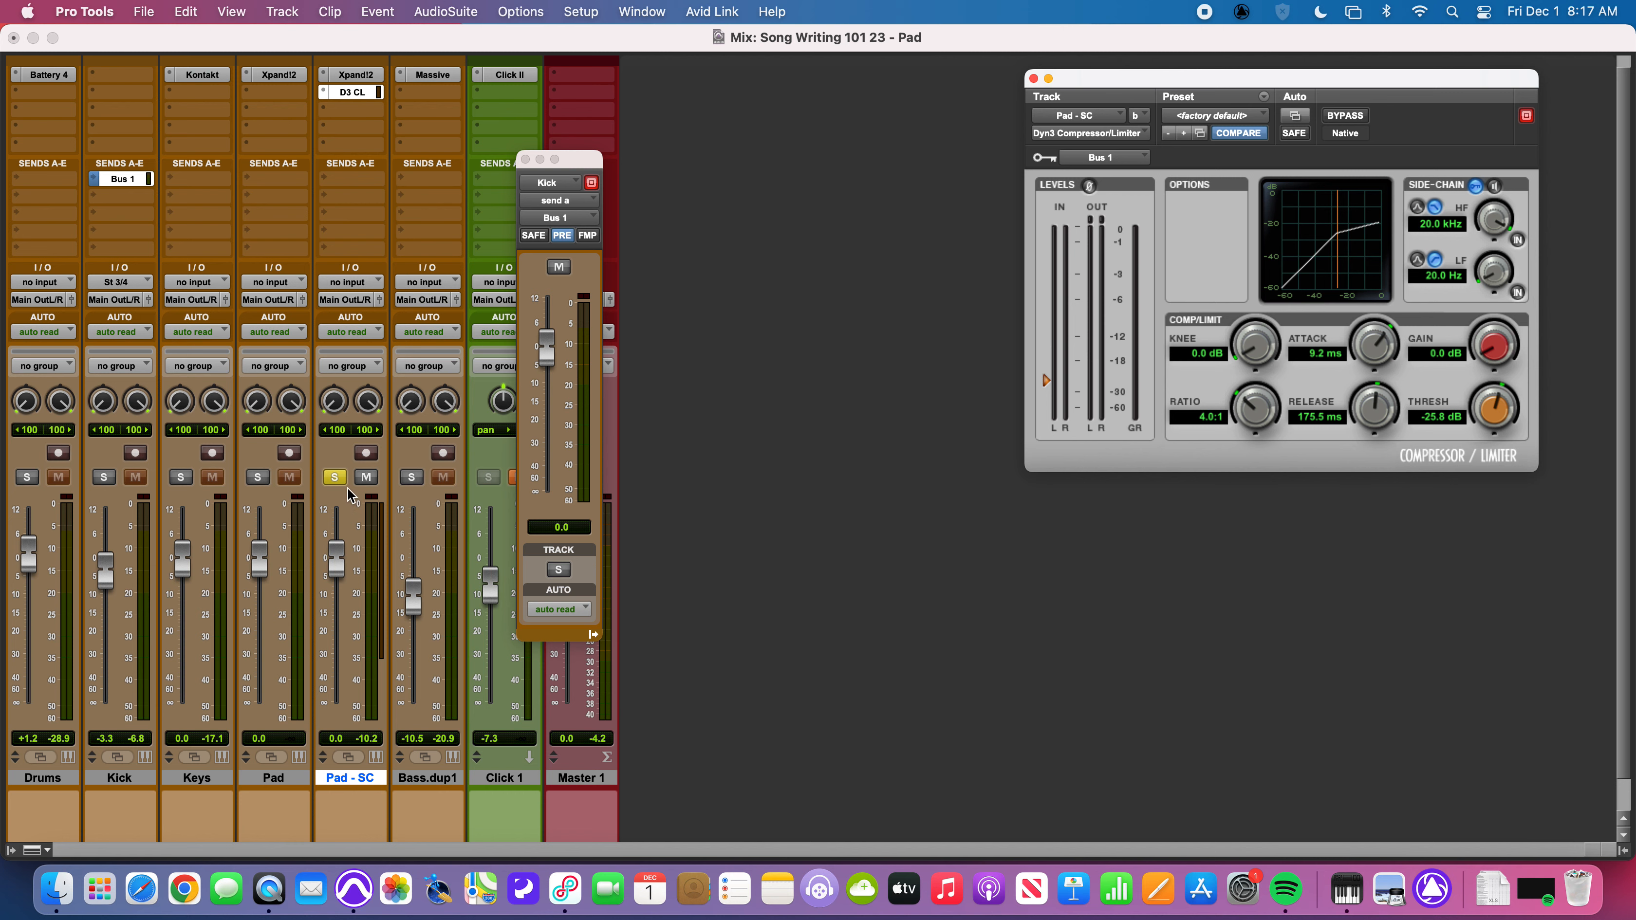
left_click(334, 477)
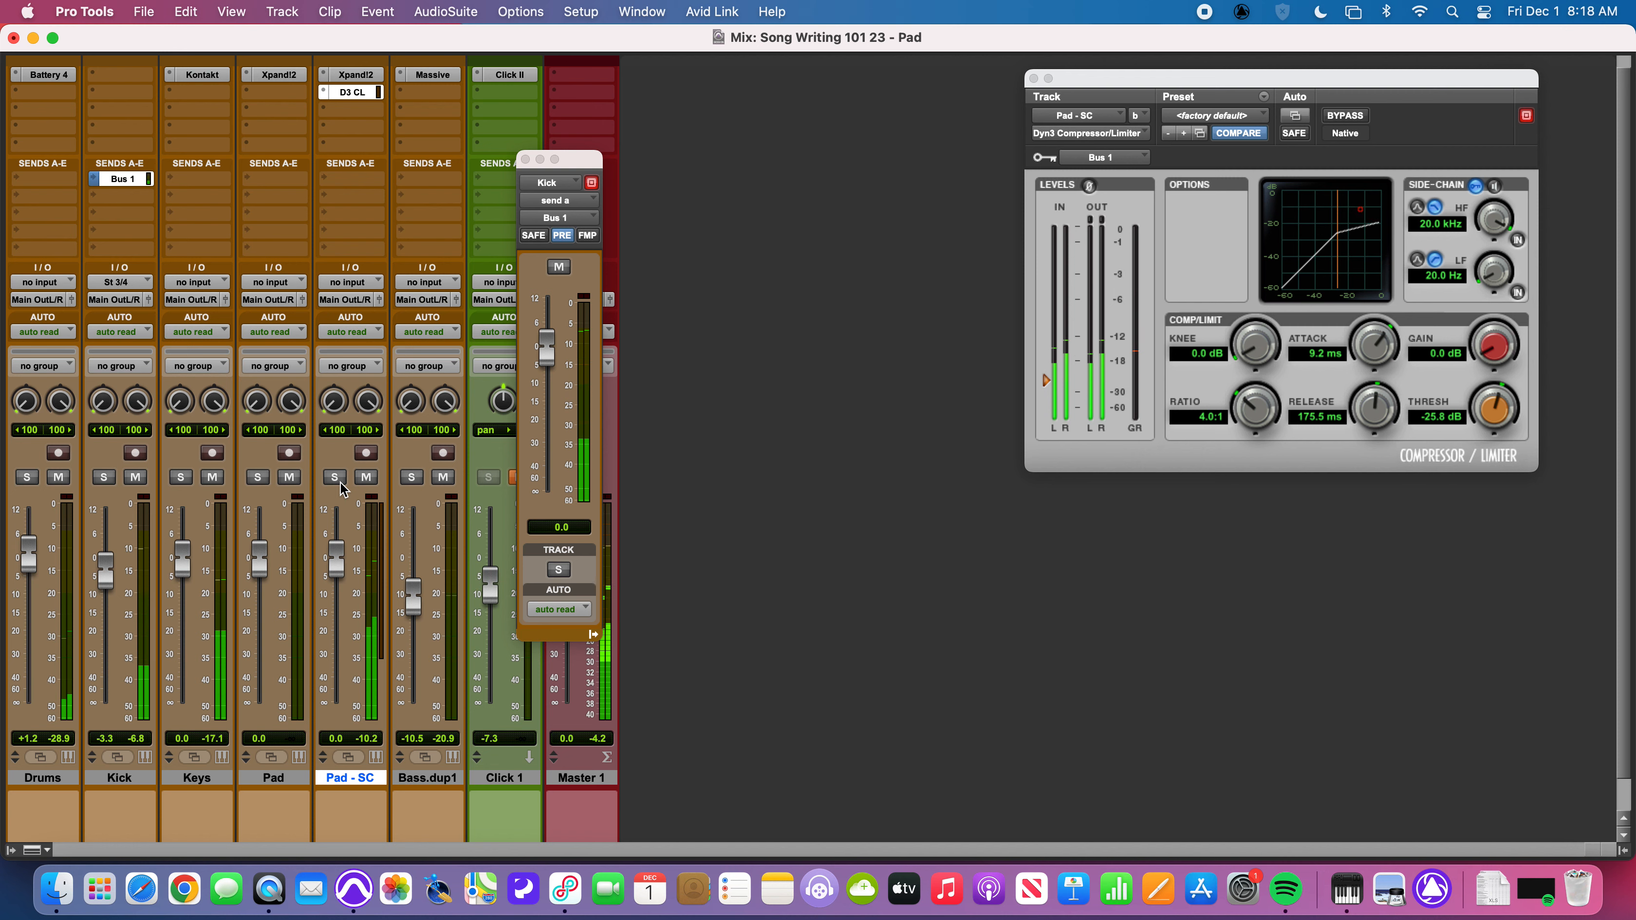
Step: Switch from the Mix window to the Edit window and close the Kick send window
key("super+equal")
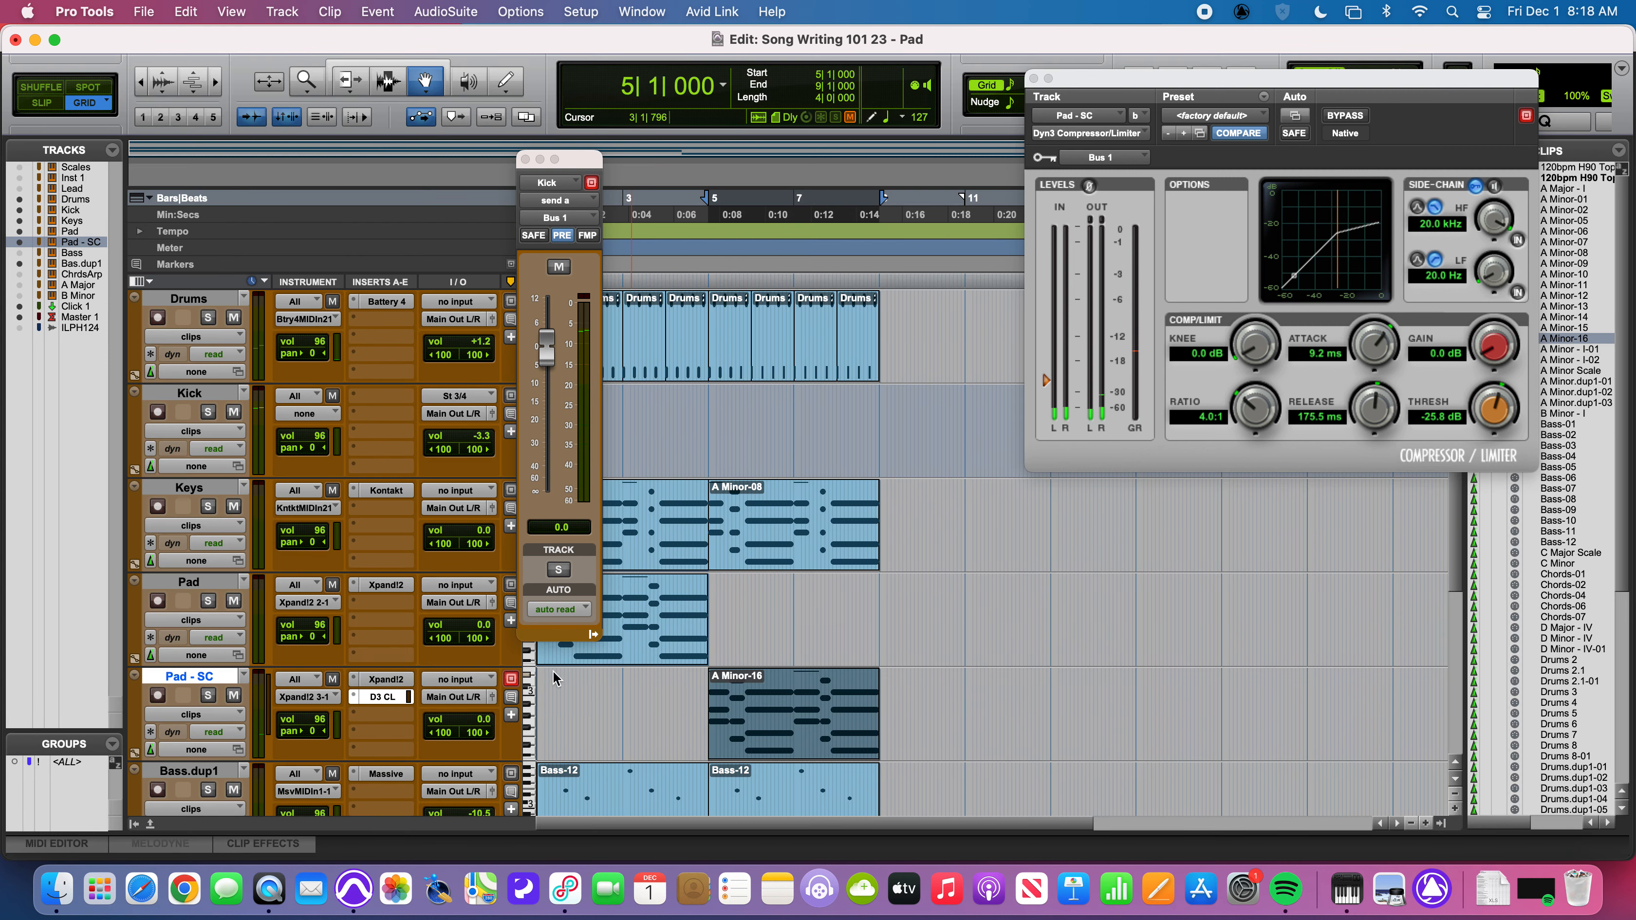
left_click(527, 159)
scroll(664, 464, "down", 1)
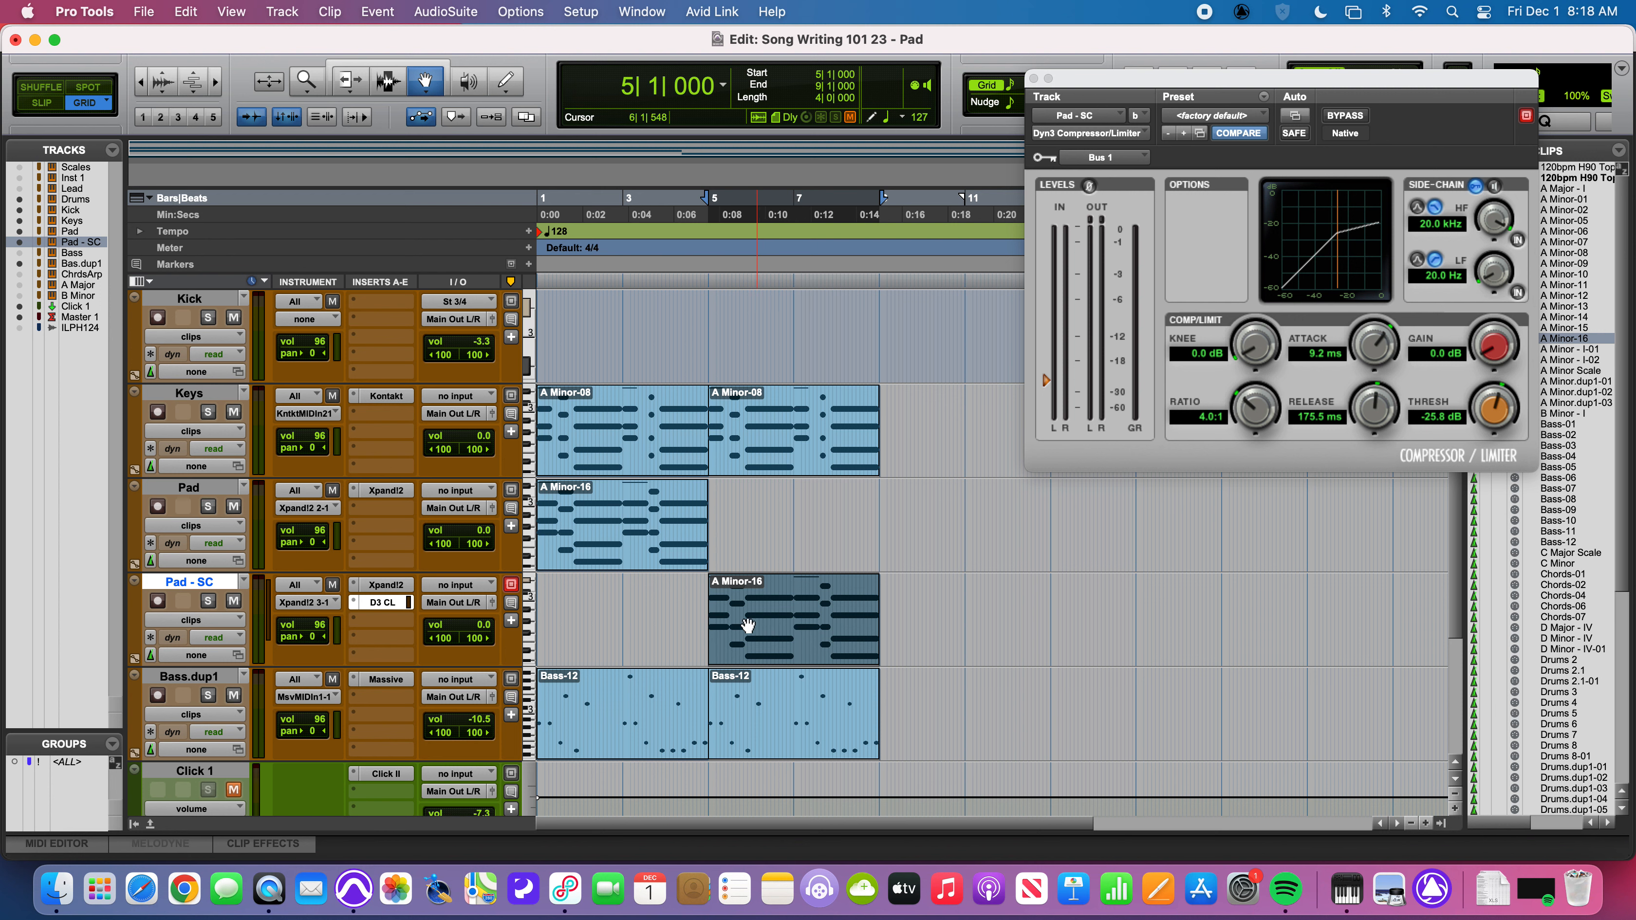
Step: Play the song from the start and lower the Pad and Pad - SC track volumes to -4.0 dB
key("Return")
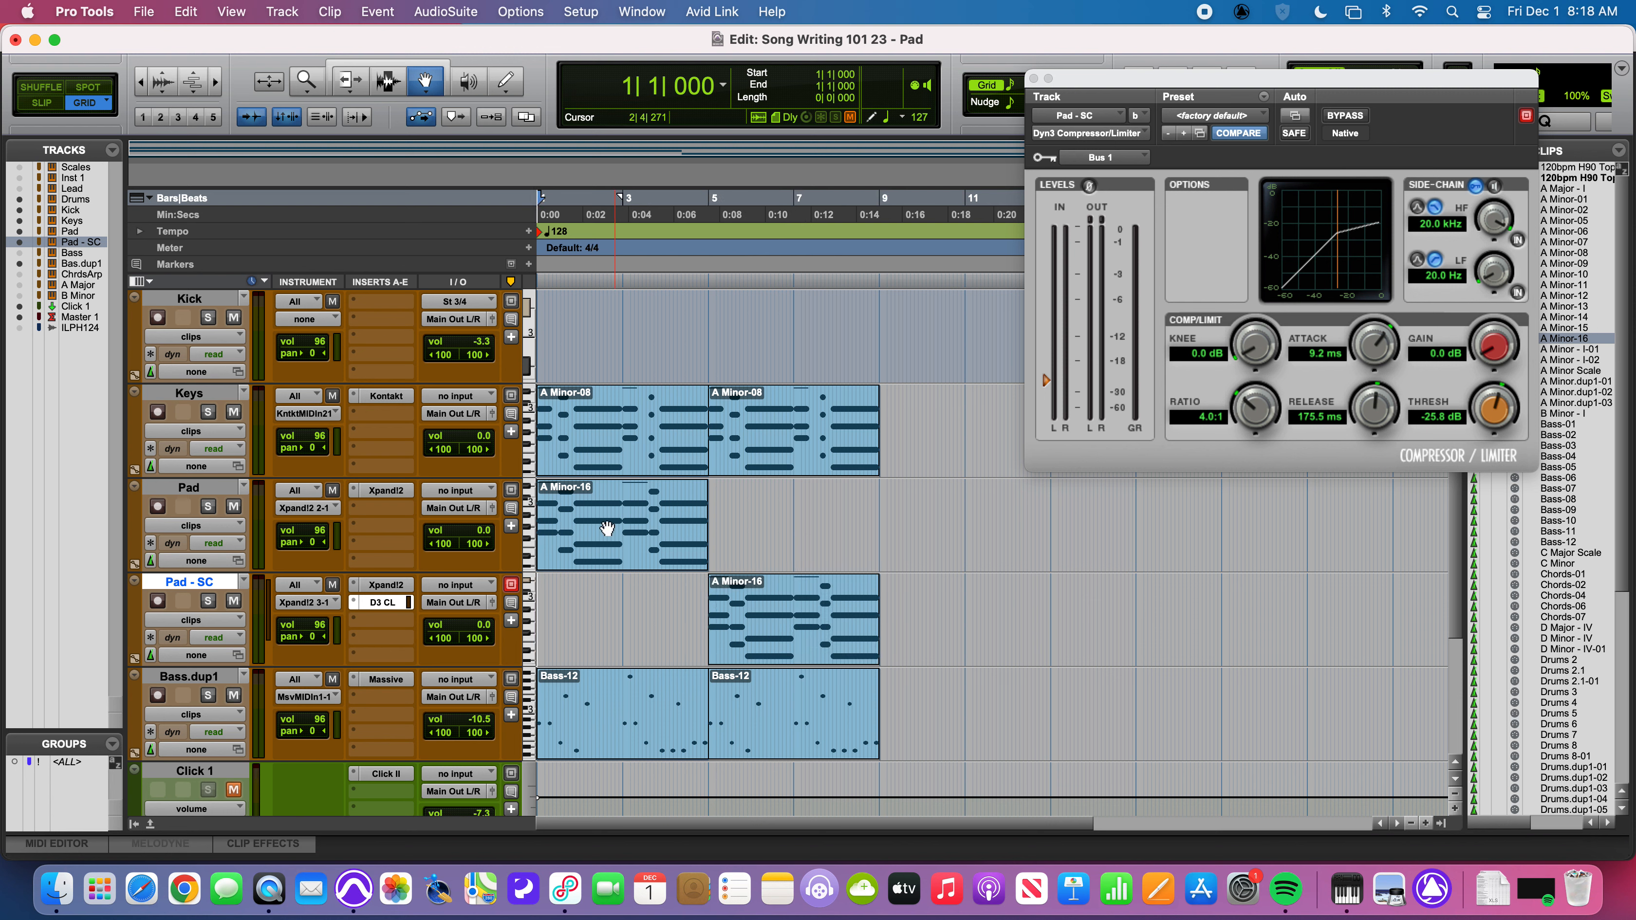
left_click(610, 545)
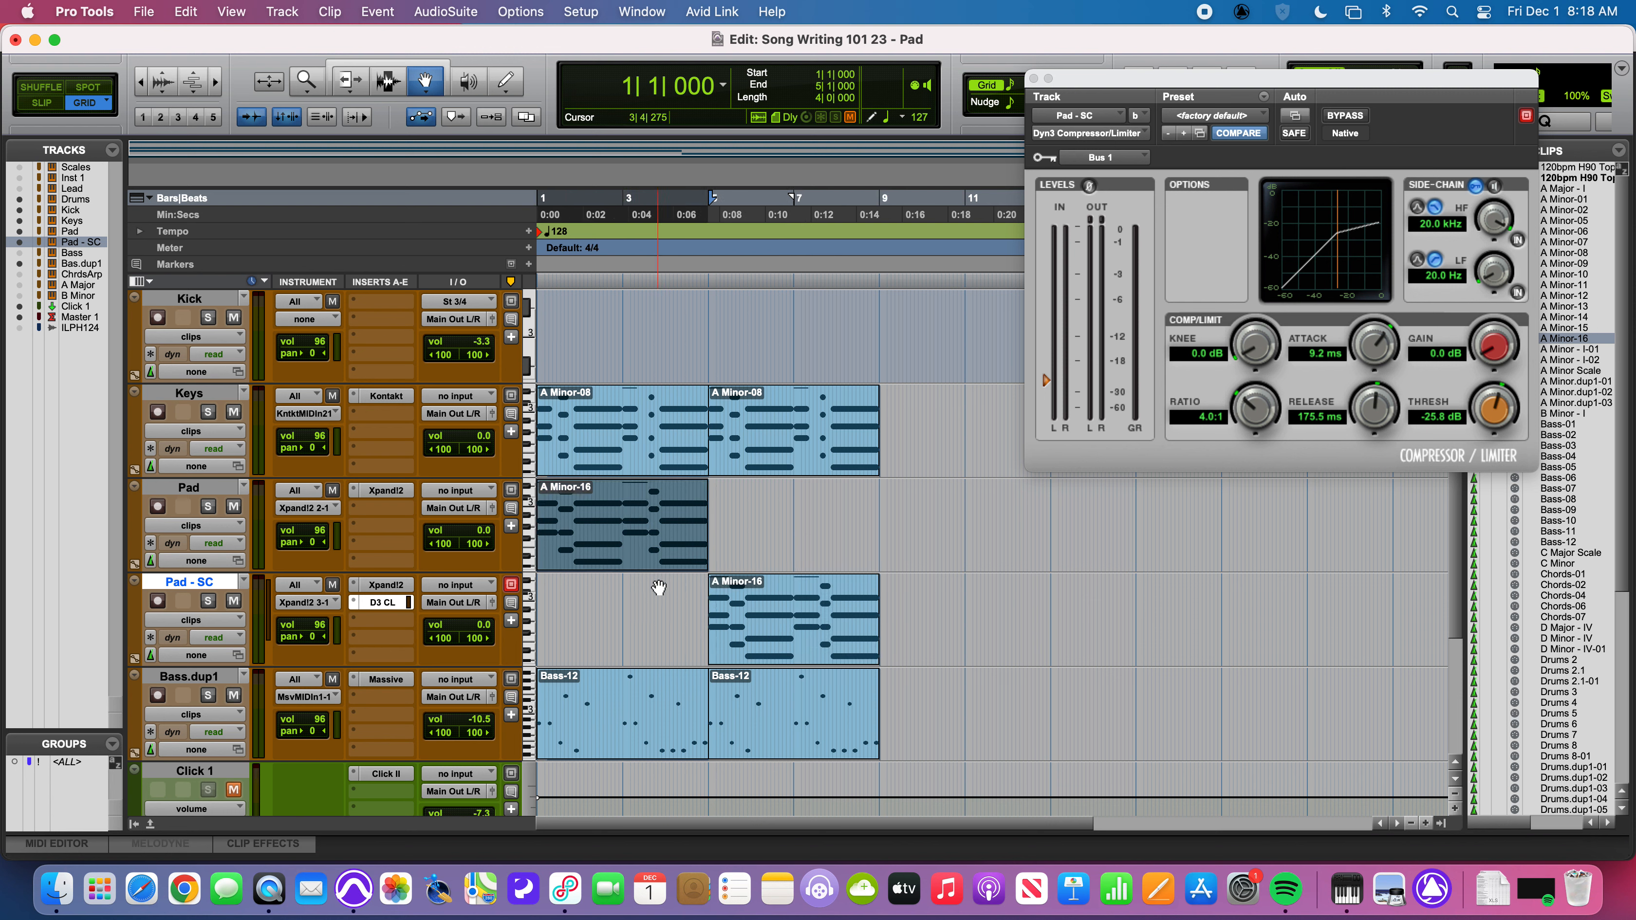
left_click(664, 612)
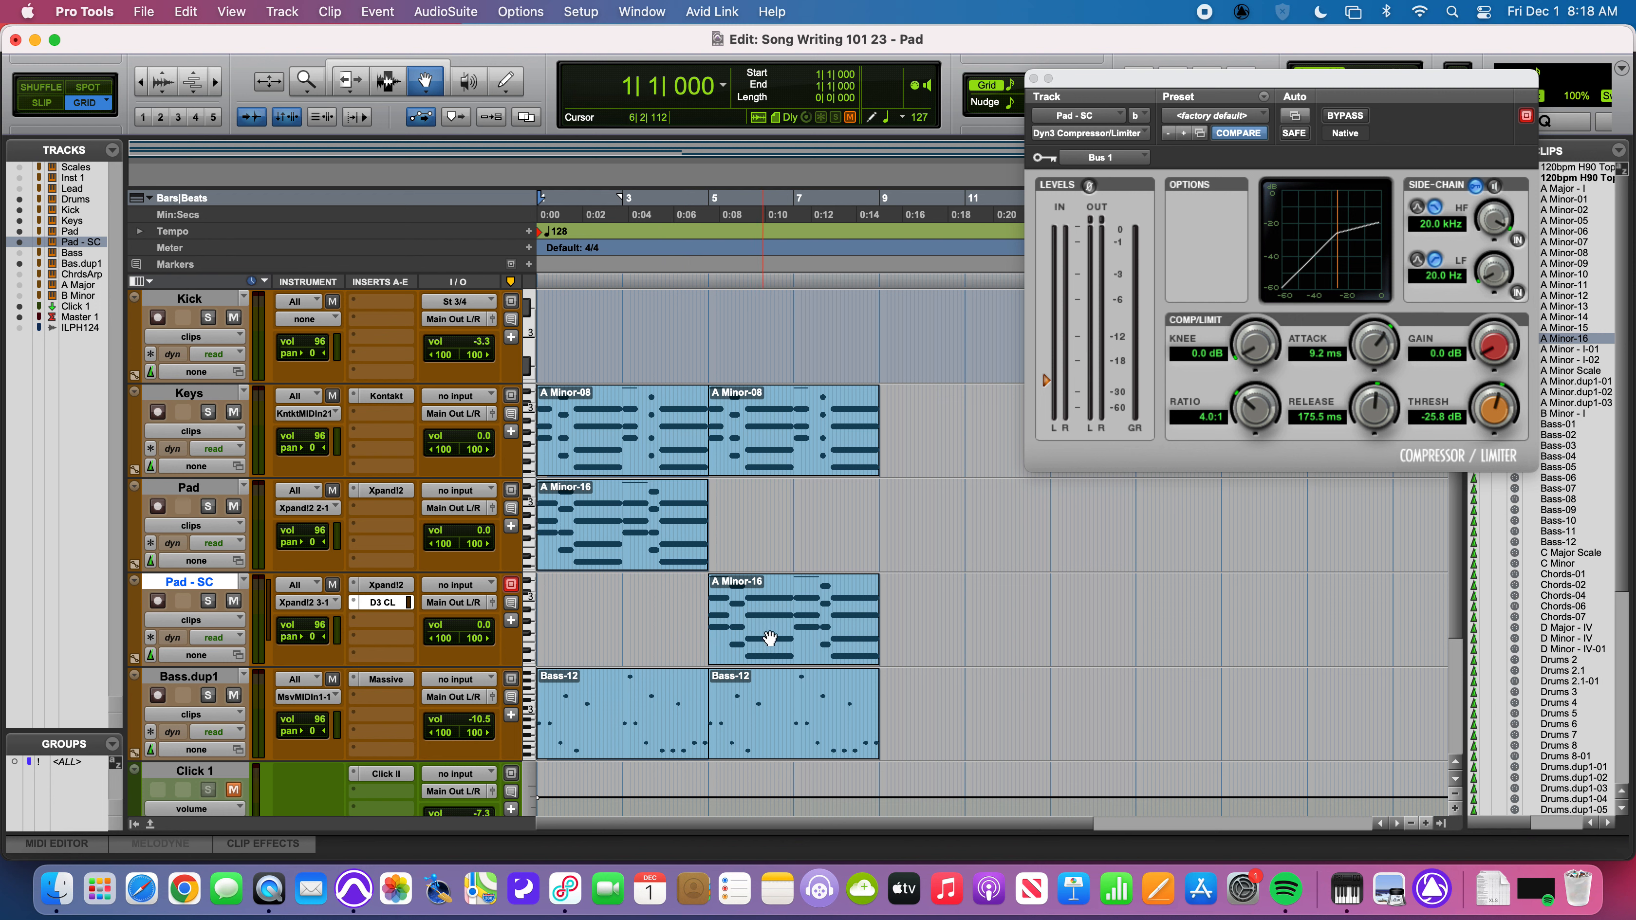
key("space")
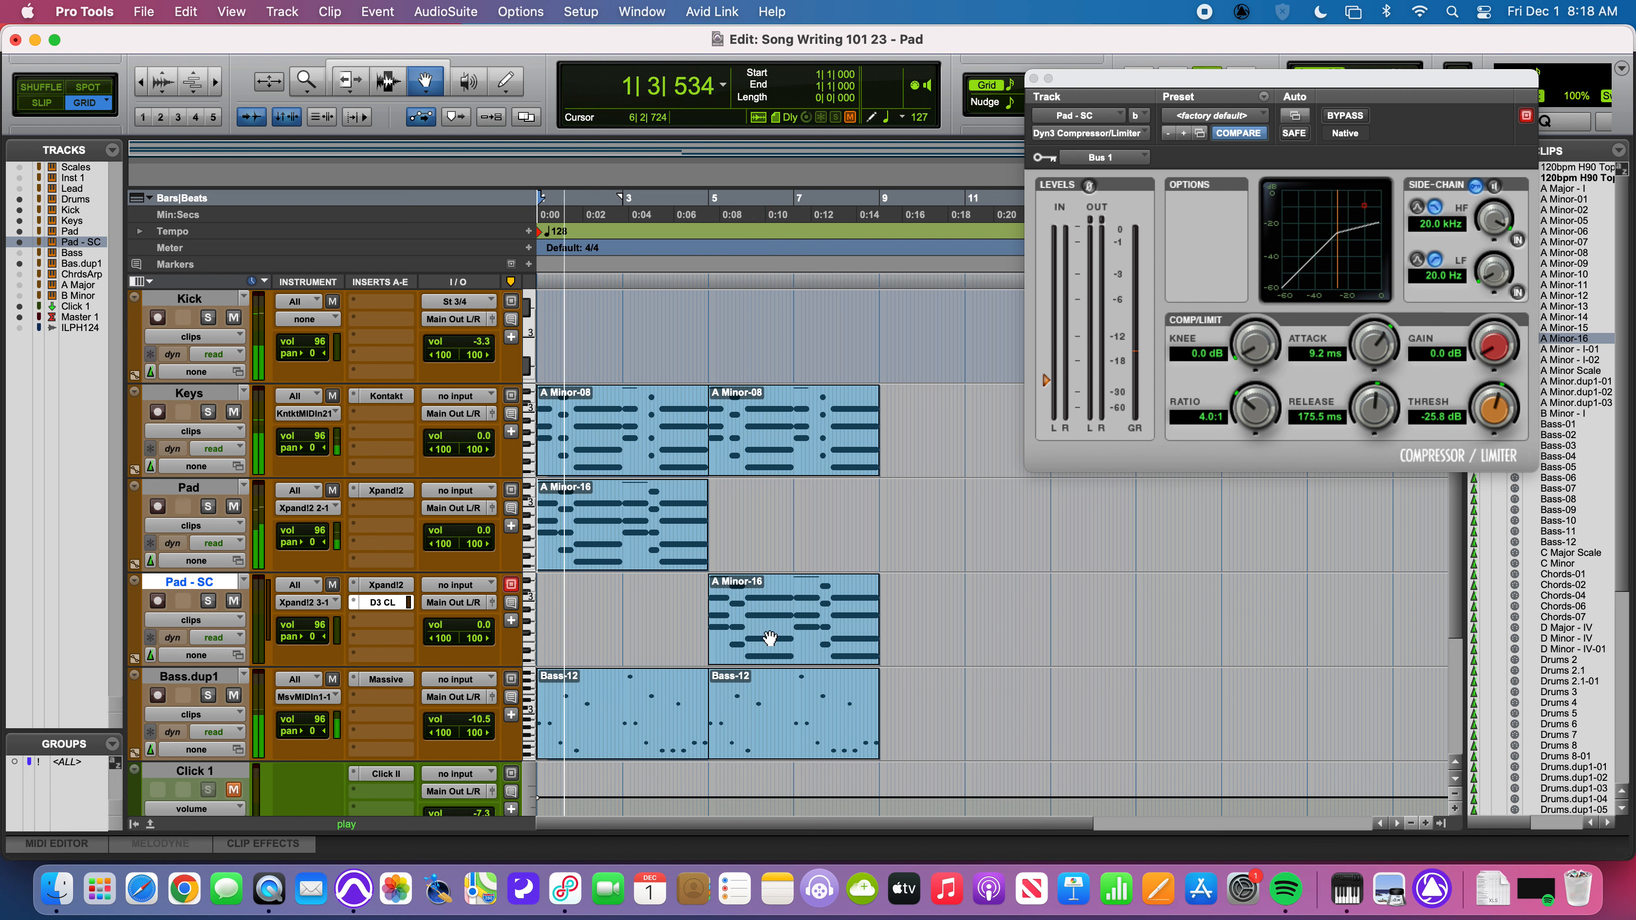
left_click_drag(470, 549, 472, 540)
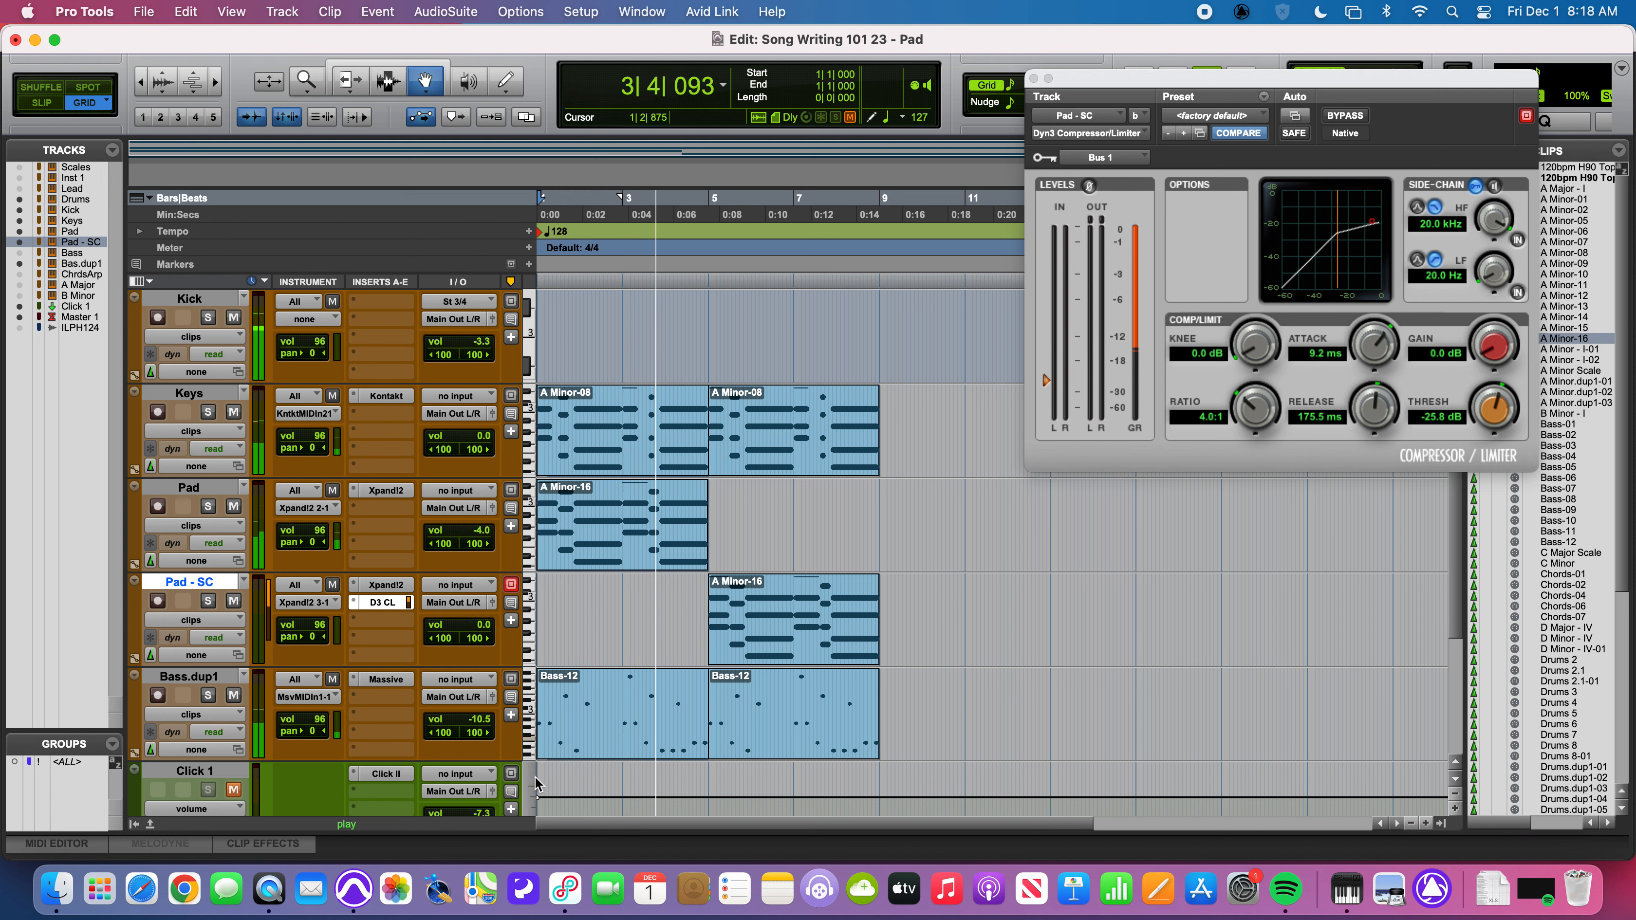
left_click_drag(485, 631, 486, 635)
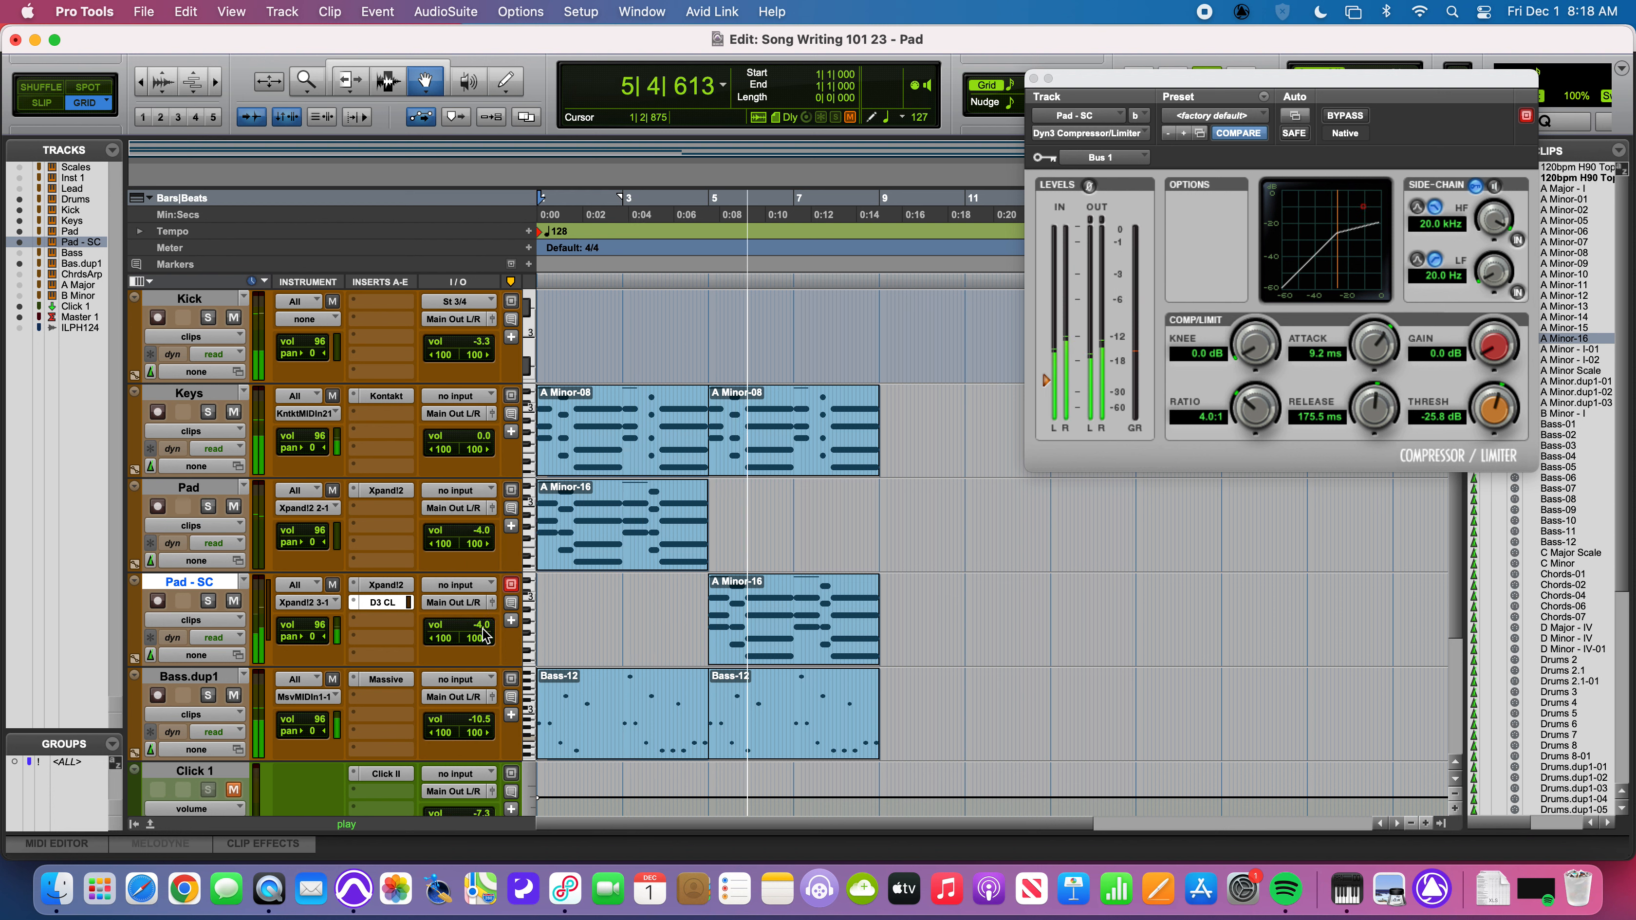
Step: Raise the Pad - SC compressor's threshold to -21.9 dB while replaying the song from the start
left_click_drag(1494, 409, 1495, 398)
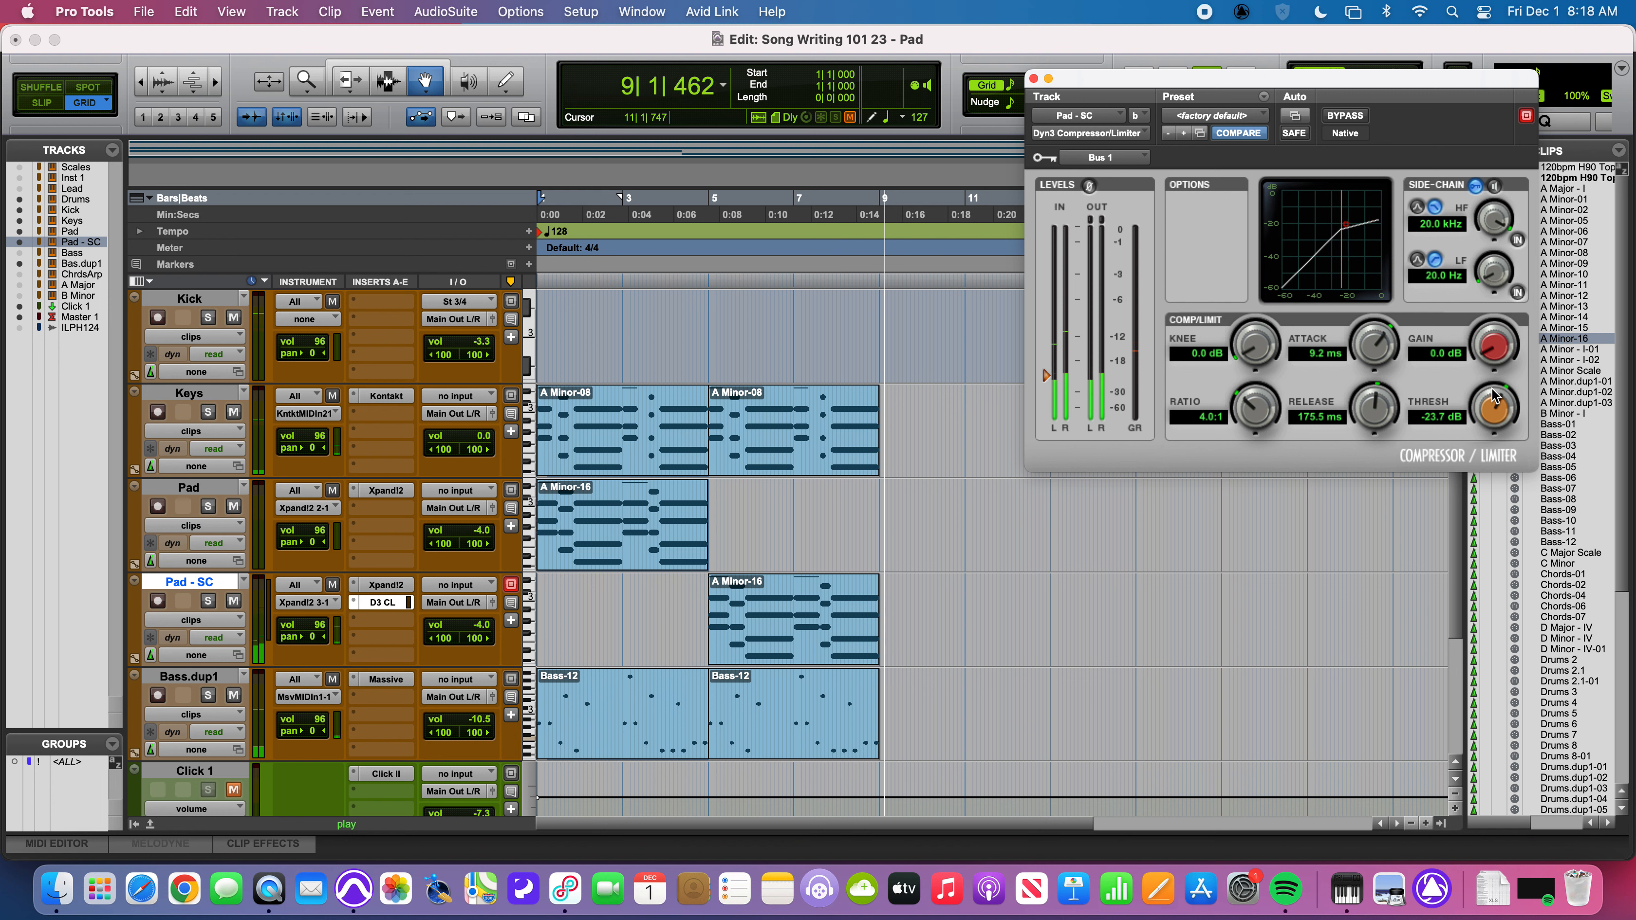
key("space")
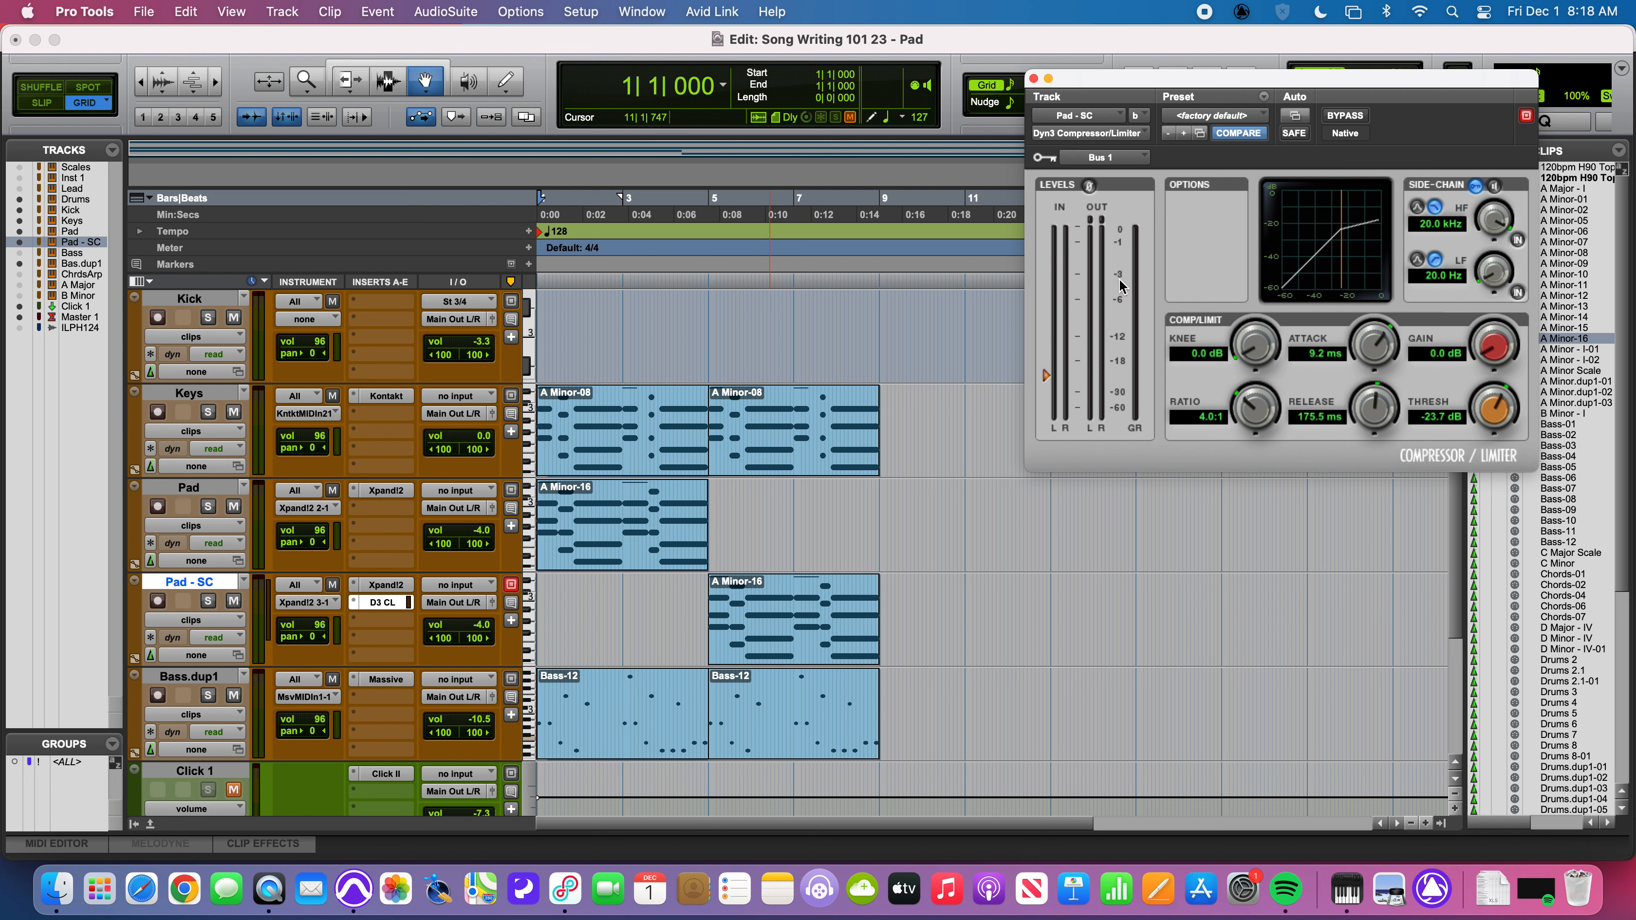
key("space")
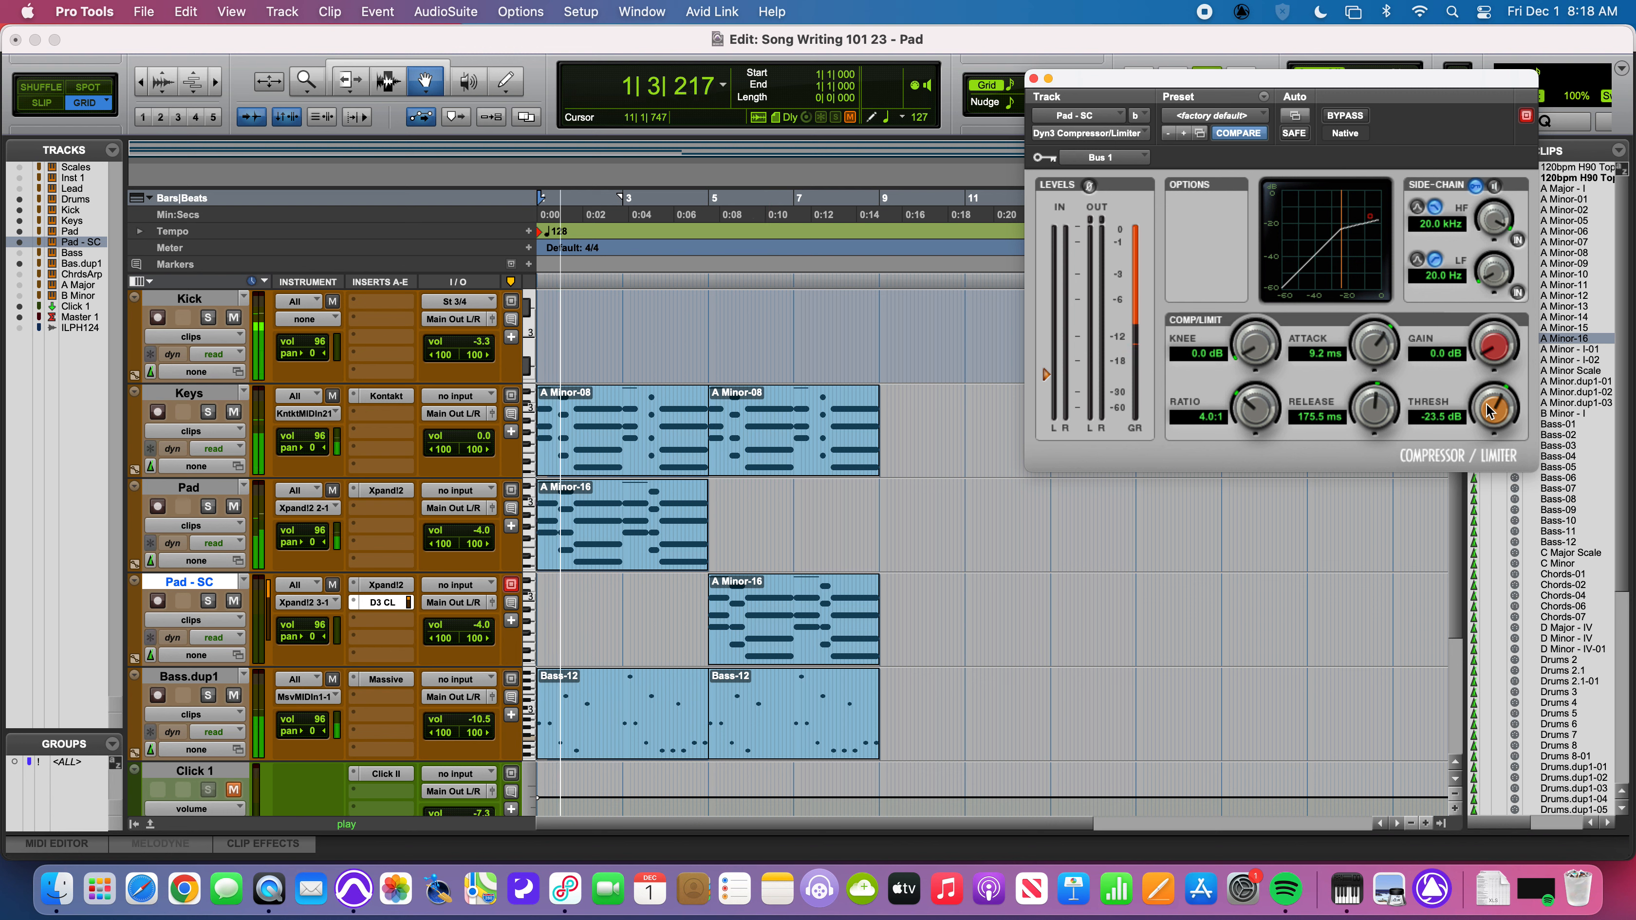
left_click_drag(1493, 408, 1494, 400)
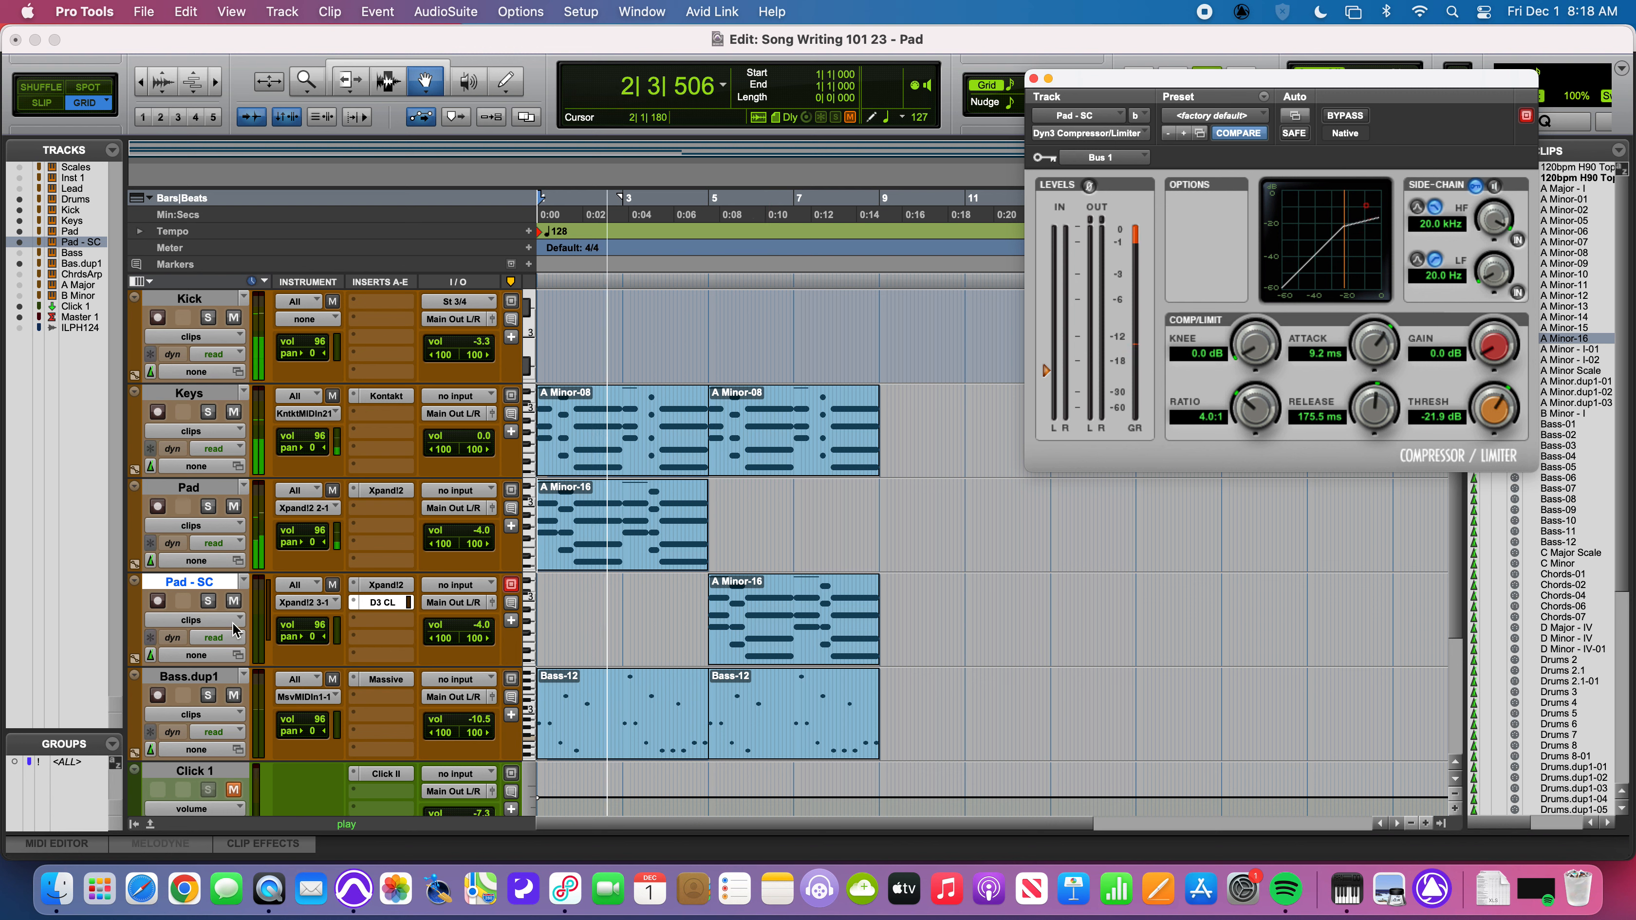
key("space")
Step: Select the Pad - SC clip at bar 5 and audition it in the full mix, briefly toggling the track's solo
left_click(754, 637)
key("space")
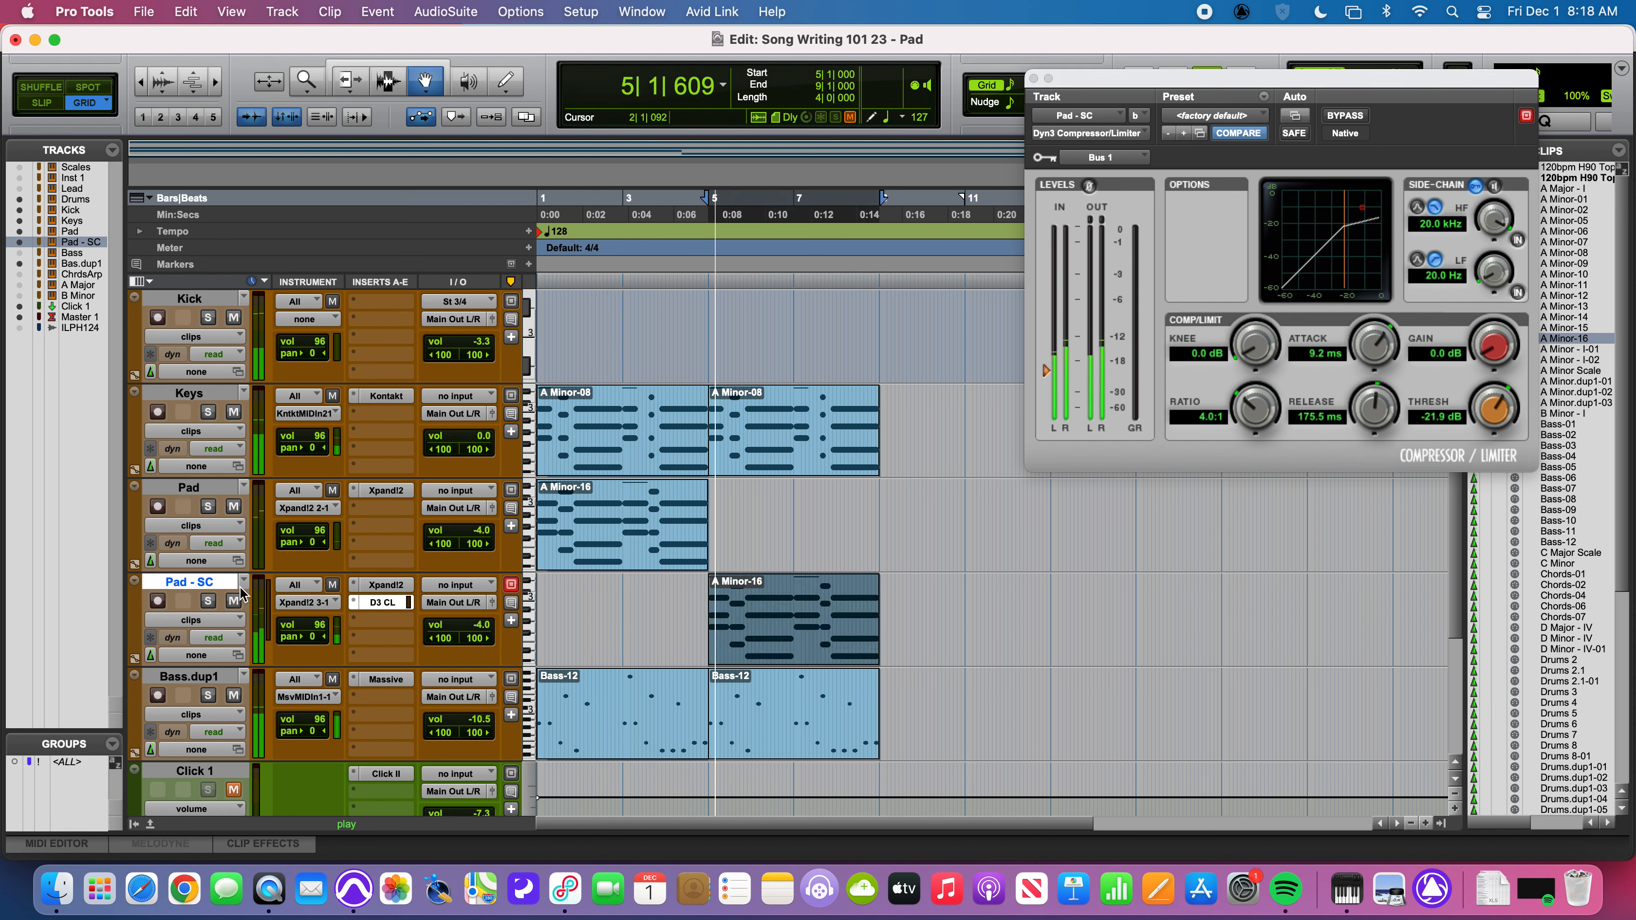
left_click(208, 602)
left_click(207, 601)
key("space")
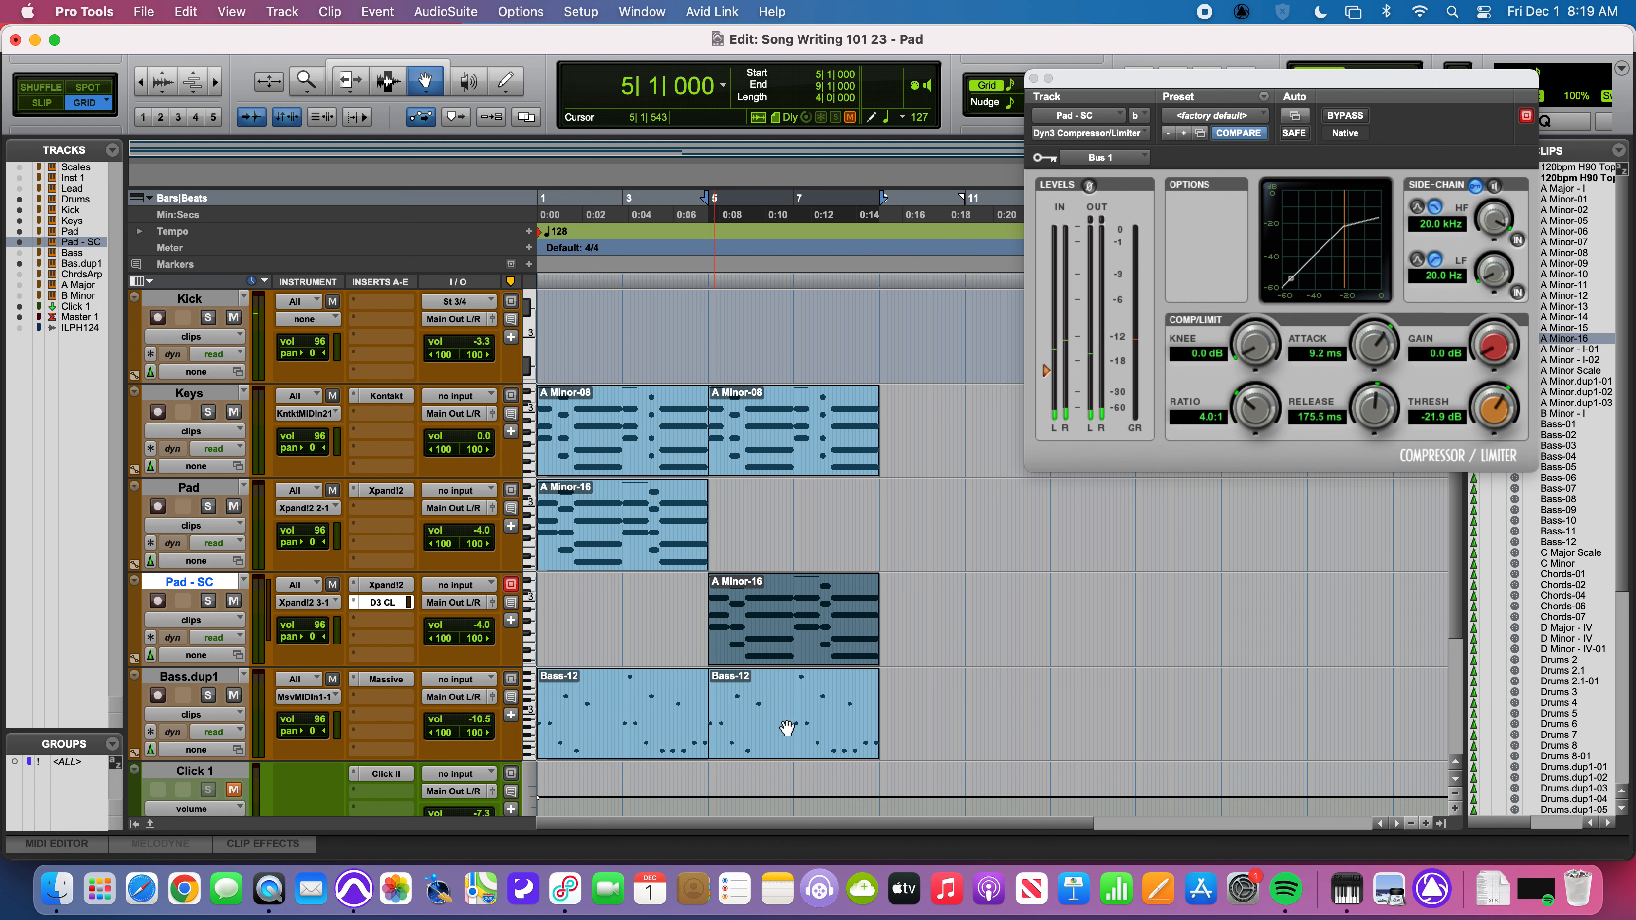
Step: Solo the Pad - SC track and play its clip from bar 5
left_click(204, 604)
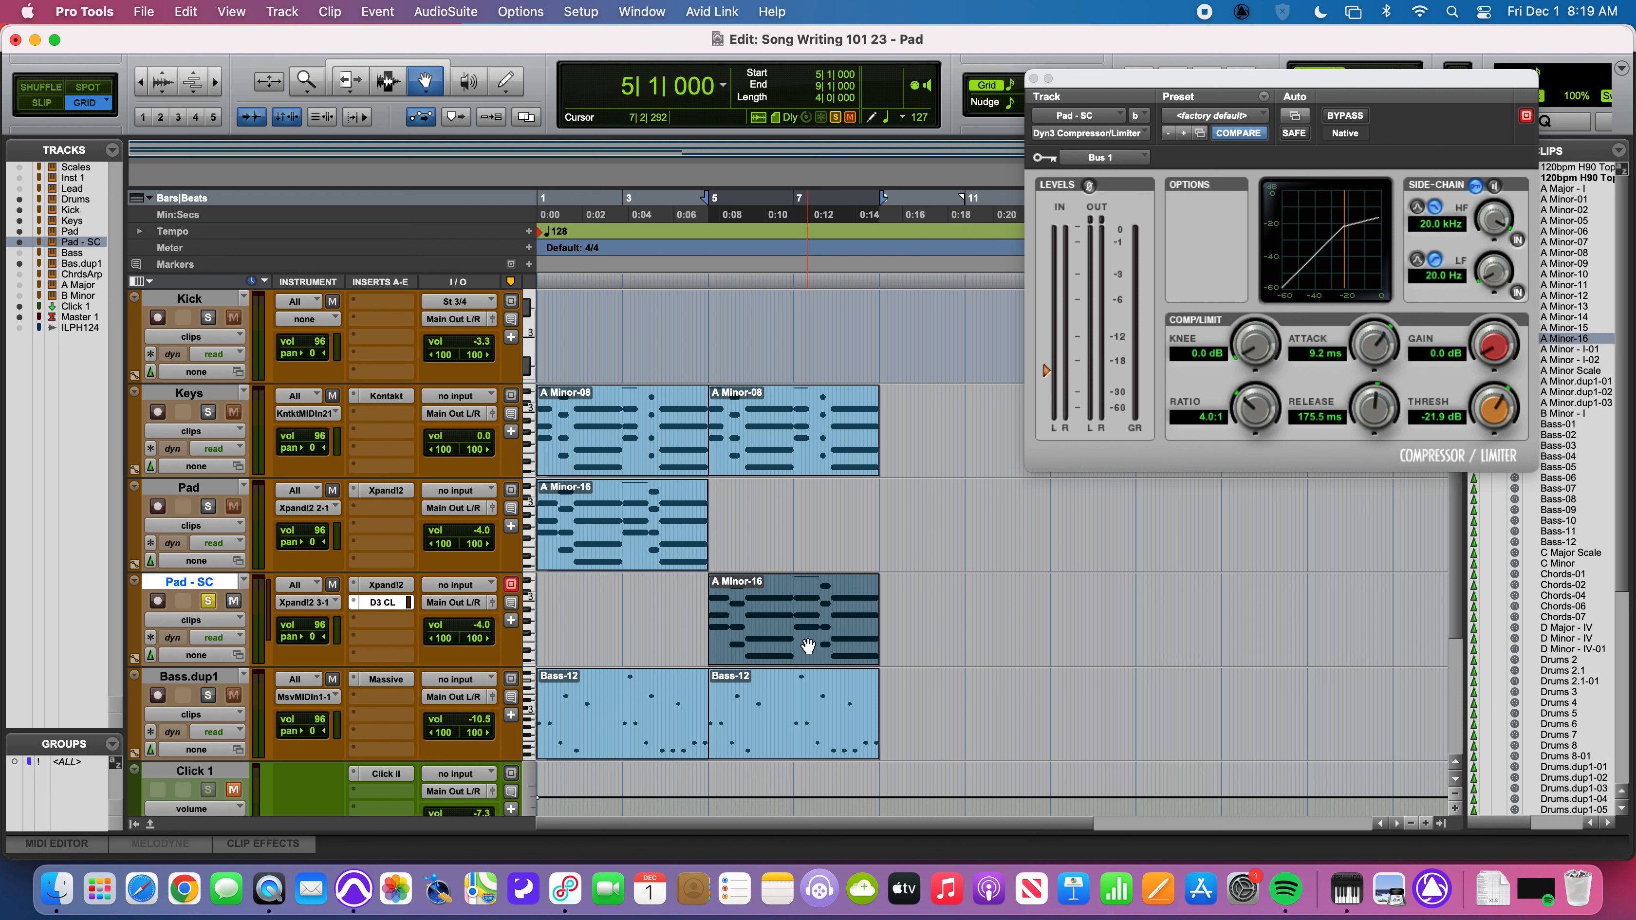
key("space")
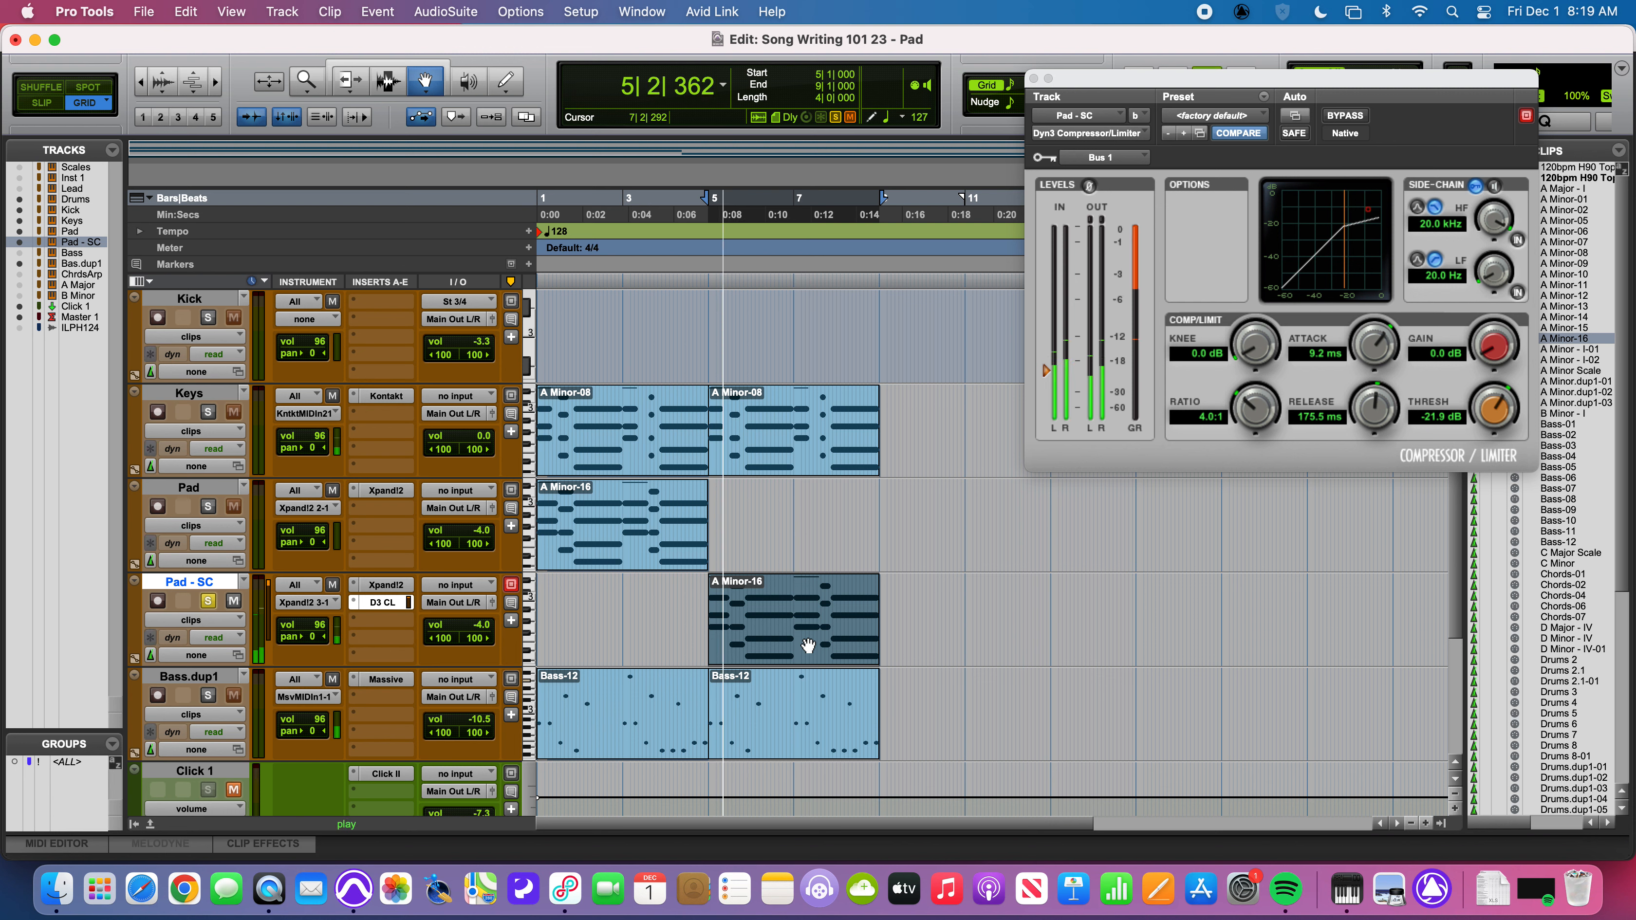
key("space")
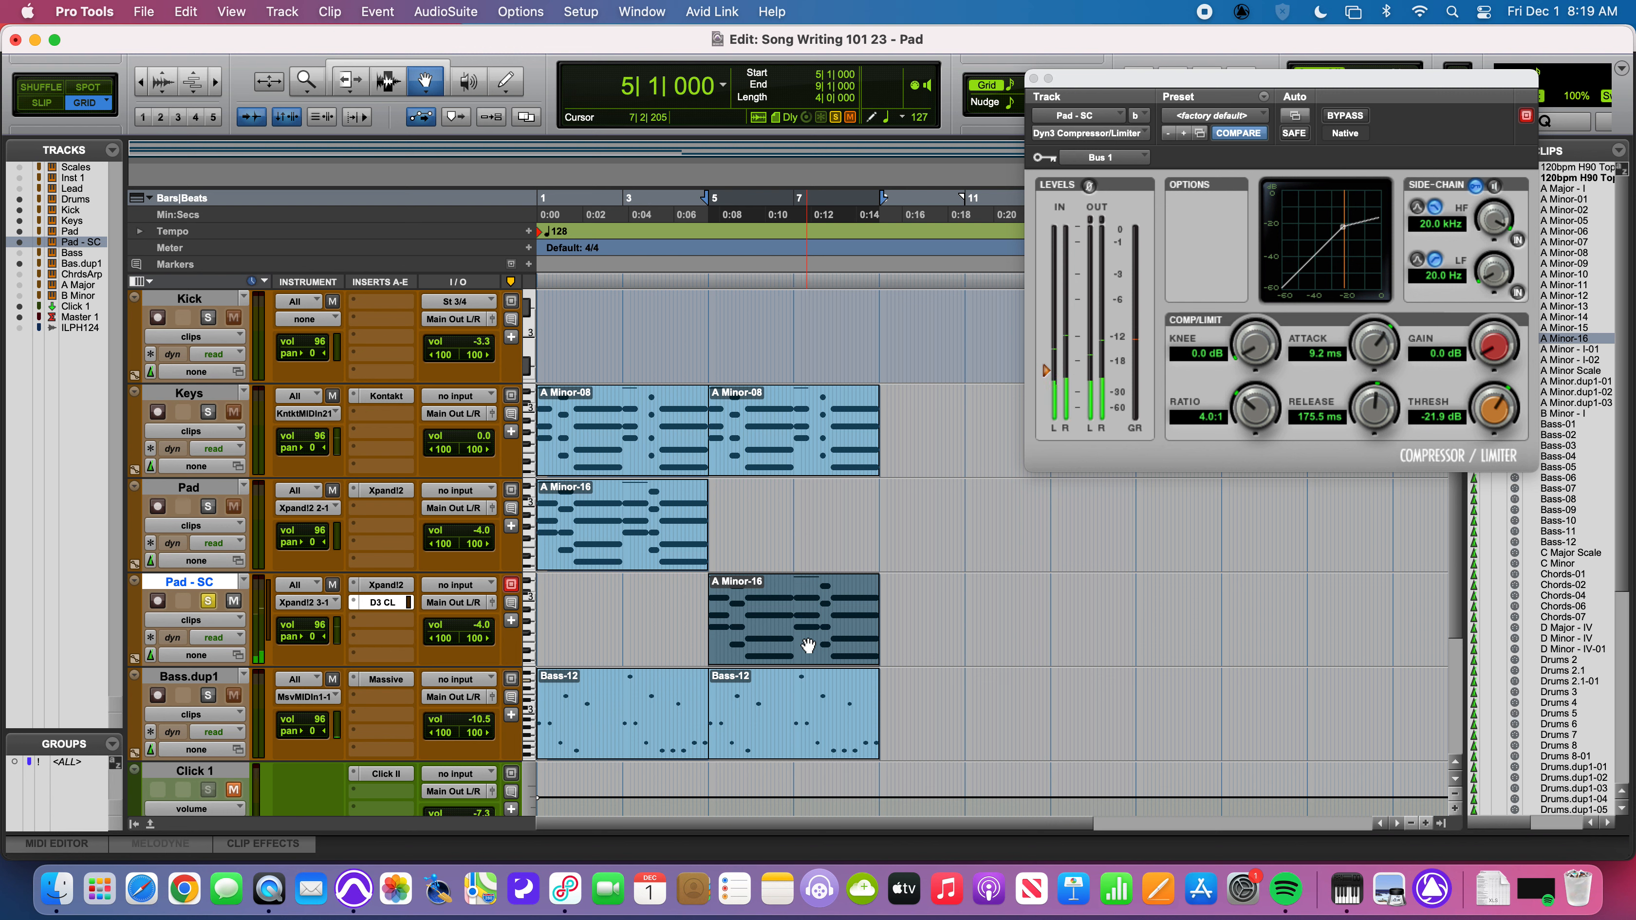